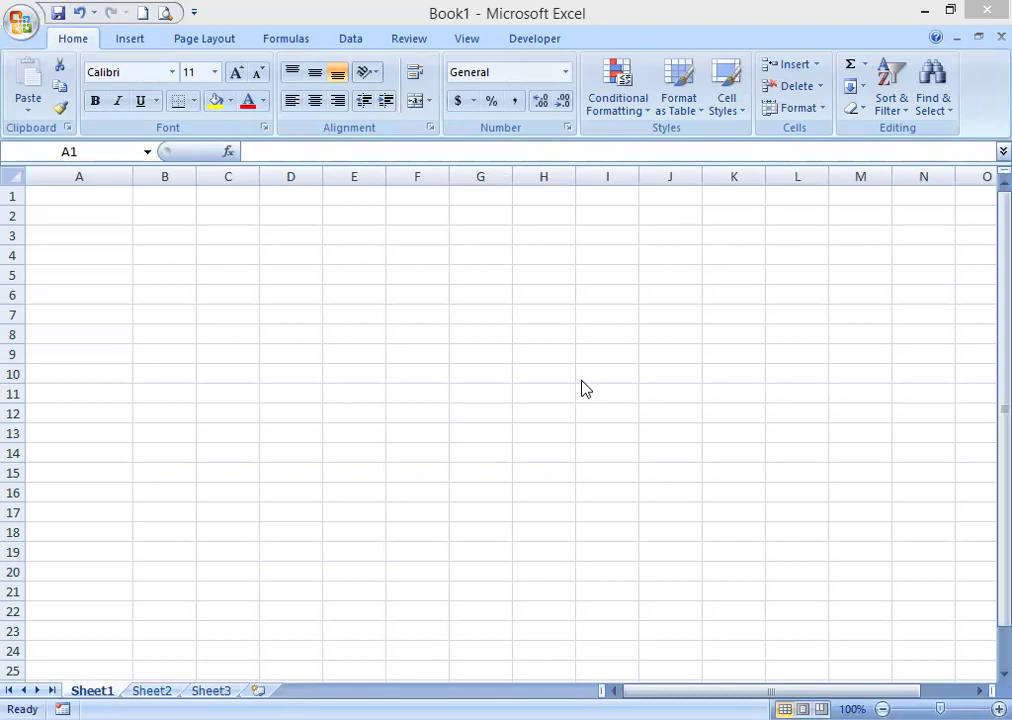
- Enter the title "Production Defect Analysis using the Pareto Analysis 80/20" in cell A1
click(74, 195)
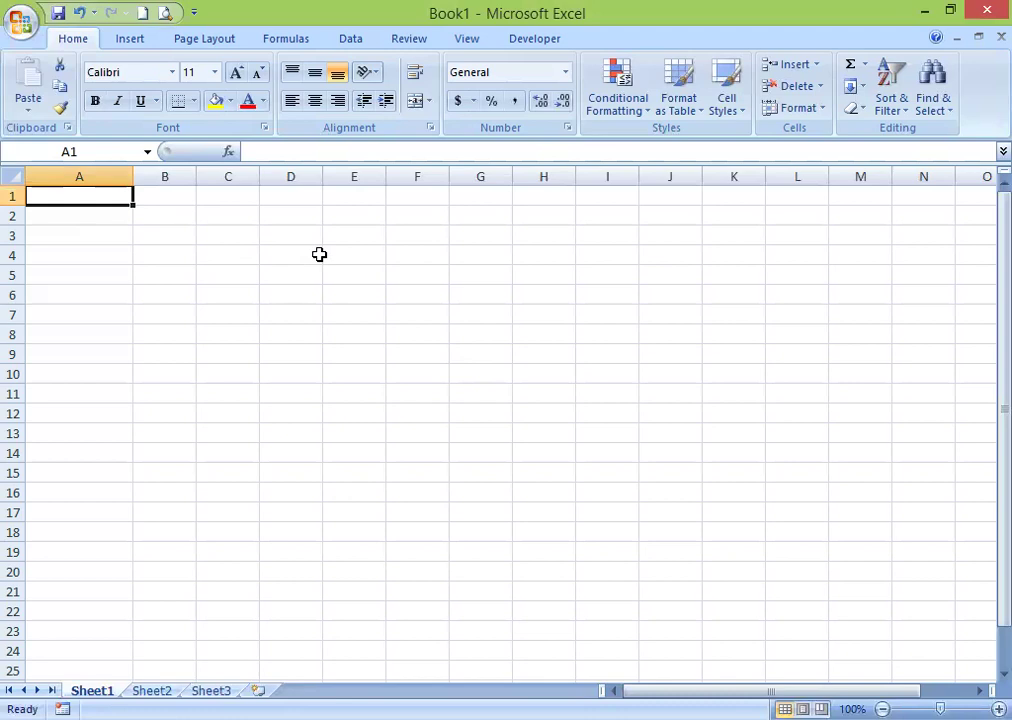
text(Prod)
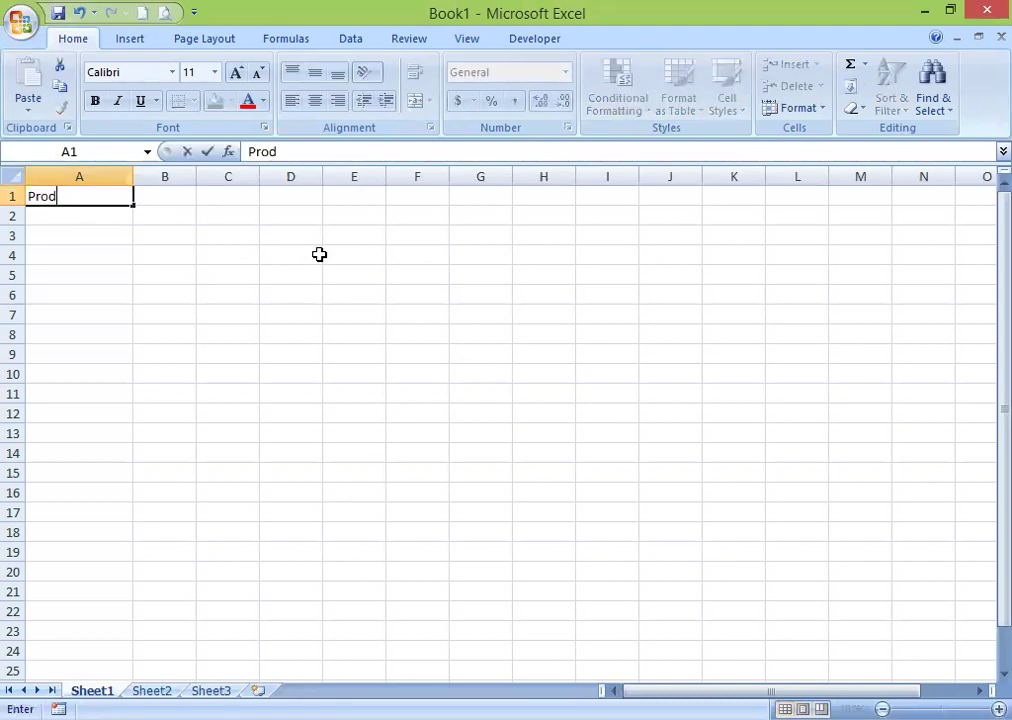
text(uction Defect )
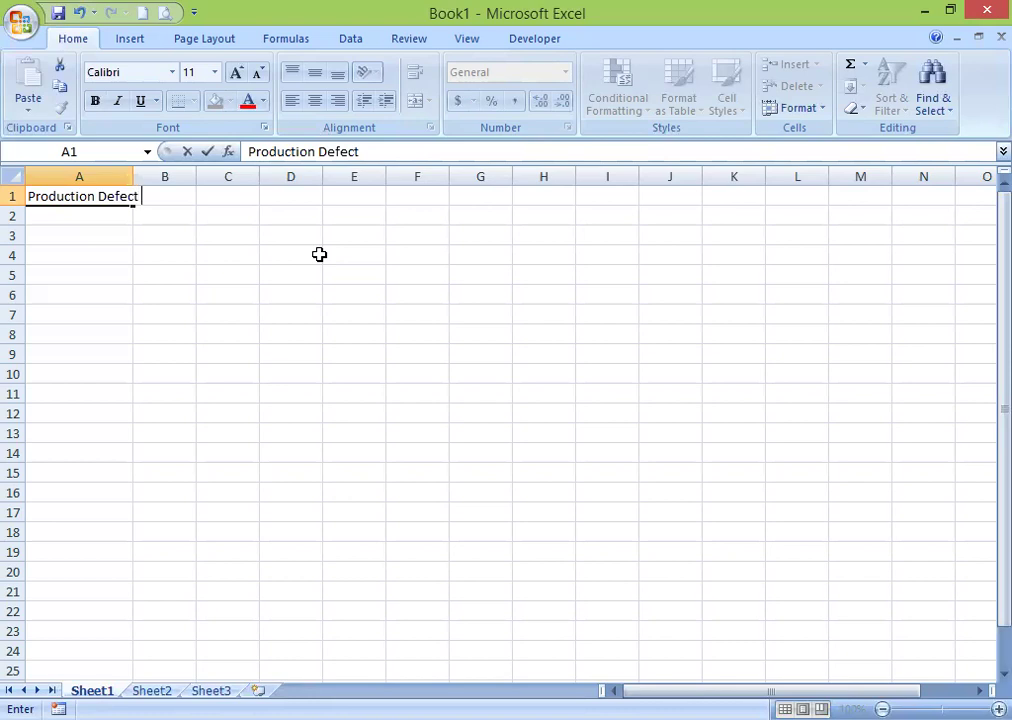
text(Analysis)
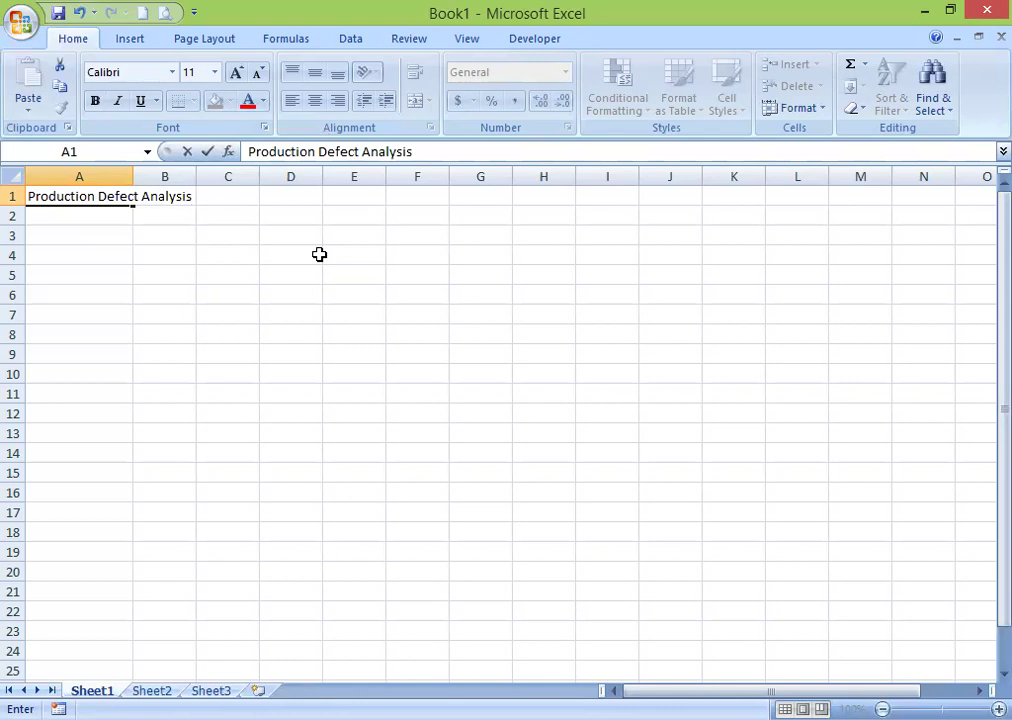
text( using the Pareto Analysis)
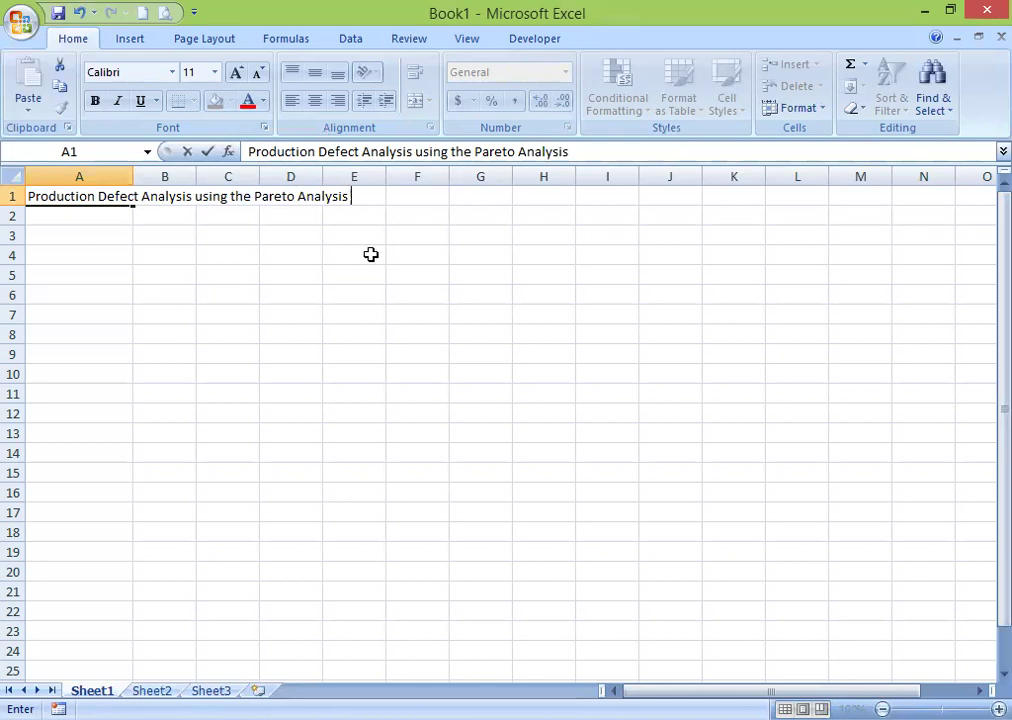
text(80/20)
key(Return)
key(Return)
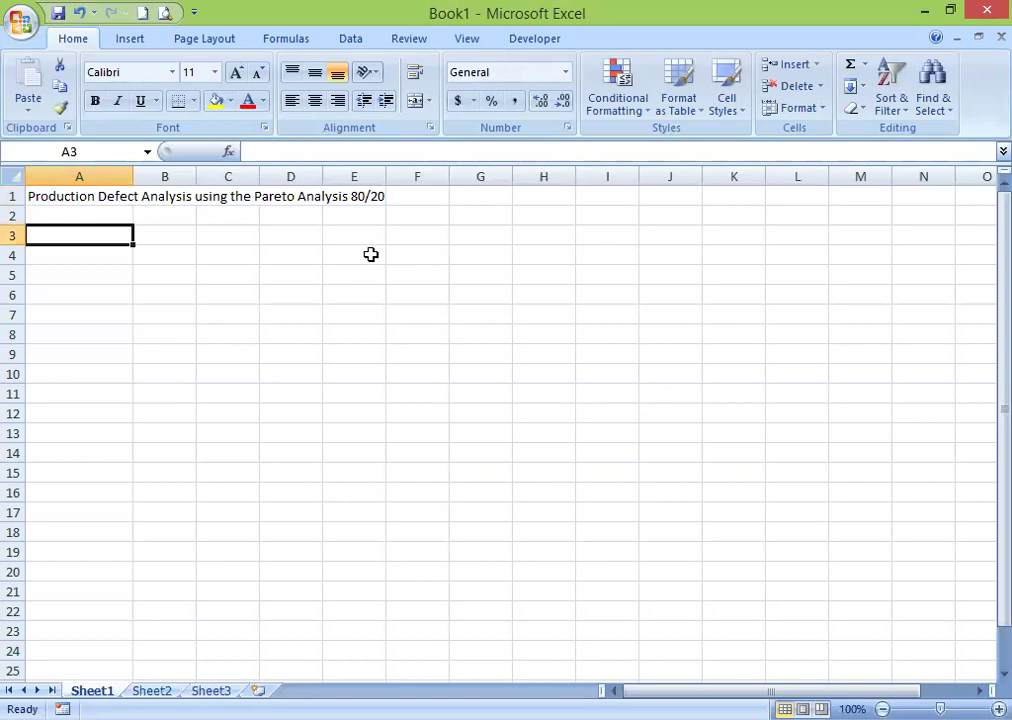
- Enter the subtitle "Production of 1L of Bottled Juice" in cell A3
text(Prod)
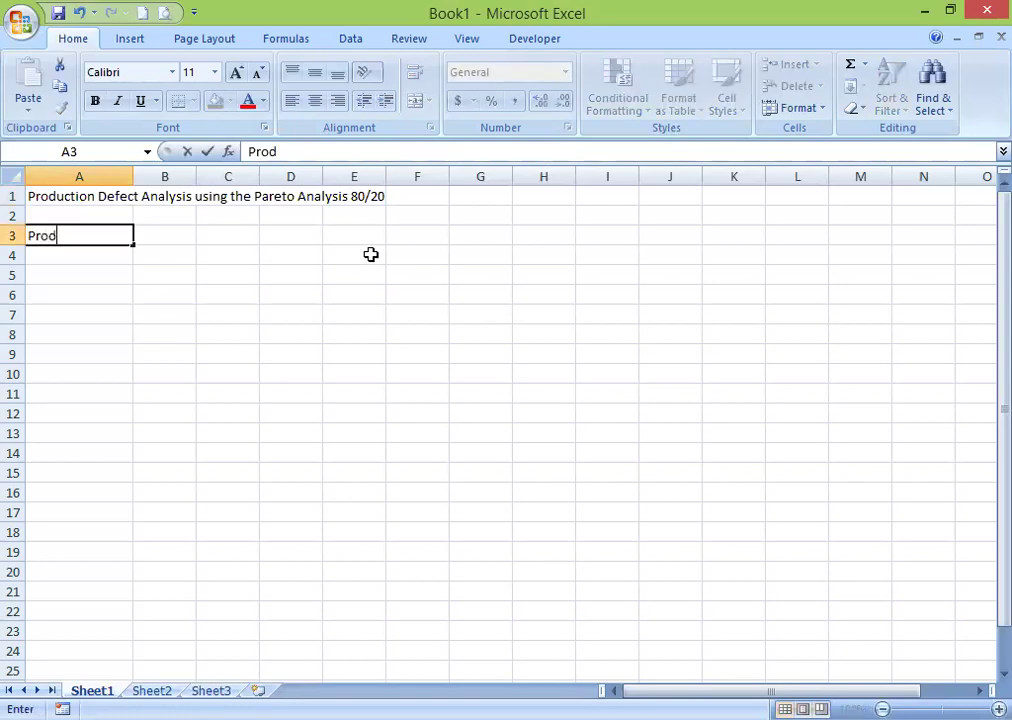
text(uction)
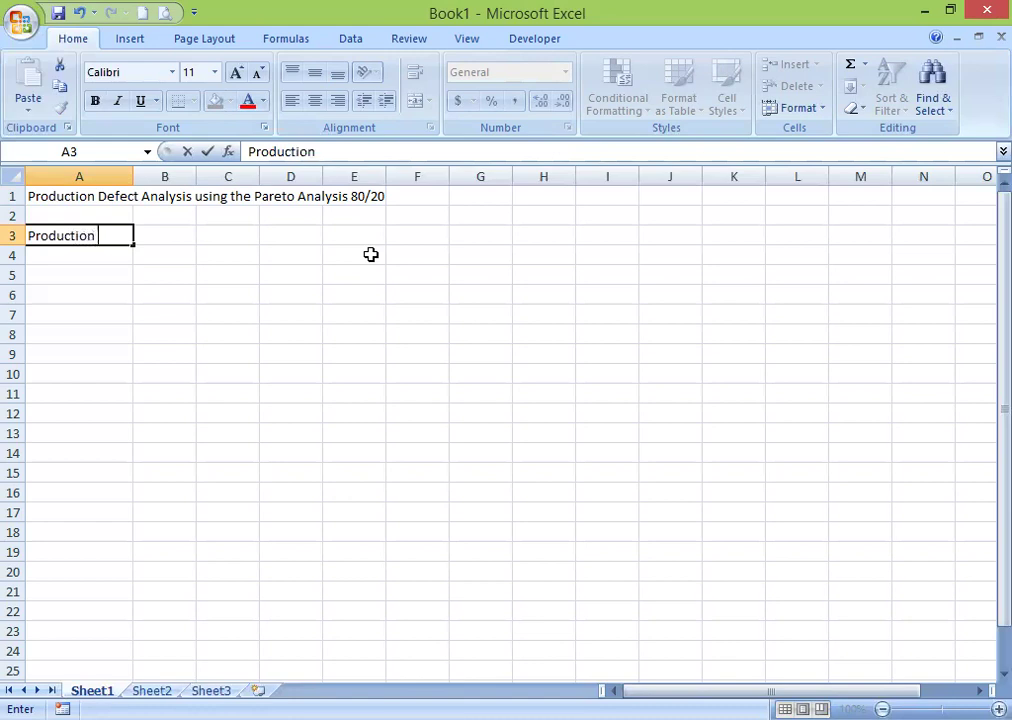
text( of 1L of )
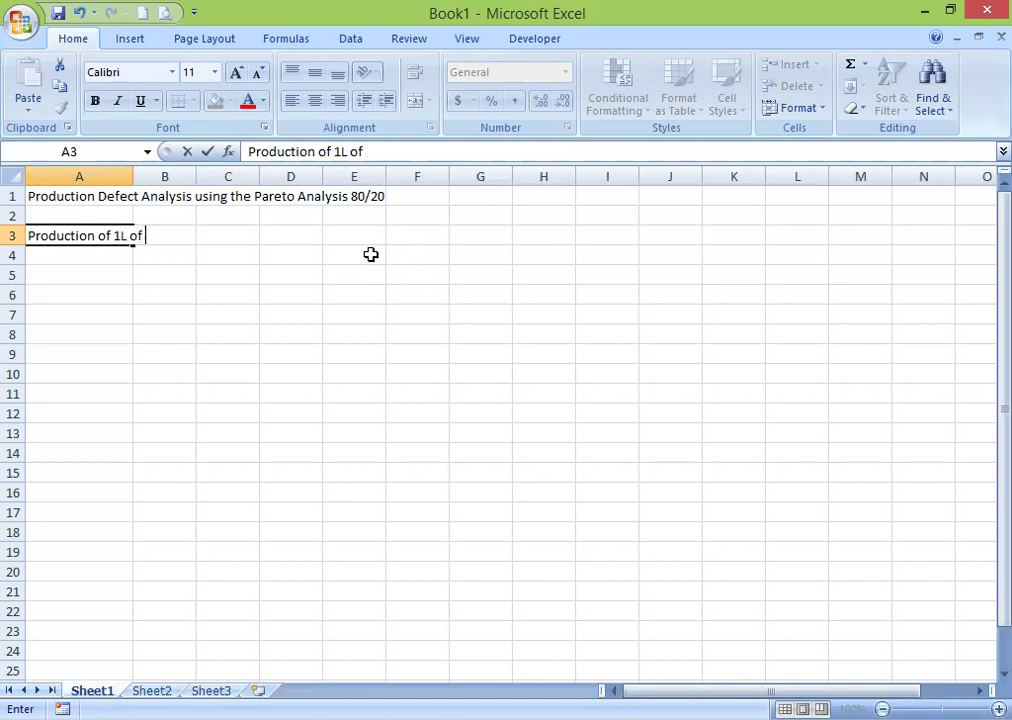
text(Bottle )
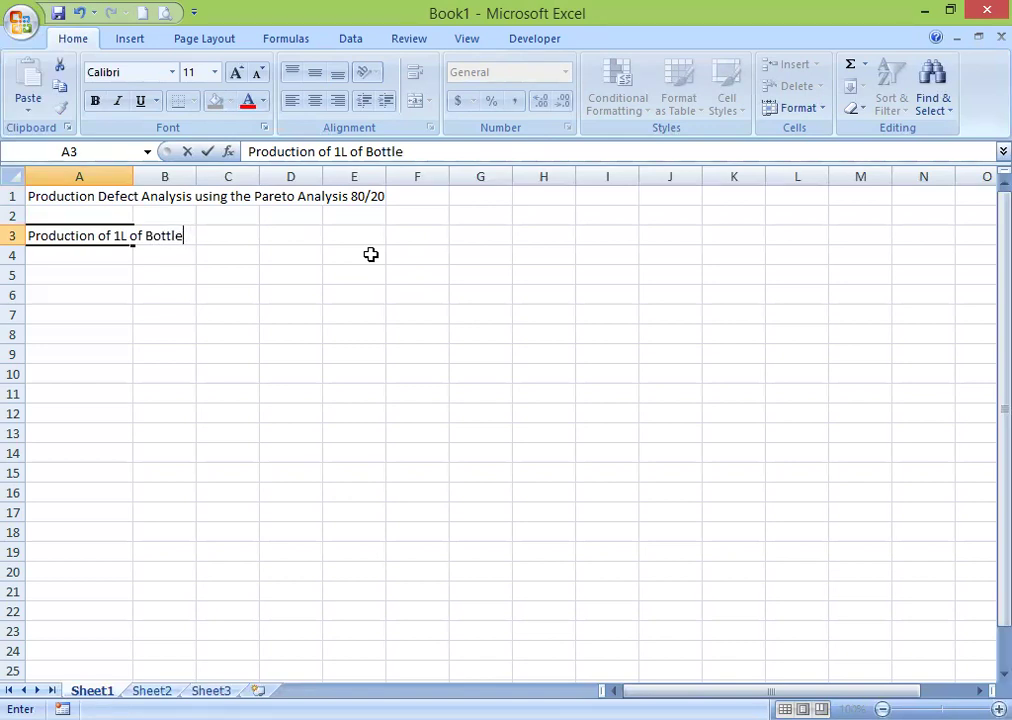
text(d Juice)
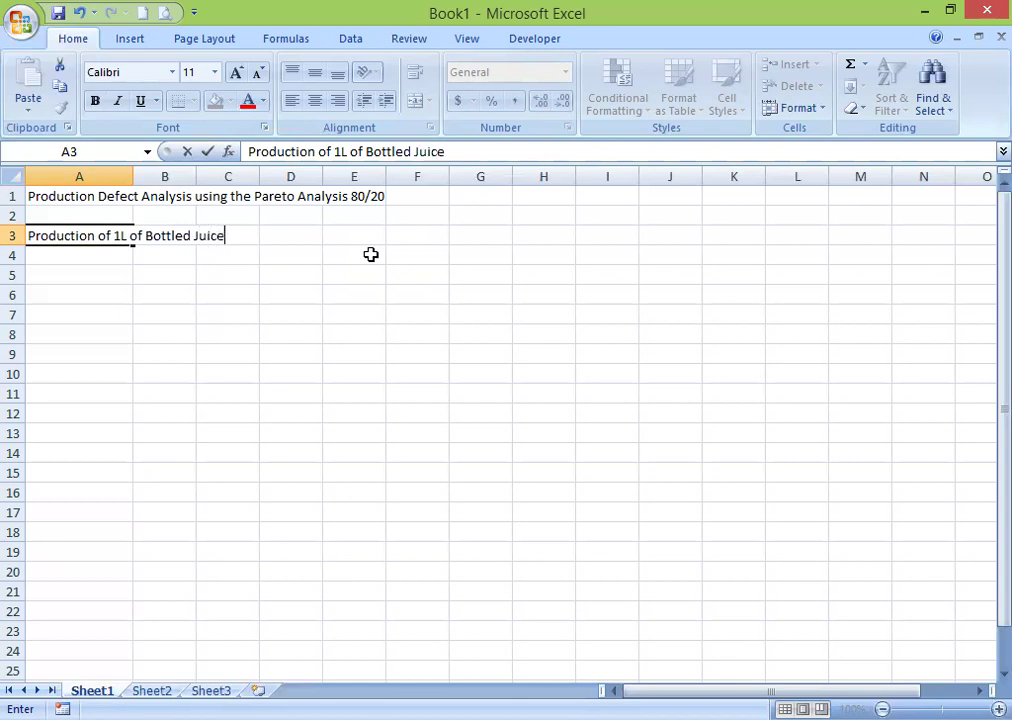
key(Return)
key(Return)
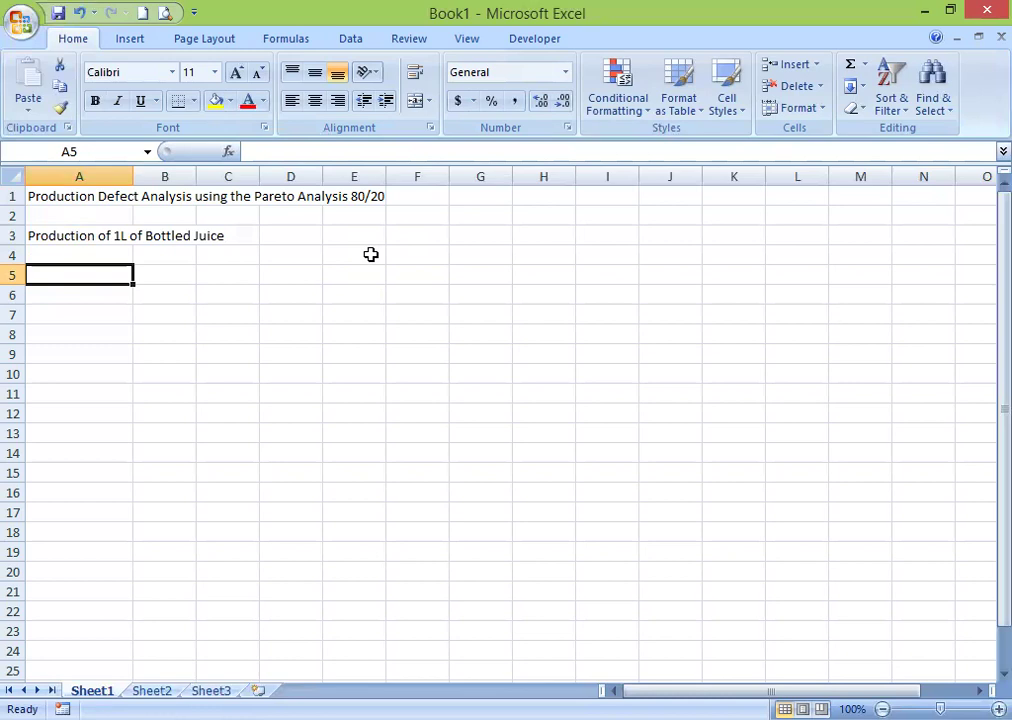
- List the defect types "Underfill" in cell A5 and "Overfill" in cell A6
text(Under)
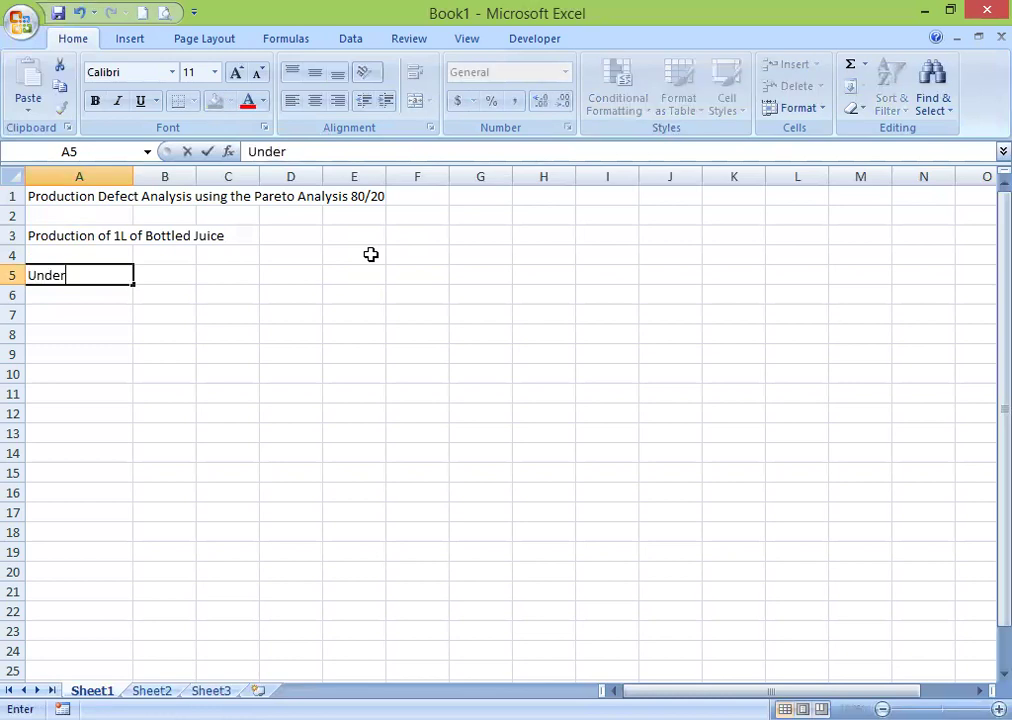
text(filling)
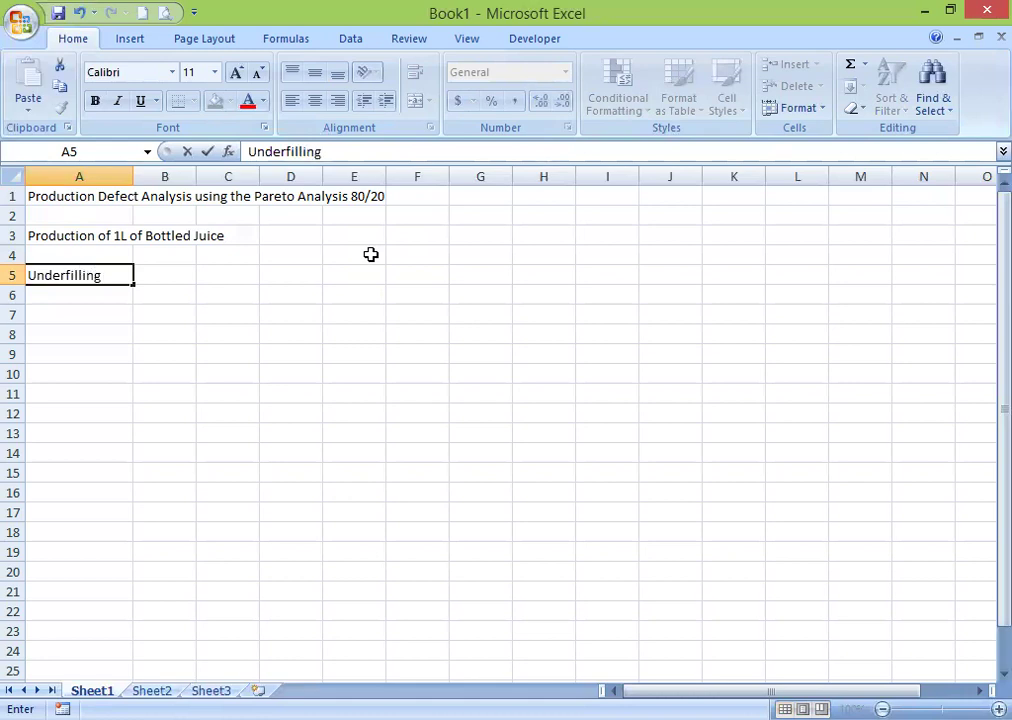
key(BackSpace)
key(BackSpace)
key(BackSpace)
key(BackSpace)
key(Return)
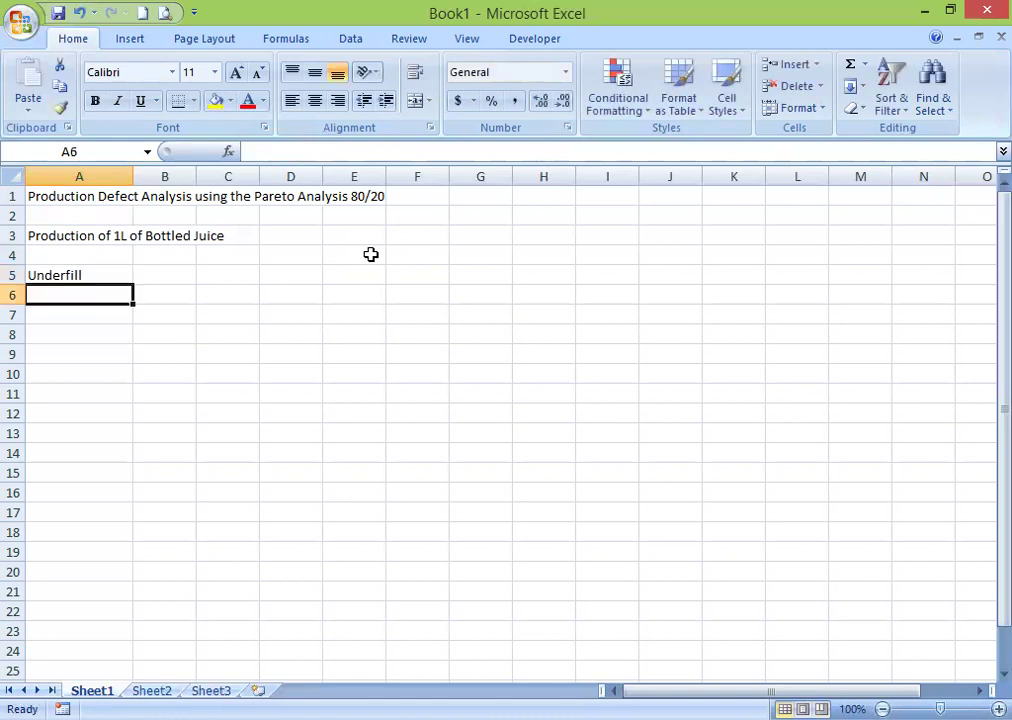
text(Over)
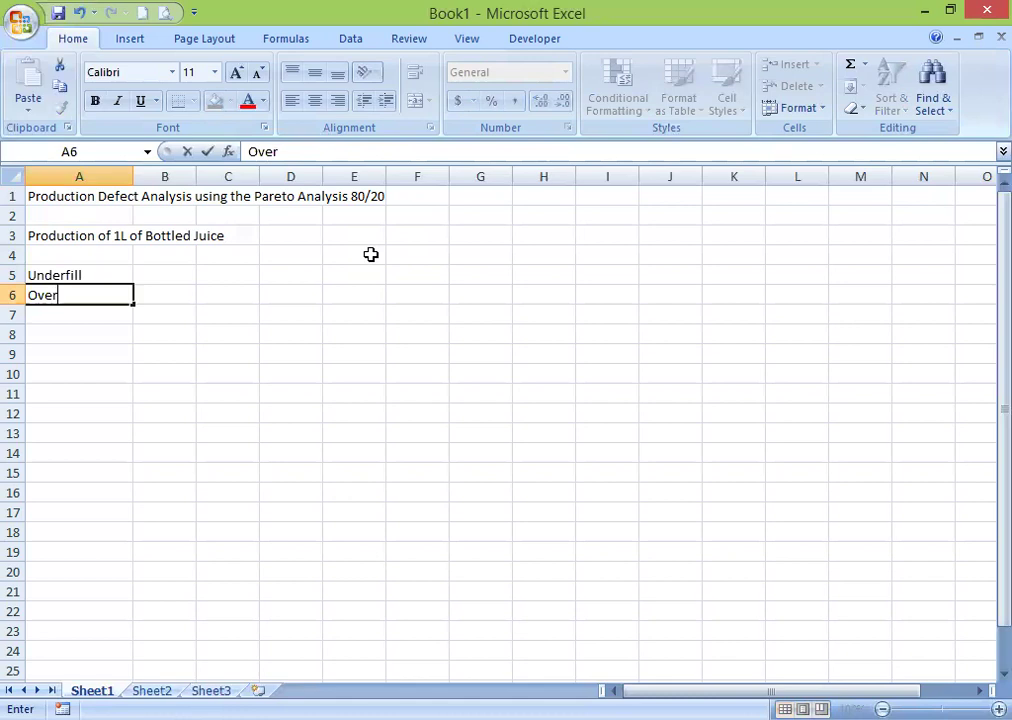
text(fill)
key(Return)
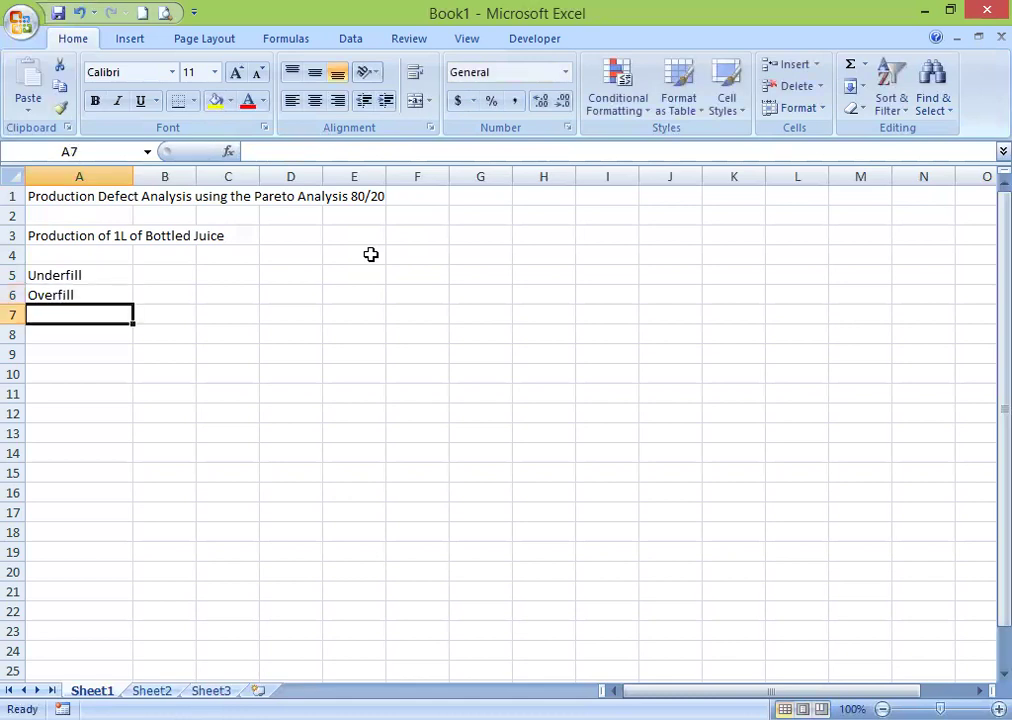
- Enter the defect type "Discoloration" in cell A7
text(D)
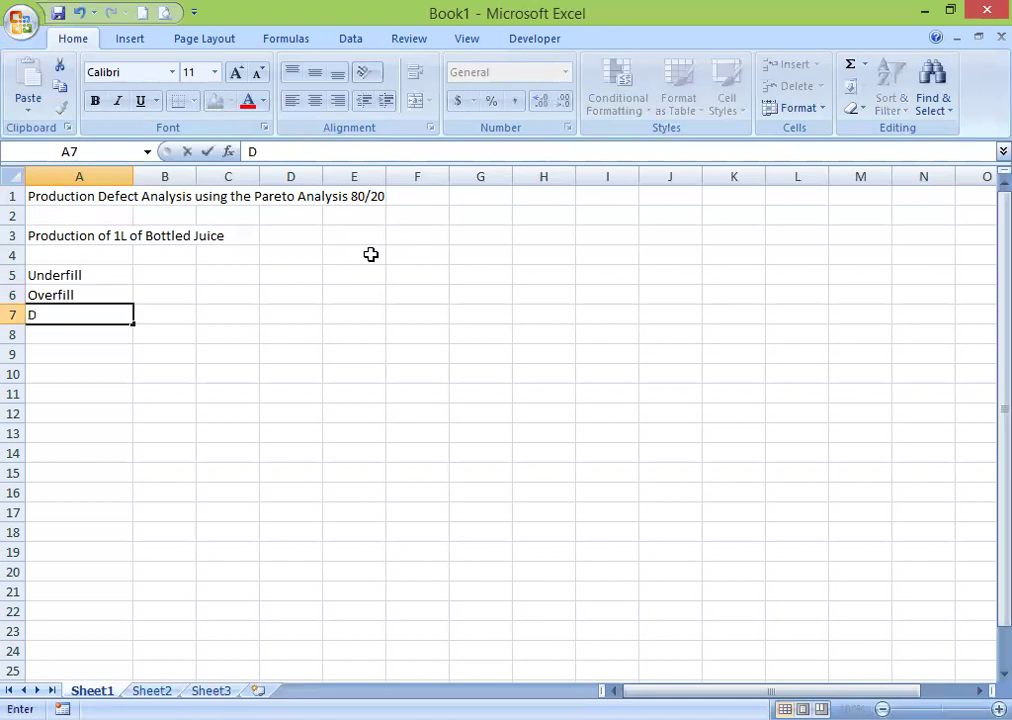
text(iscolko)
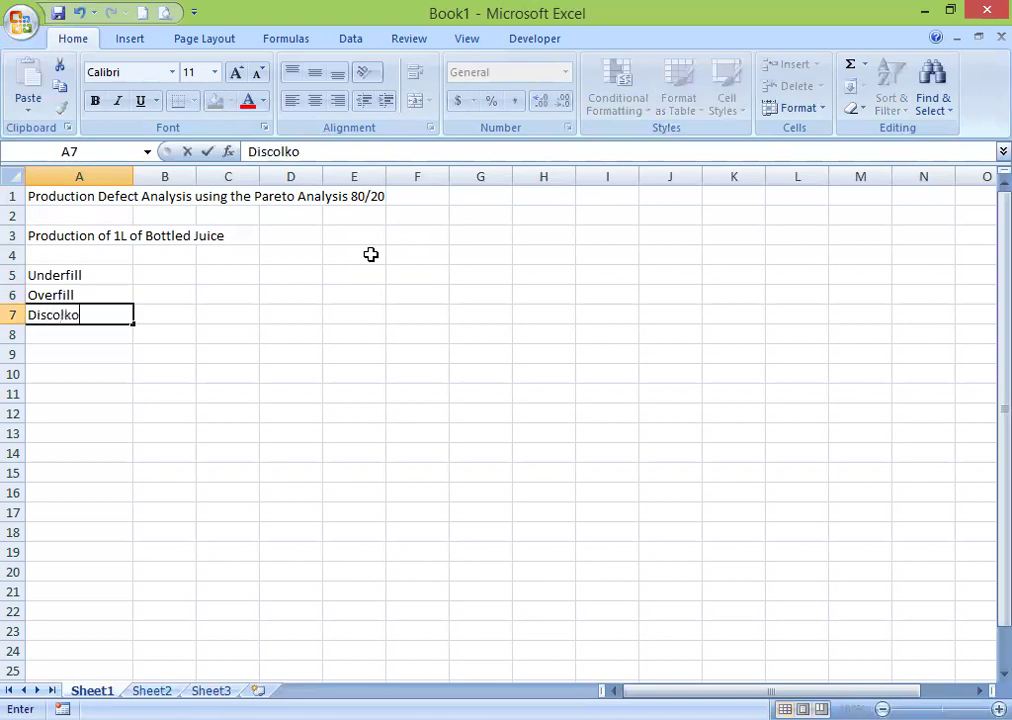
text(ration)
key(BackSpace)
key(BackSpace)
key(BackSpace)
key(BackSpace)
key(BackSpace)
key(BackSpace)
key(BackSpace)
key(BackSpace)
text(oration)
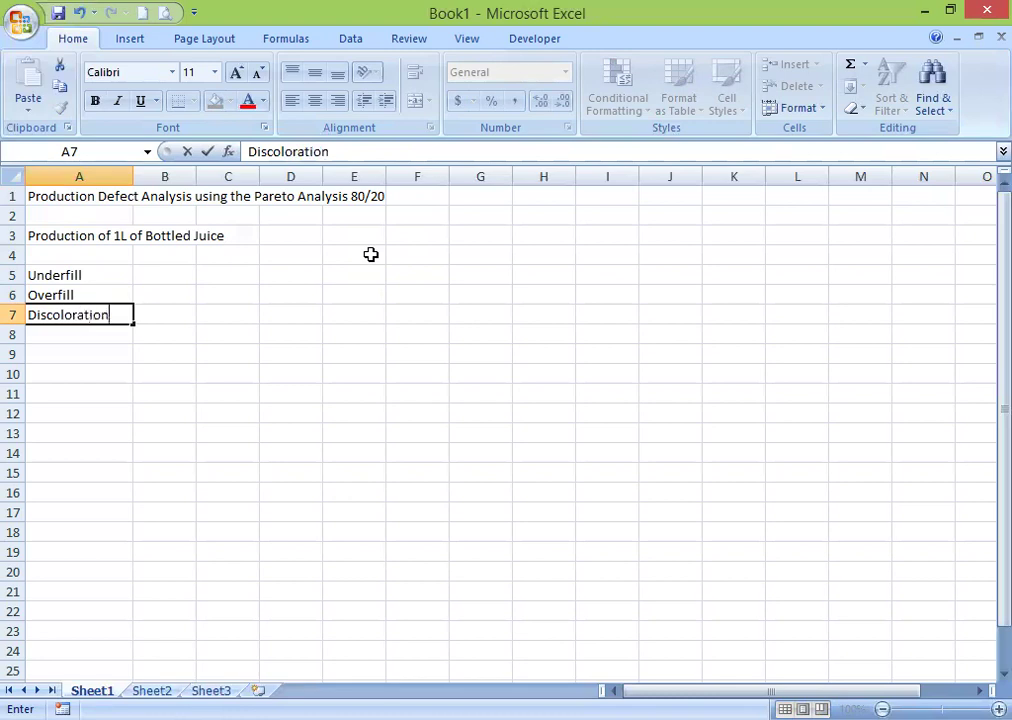
key(Return)
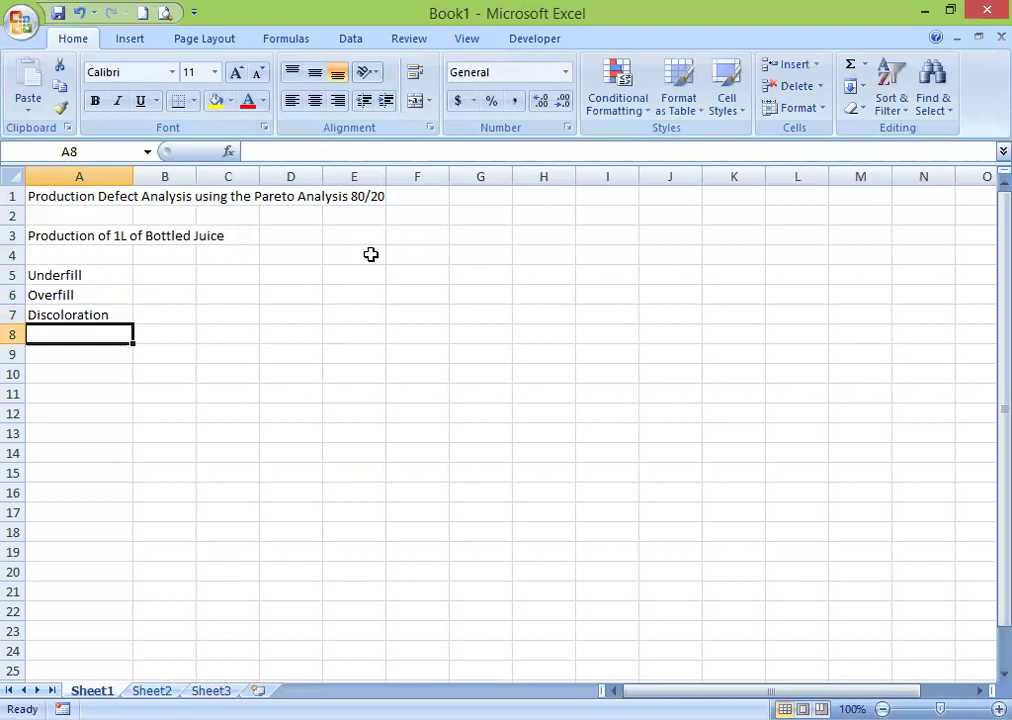
- Add the defect types "Loose Label" in cell A8 and "Wrong Code" in cell A9
text(Loo)
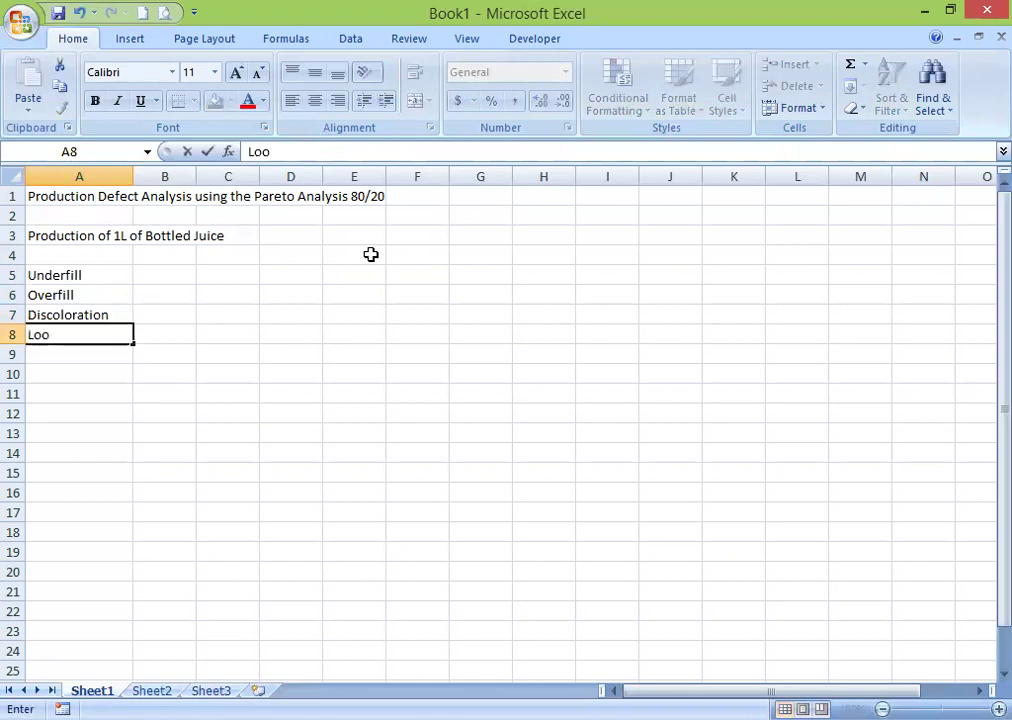
text(se Label)
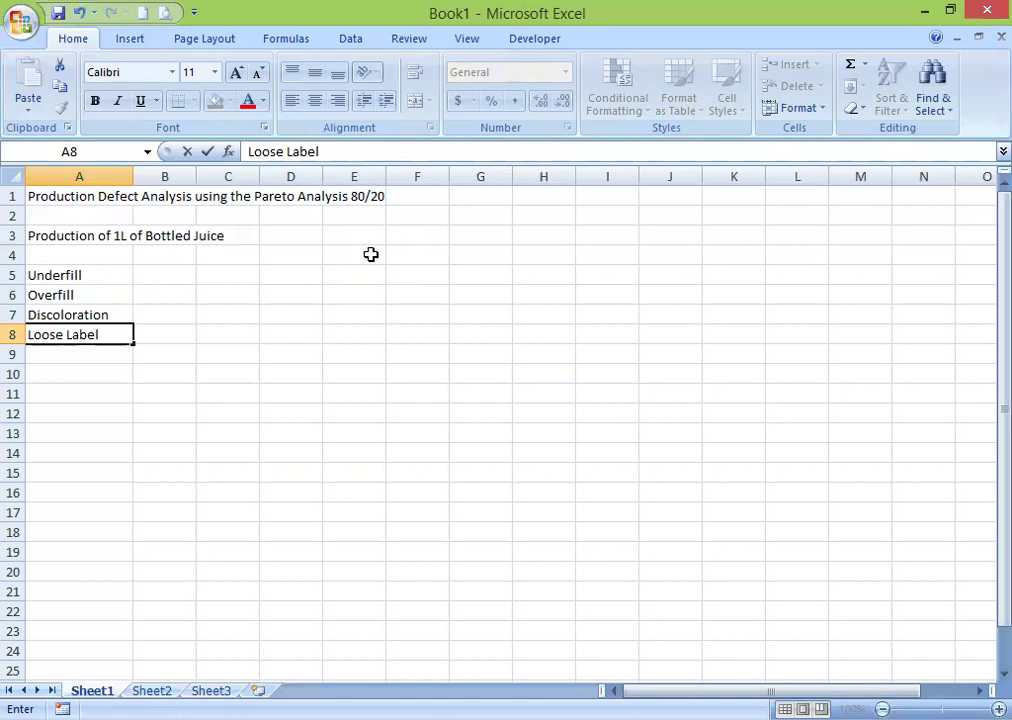
key(Return)
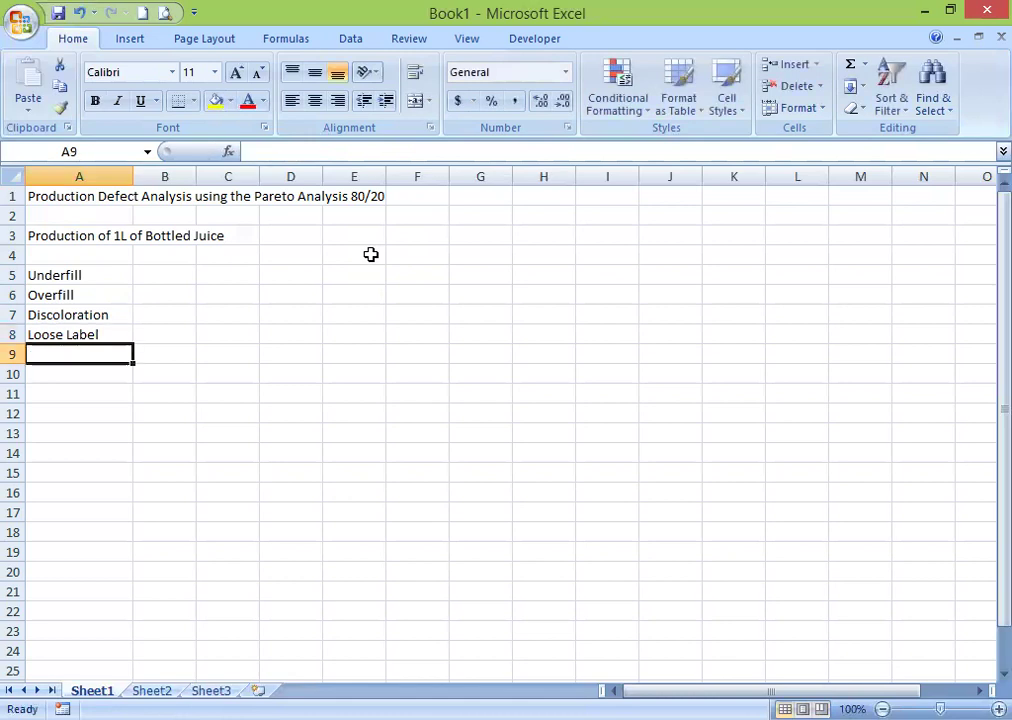
text(W)
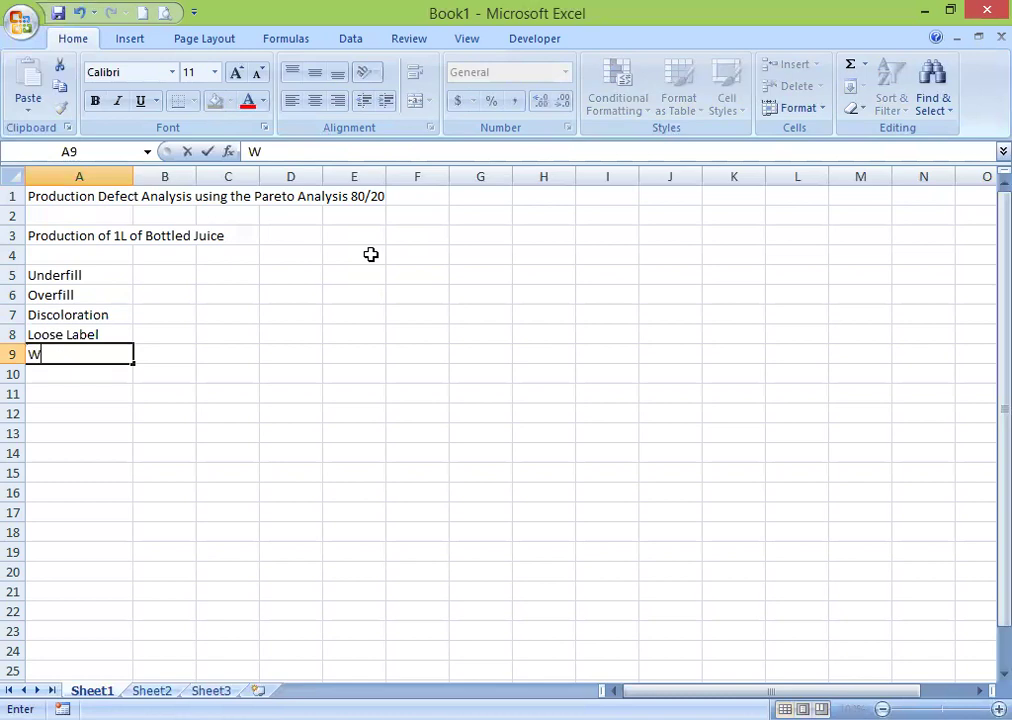
text(rong Code)
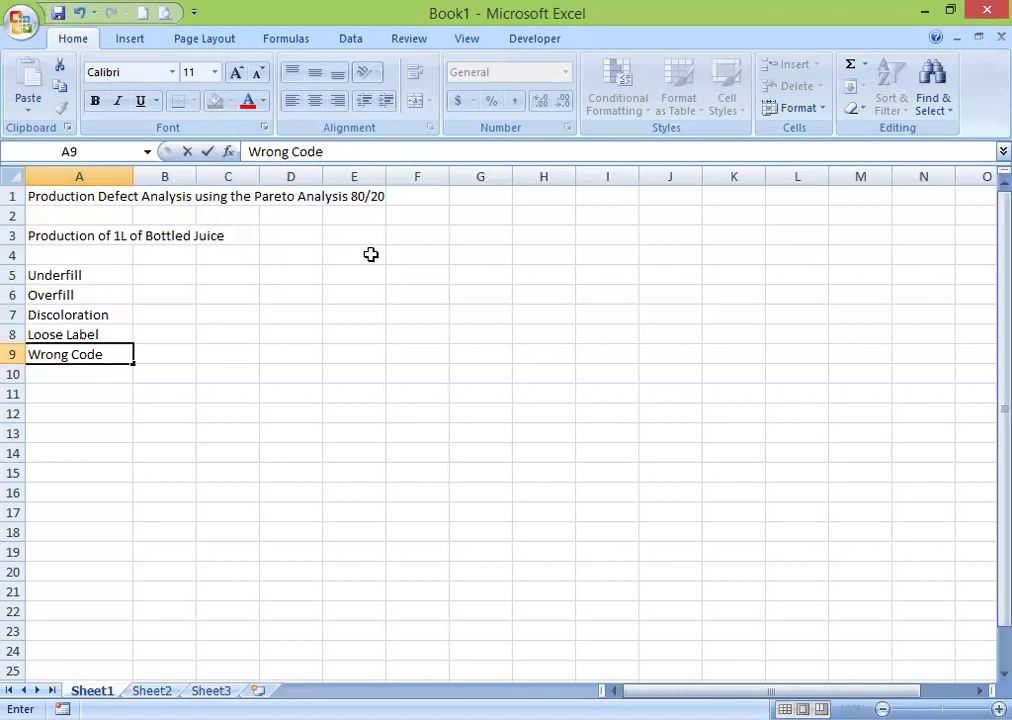
key(Return)
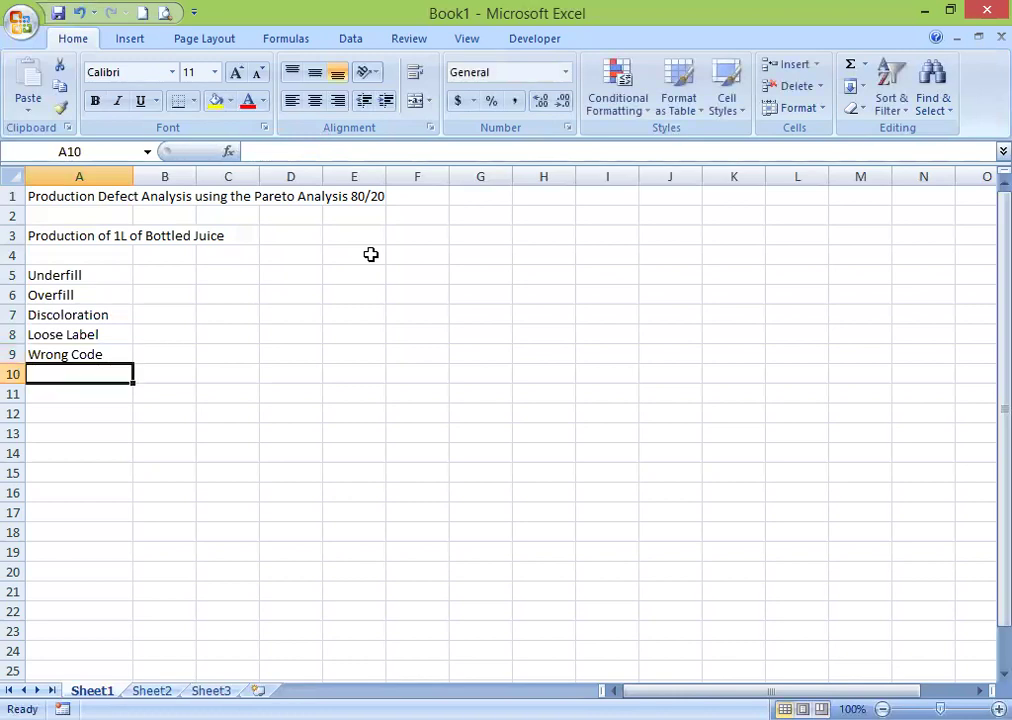
- Enter the defect type "Pin Hole" in cell A10
text(Pin Hle)
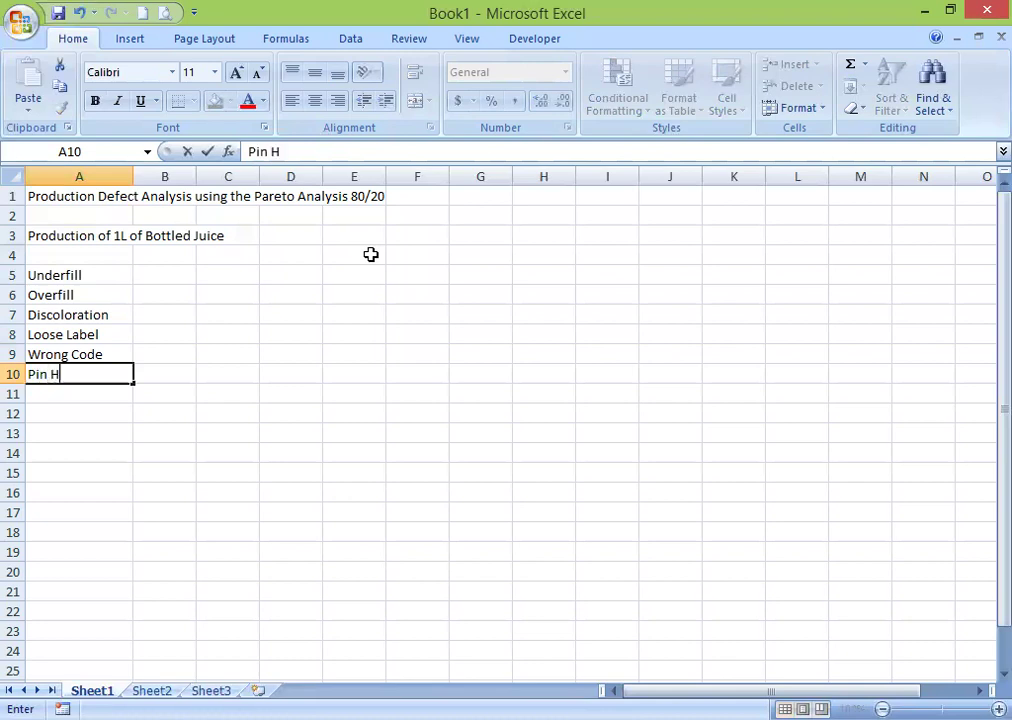
key(BackSpace)
key(BackSpace)
text(ole)
key(Return)
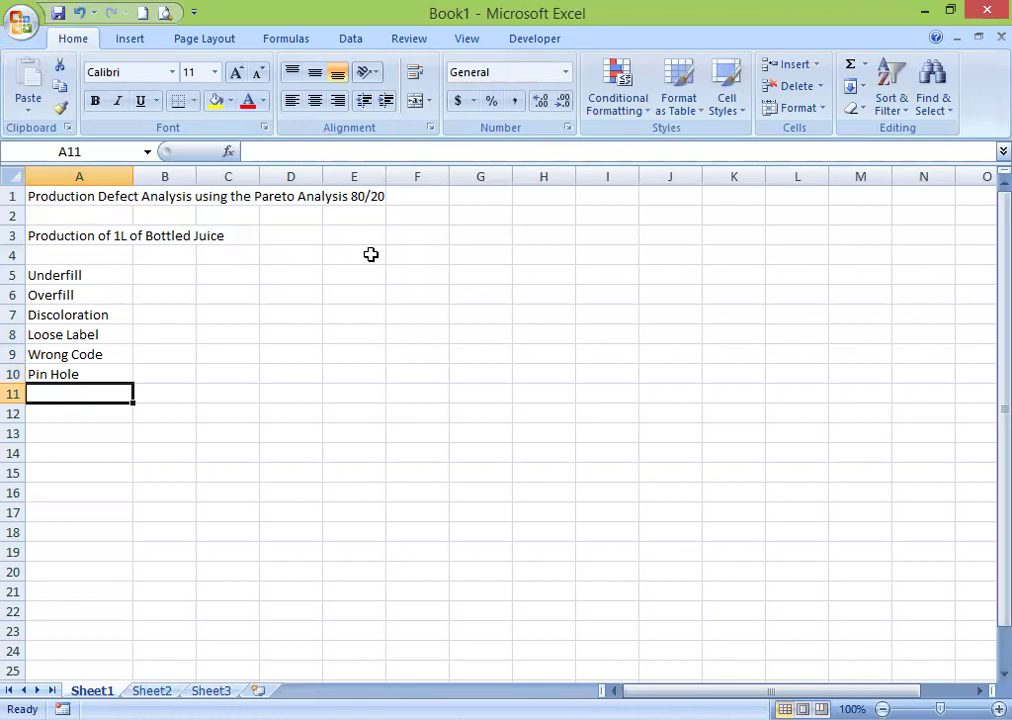
- Add the defect types "Distortion" in cell A11 and "Bulging" in cell A12
text(Dis)
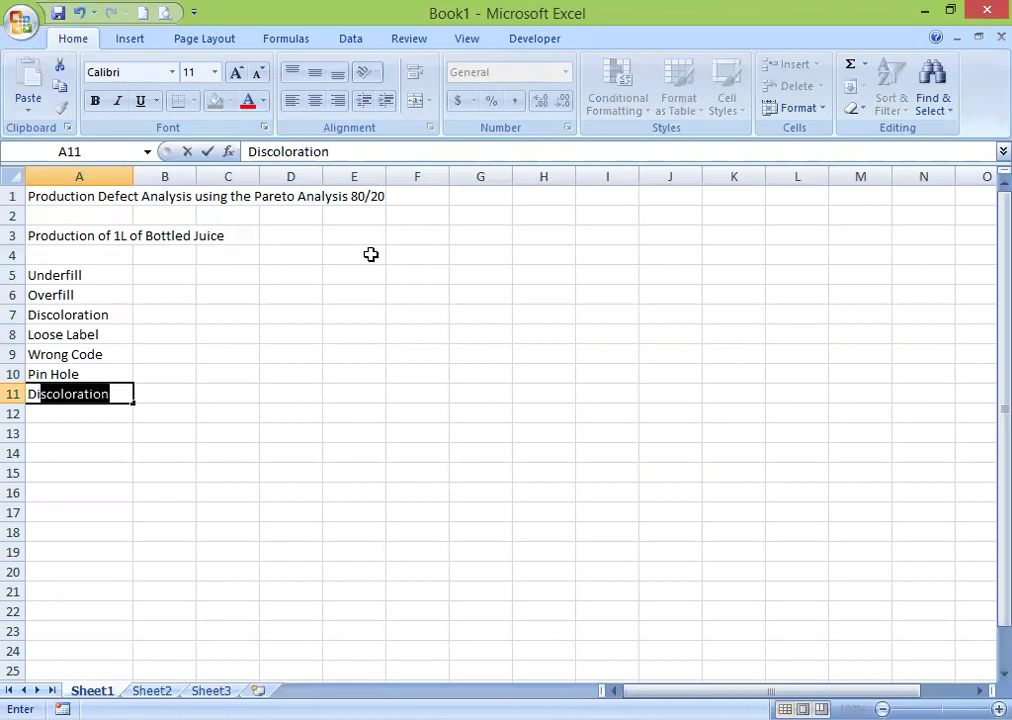
text(t)
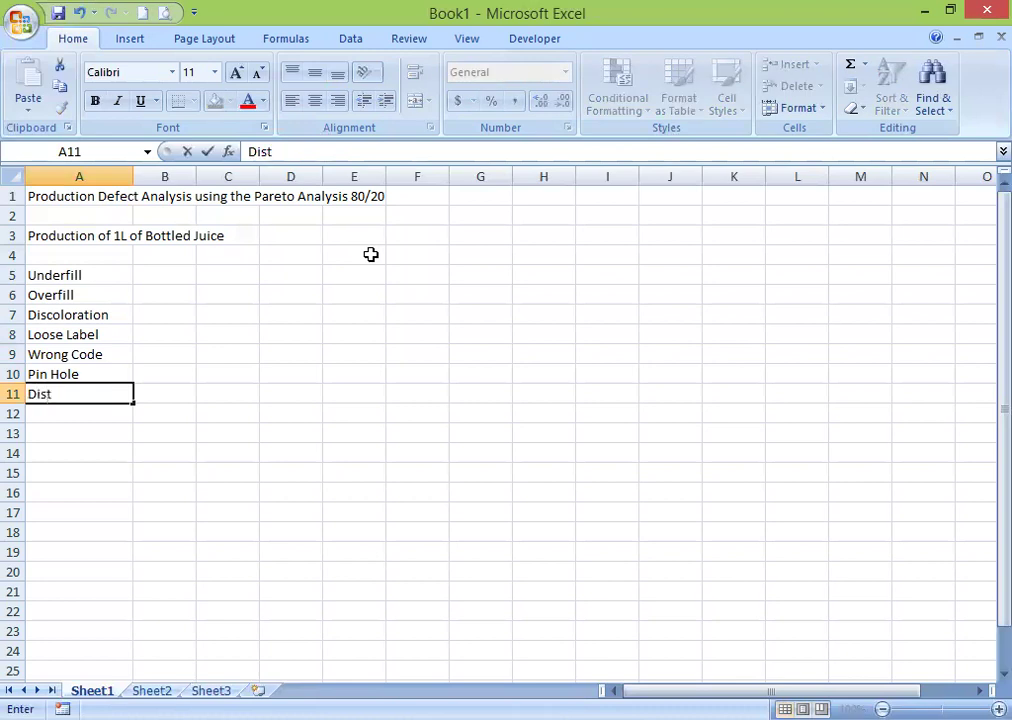
text(ortion)
key(Return)
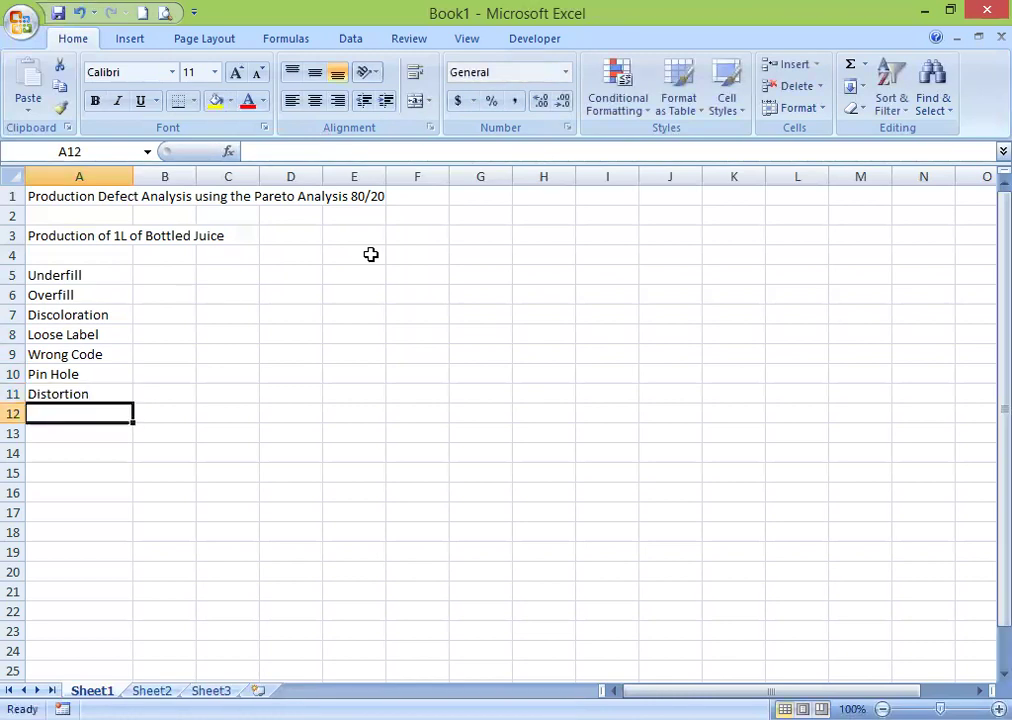
text(B)
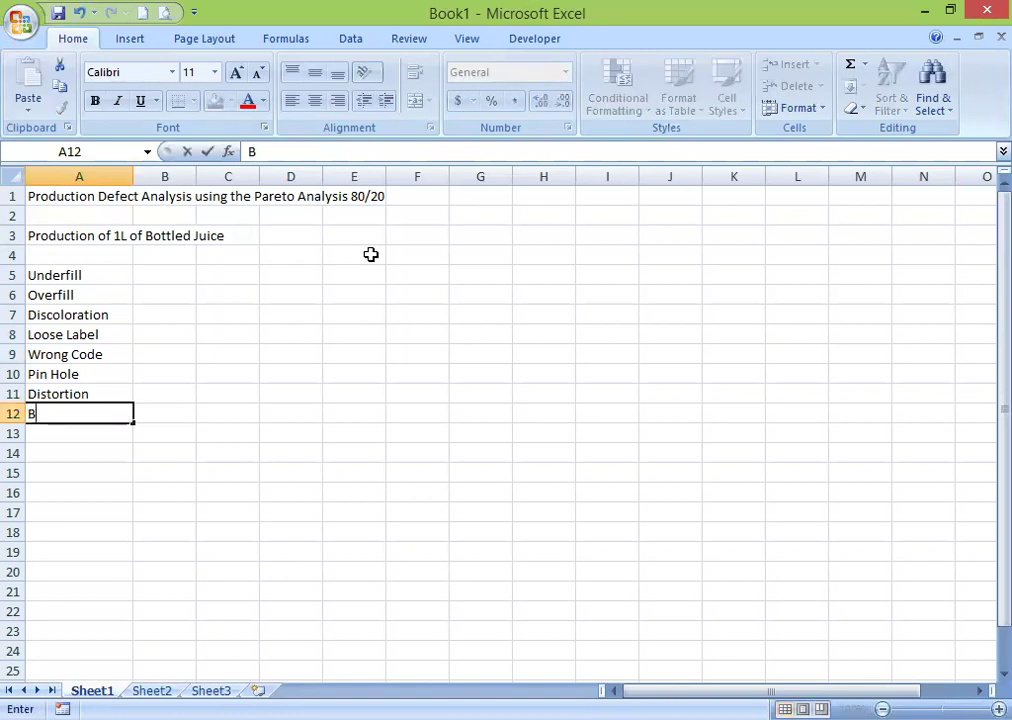
text(ulging)
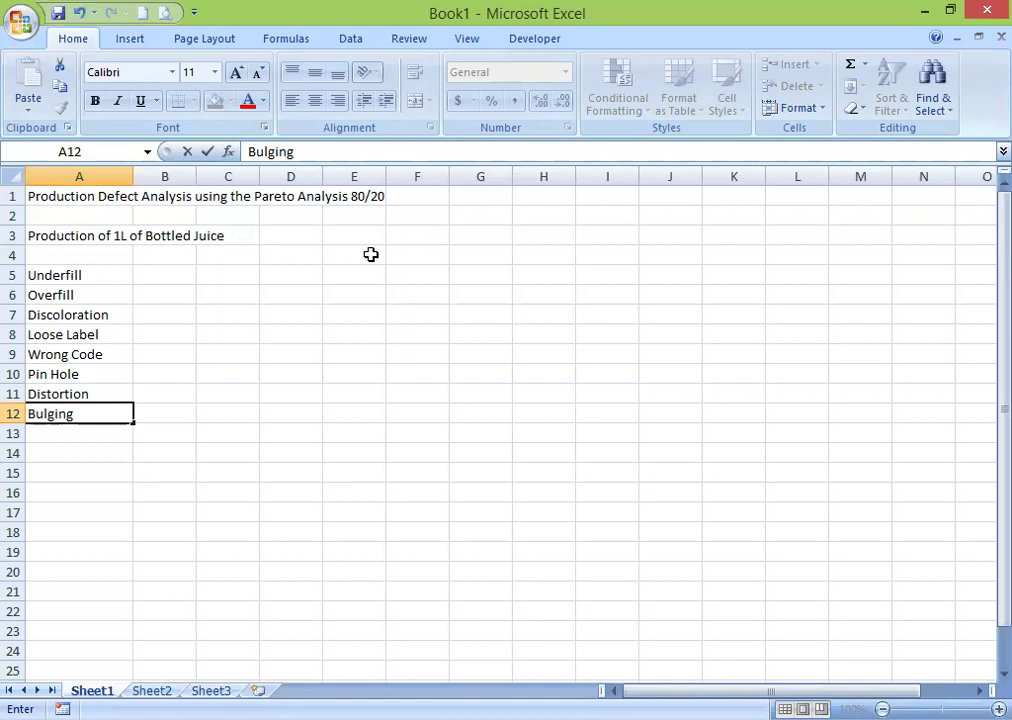
key(Return)
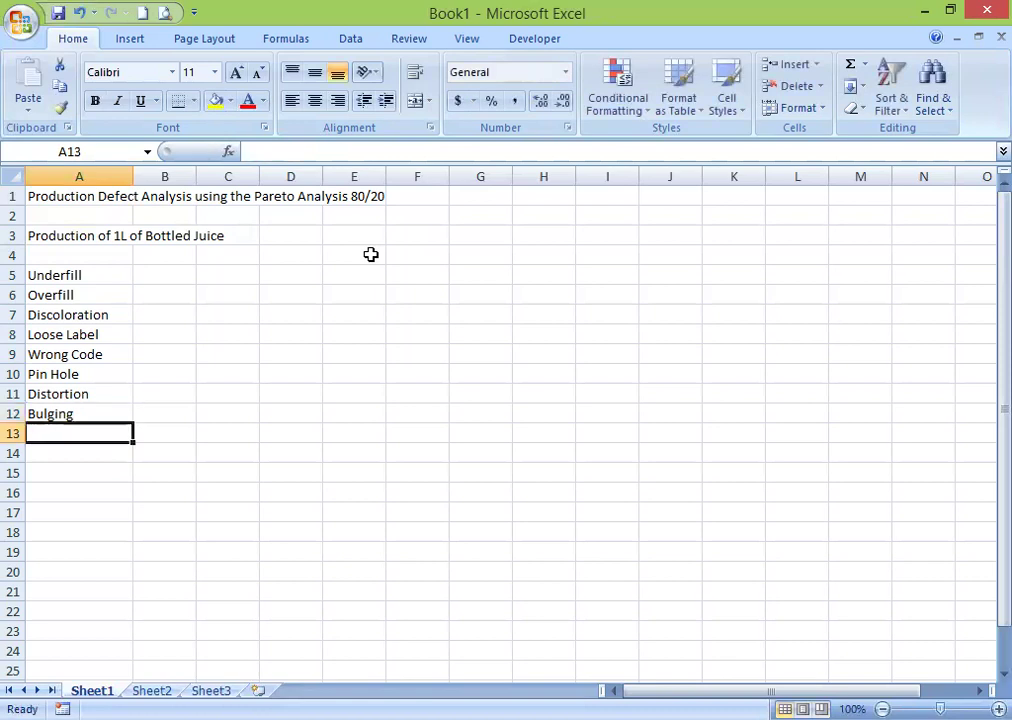
- Add the defect types "Leaking Cap" in cell A13 and "Loose Cap" in cell A14
text(Leaking Cap)
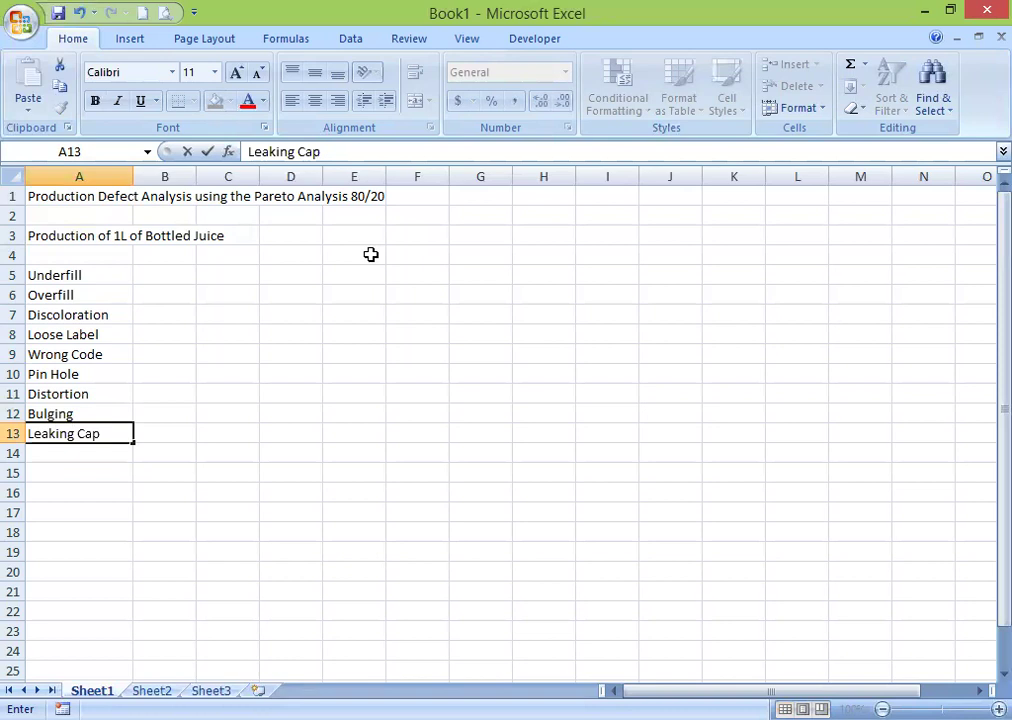
key(Return)
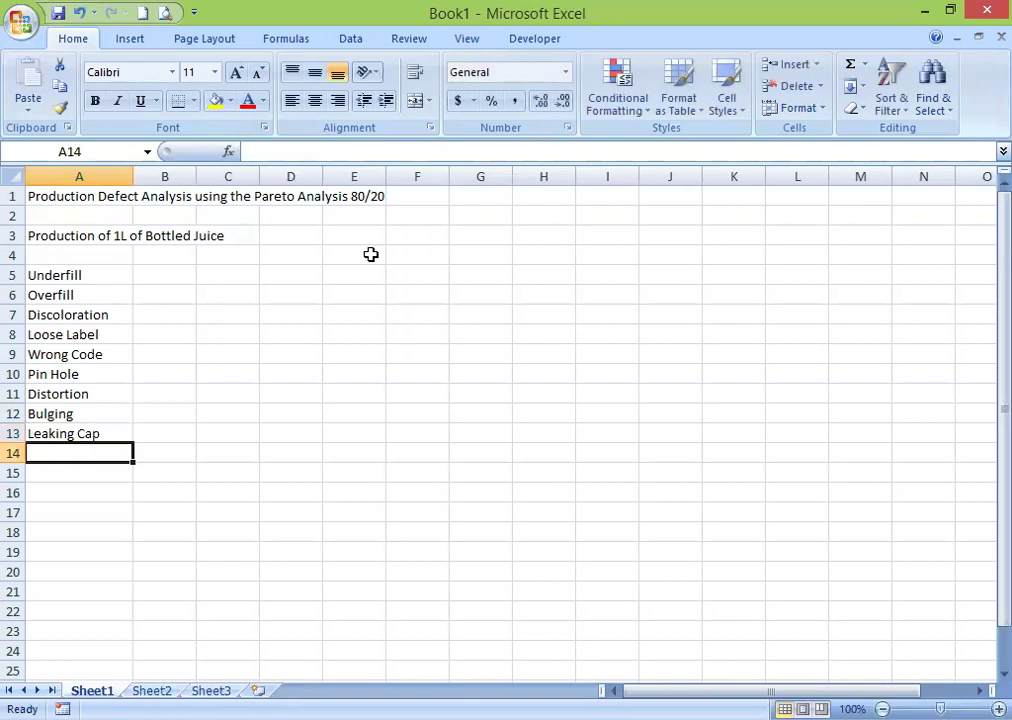
text(Loo)
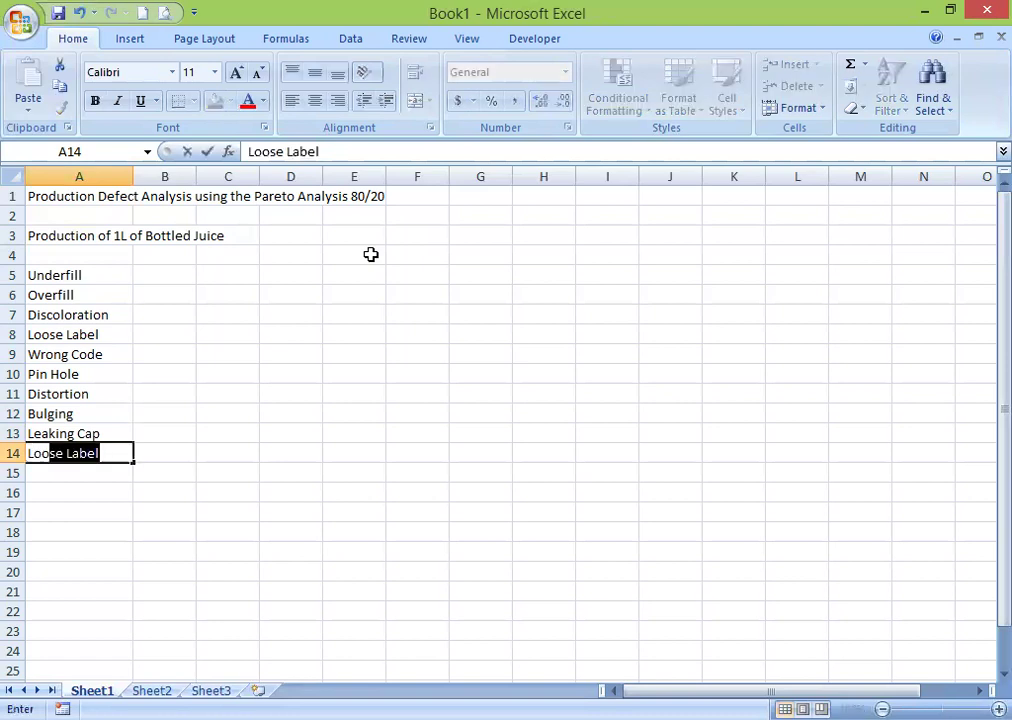
text(se C)
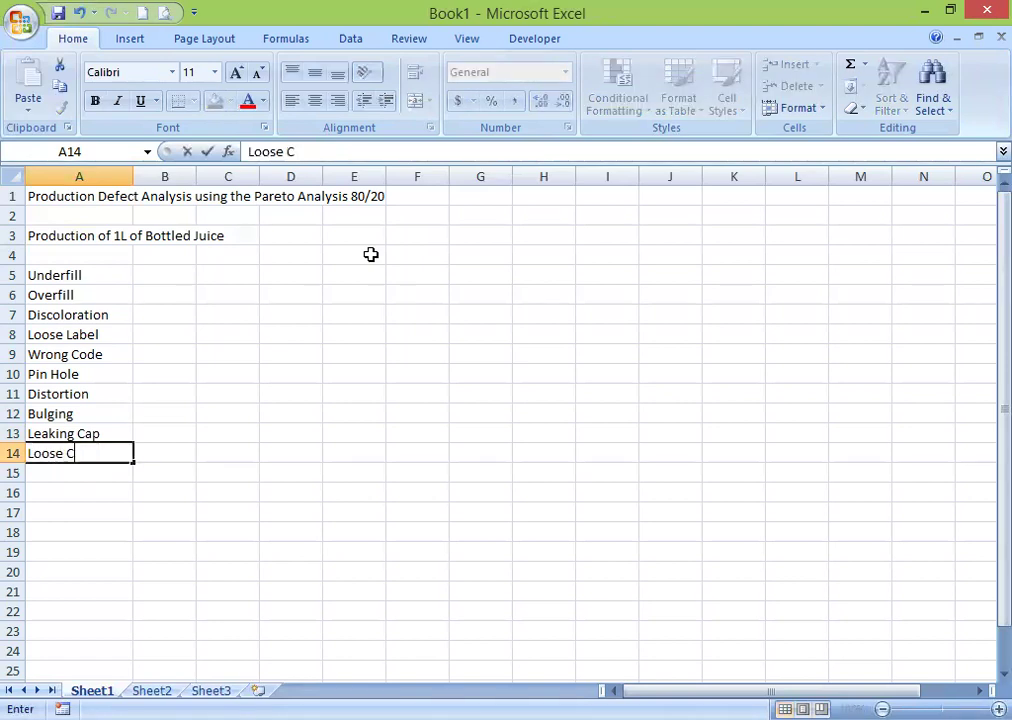
text(ap)
key(Return)
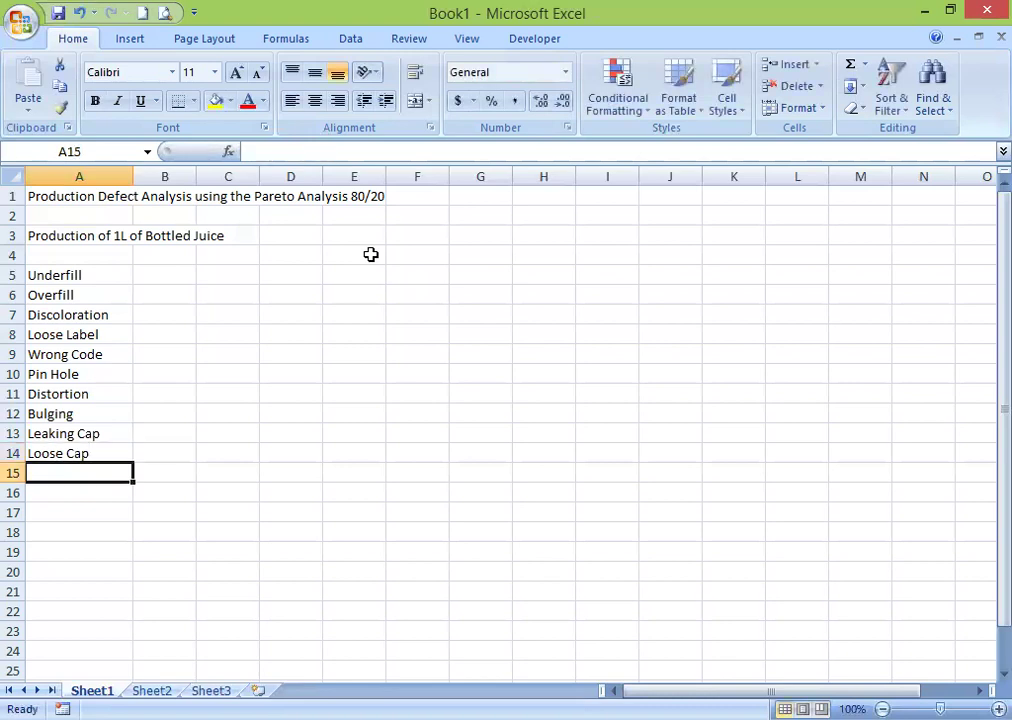
- Add the defect types "Wrong Cap" in cell A15 and "Wrong Content" in cell A16
text(Wron)
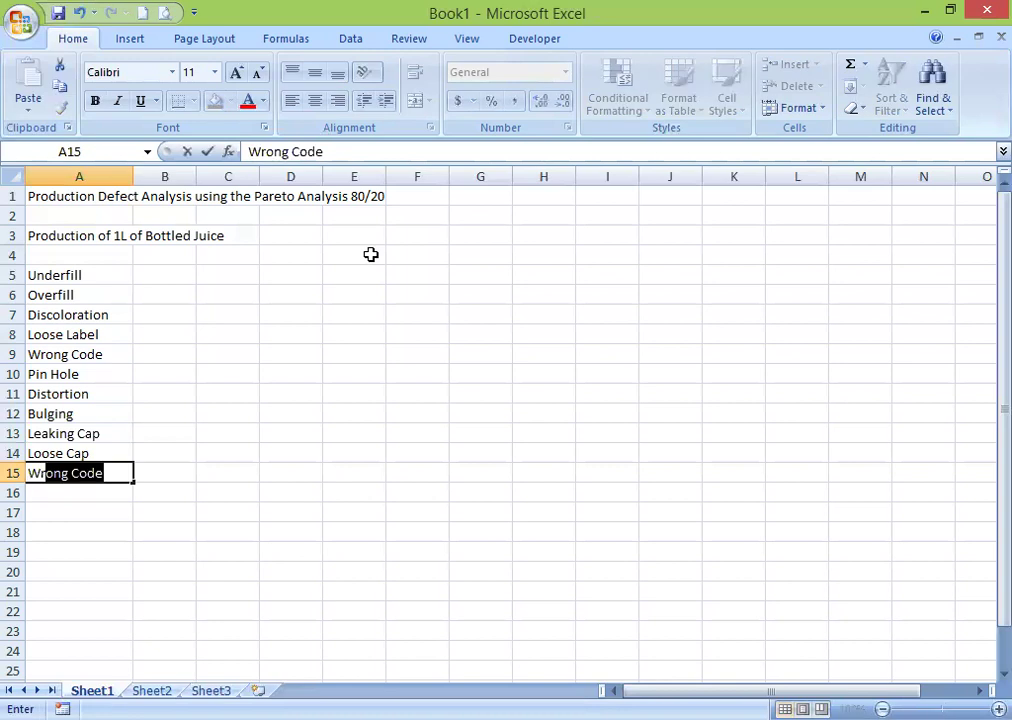
text(g Ca)
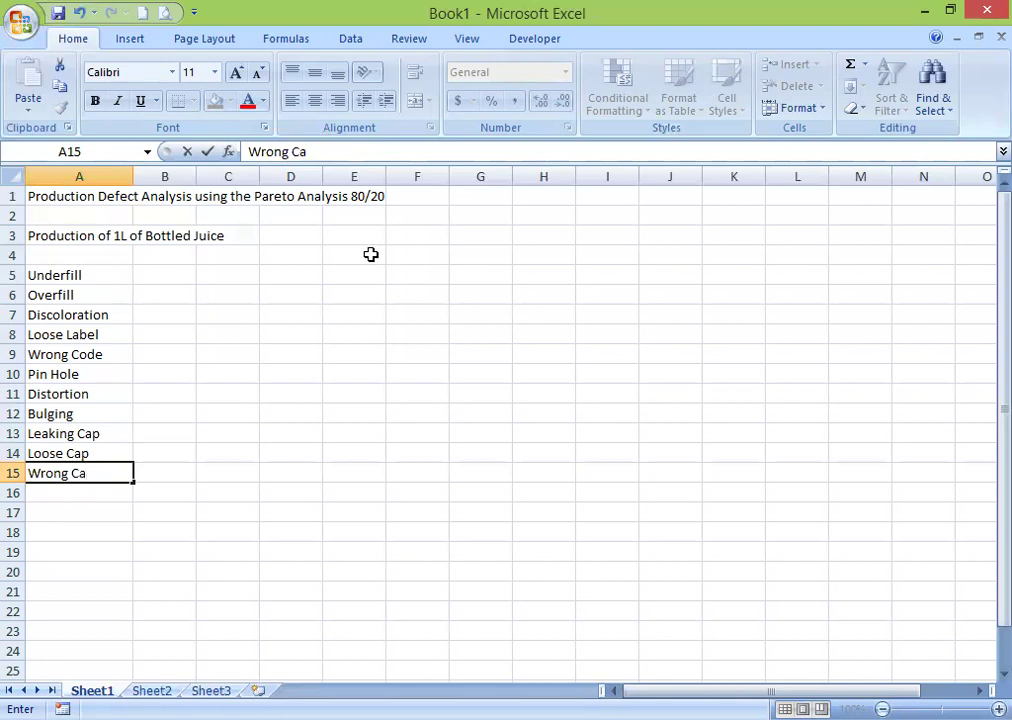
text(p)
key(Return)
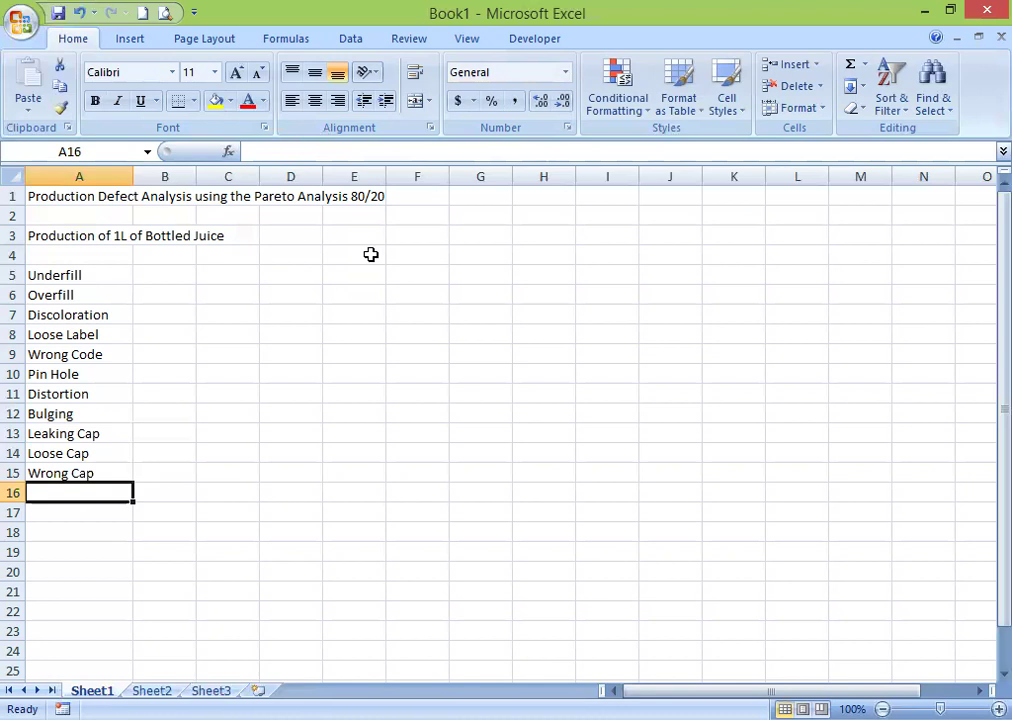
text(Wr)
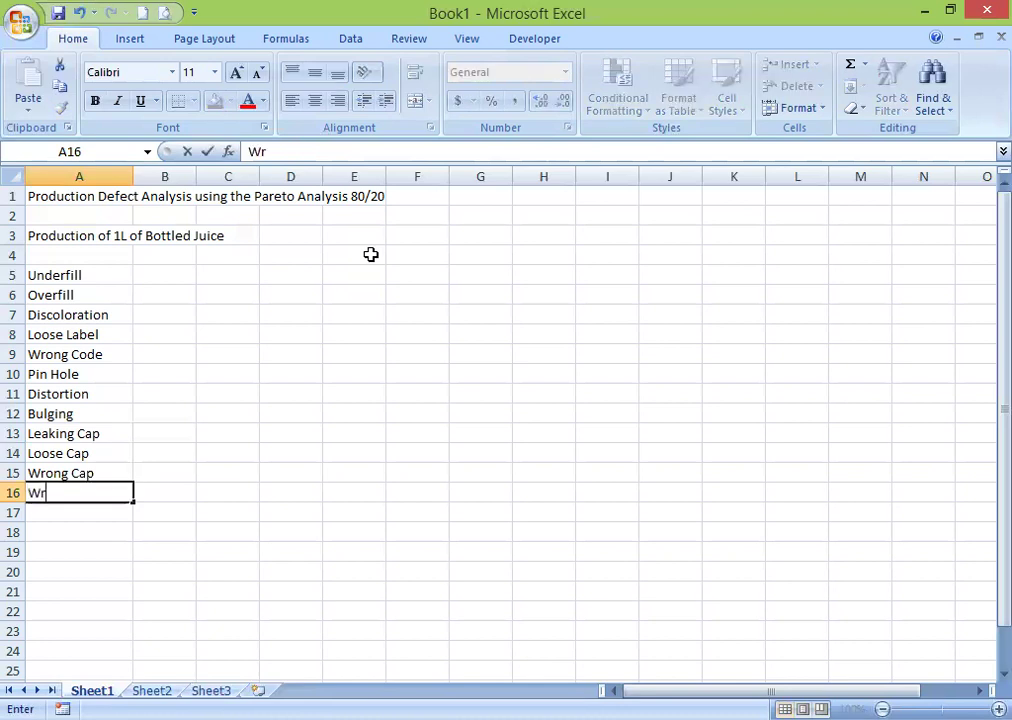
text(ong C)
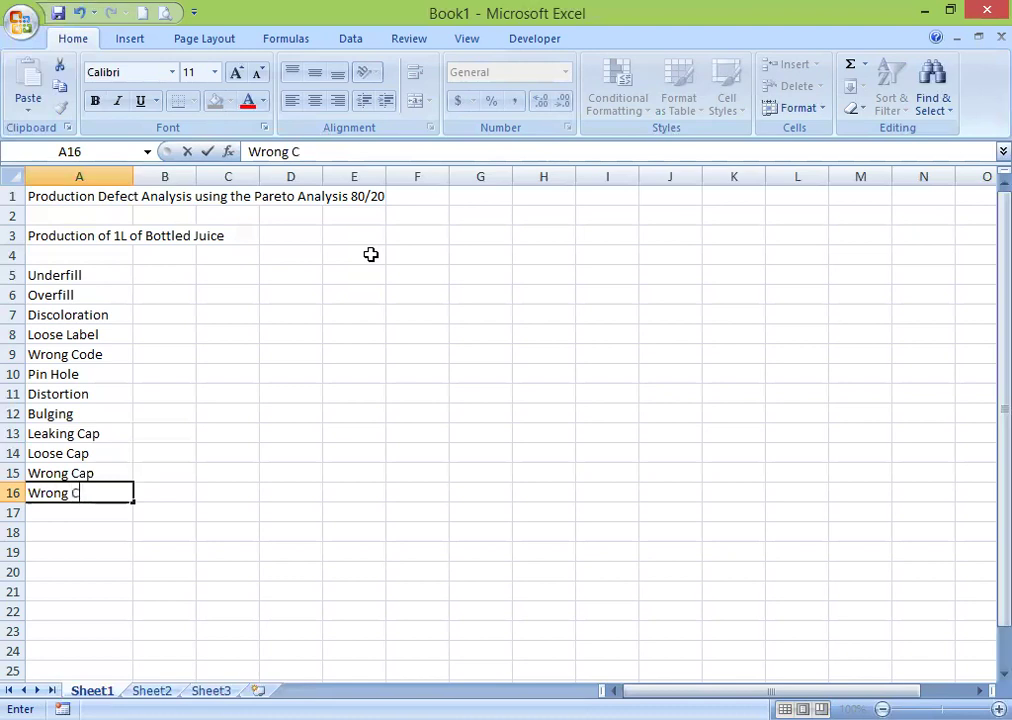
text(ontent)
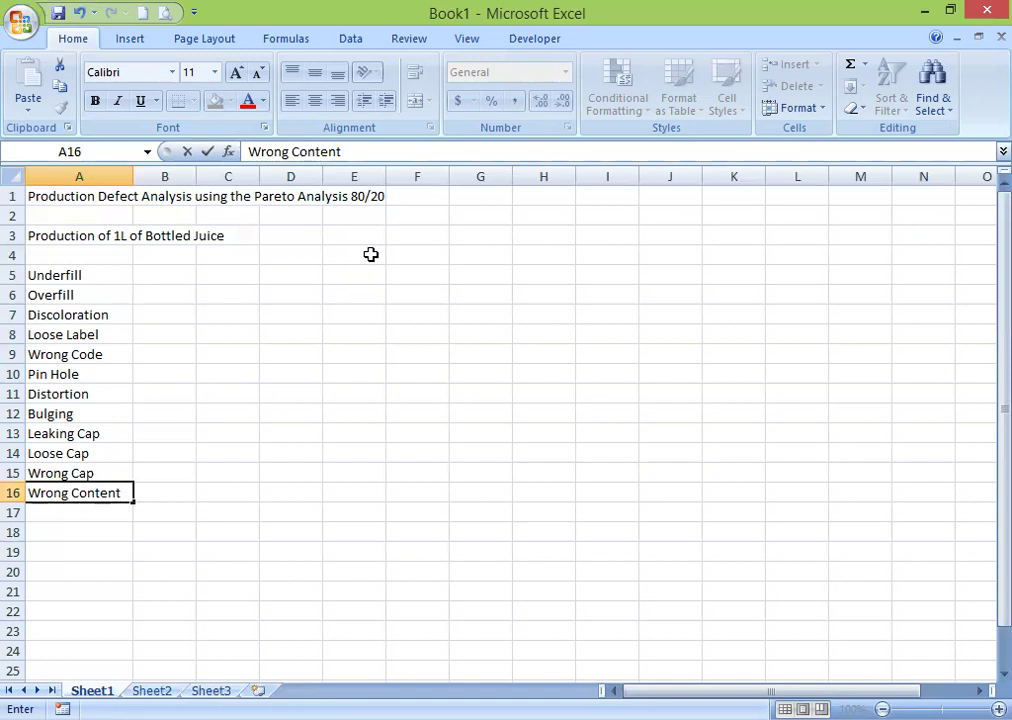
key(Return)
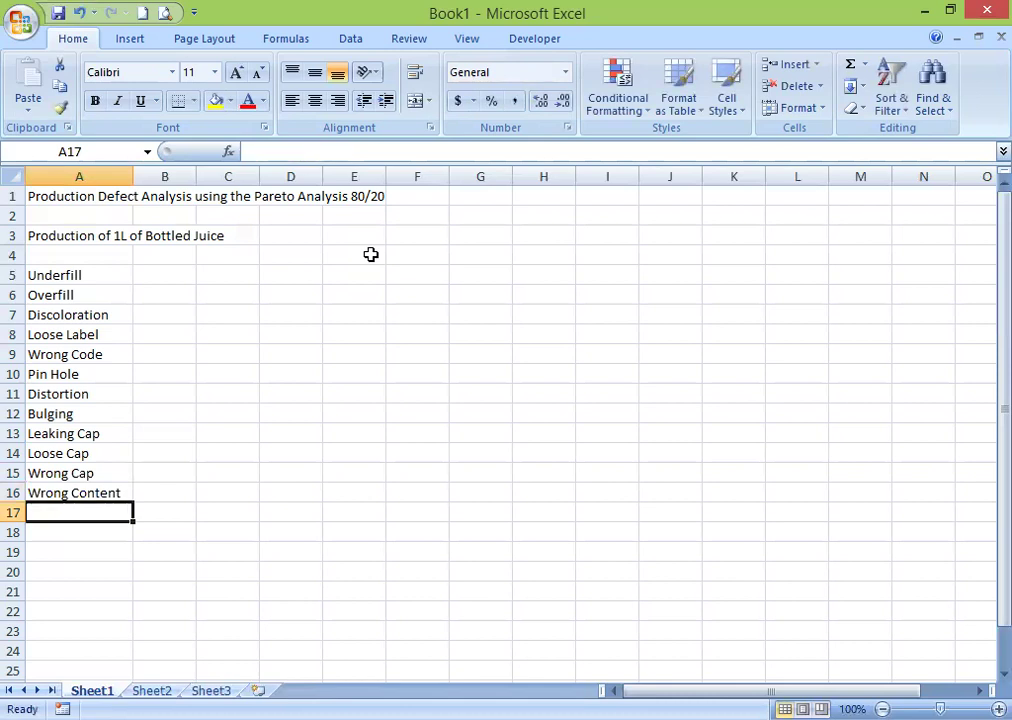
- Enter the defect type "Foreign Object" in cell A17
text(Fo)
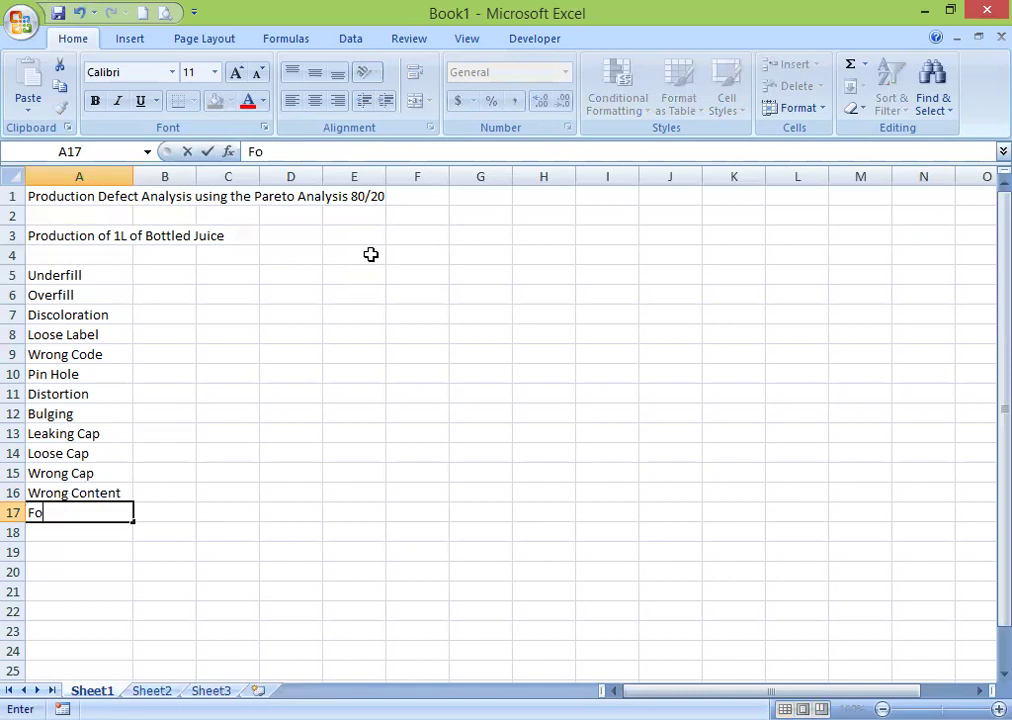
text(reign Ob)
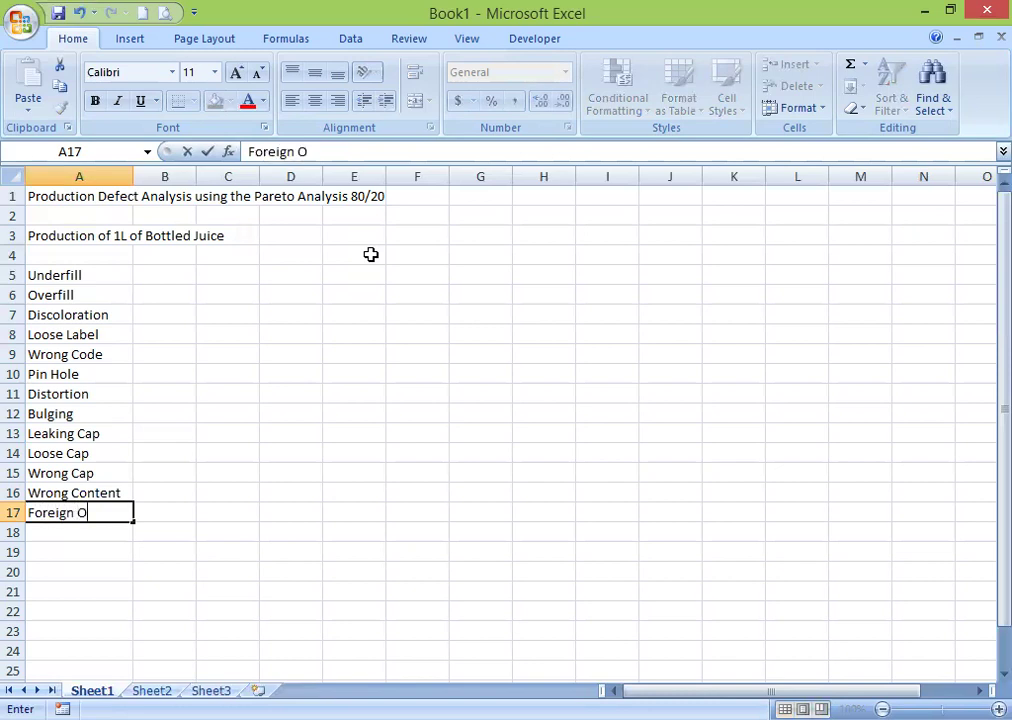
text(ect)
key(Return)
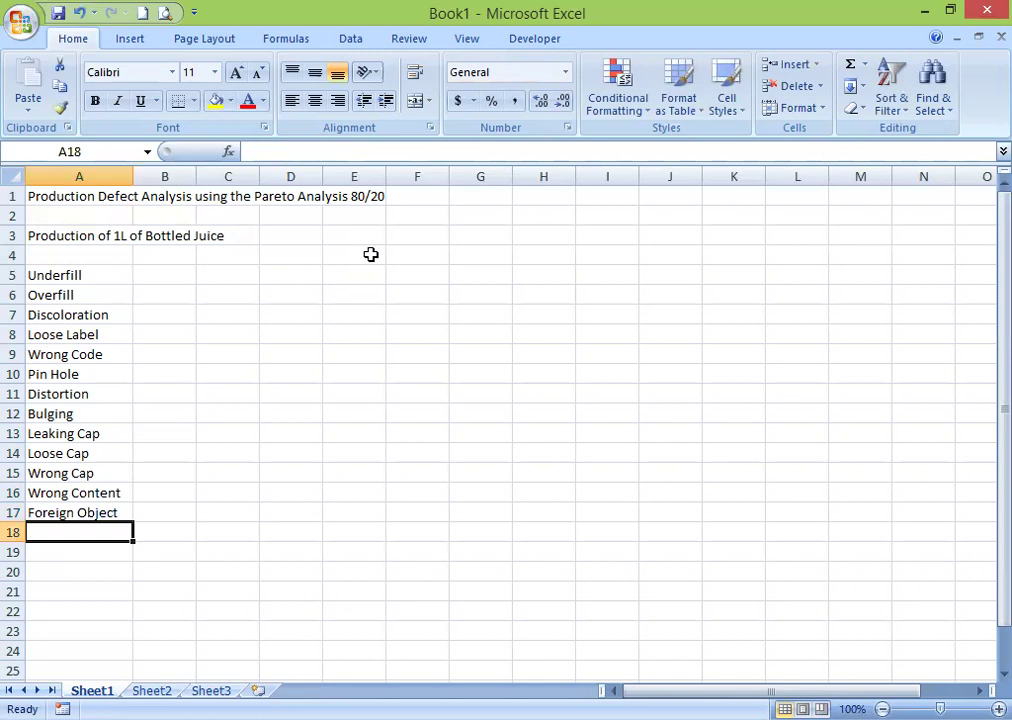
- Enter the defect type "Unclear Print Code" in cell A18 and widen column A to fit it
text(Un)
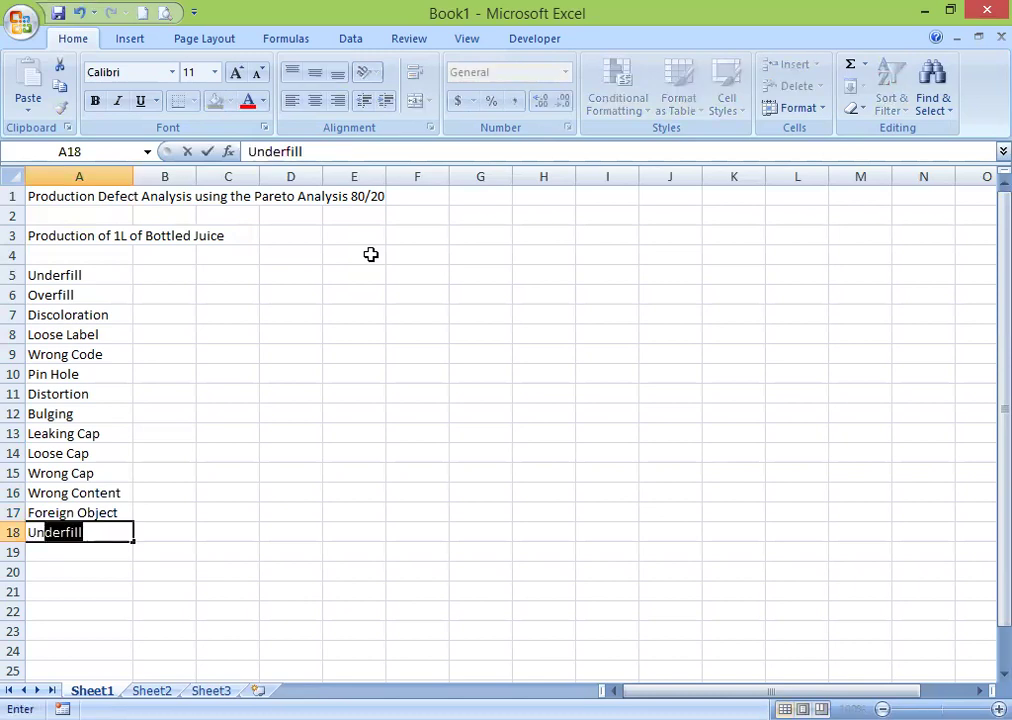
text(clea)
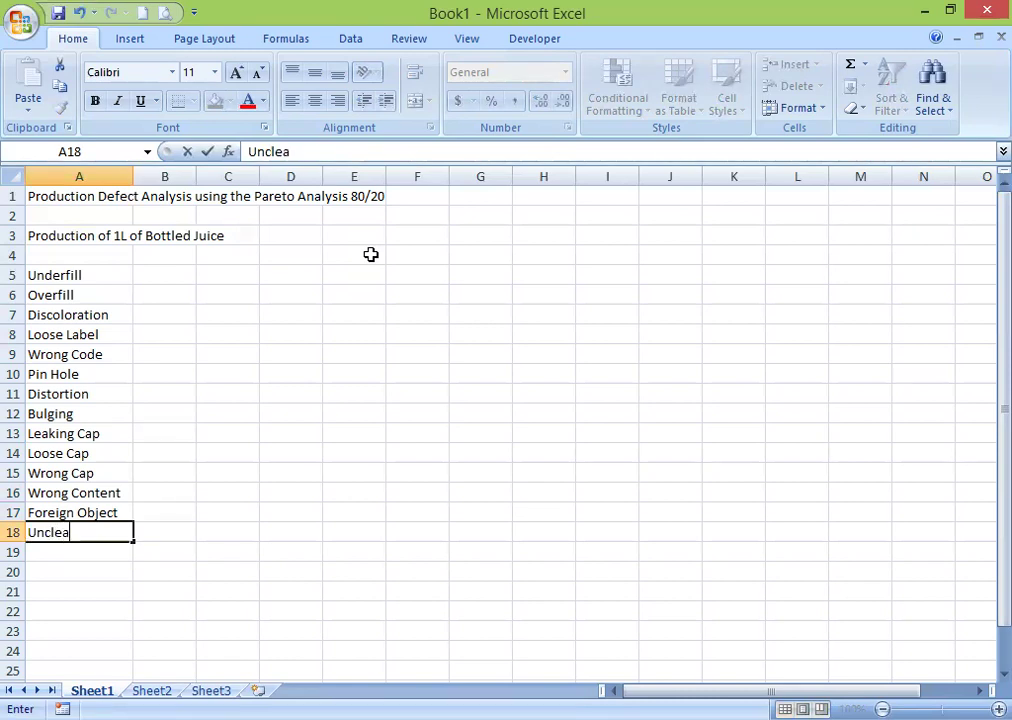
text(r Print )
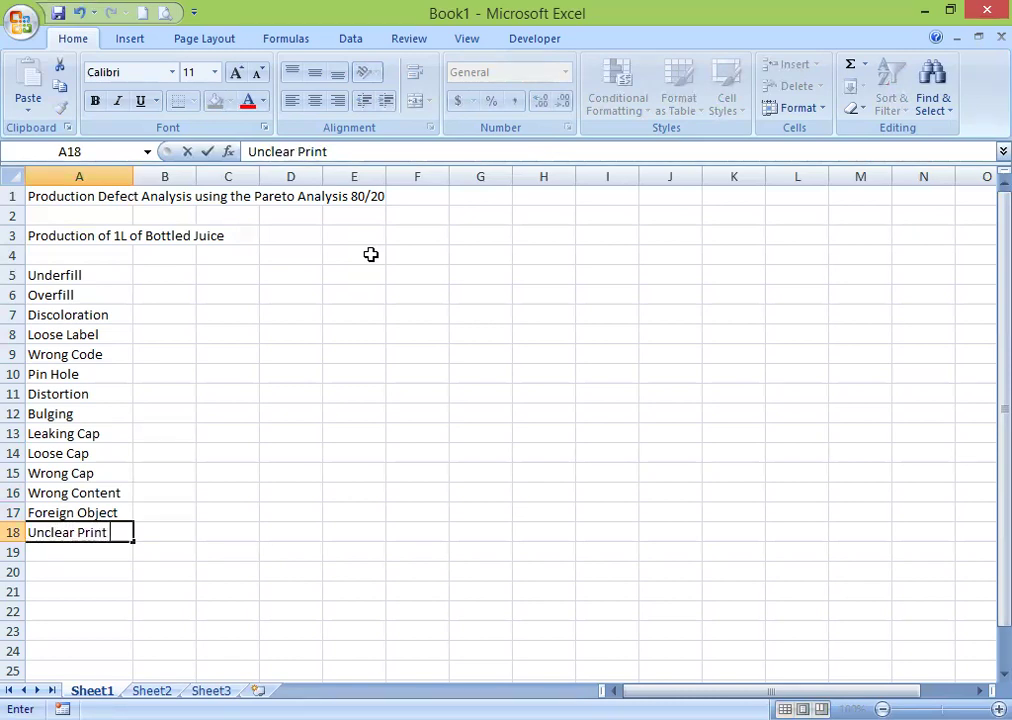
text(Code)
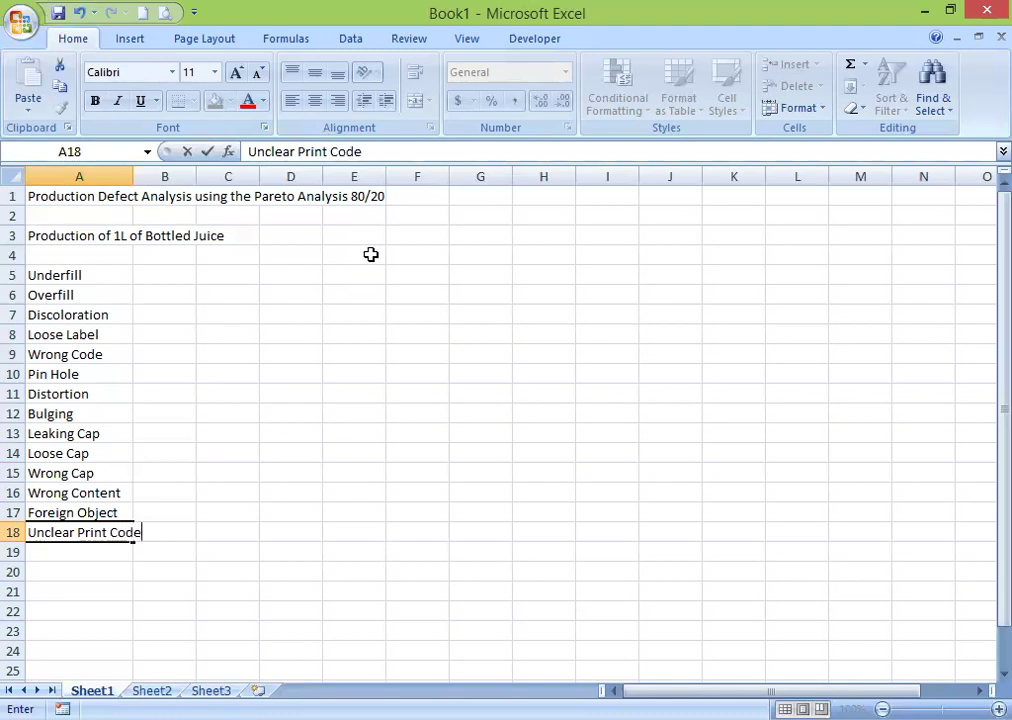
key(Return)
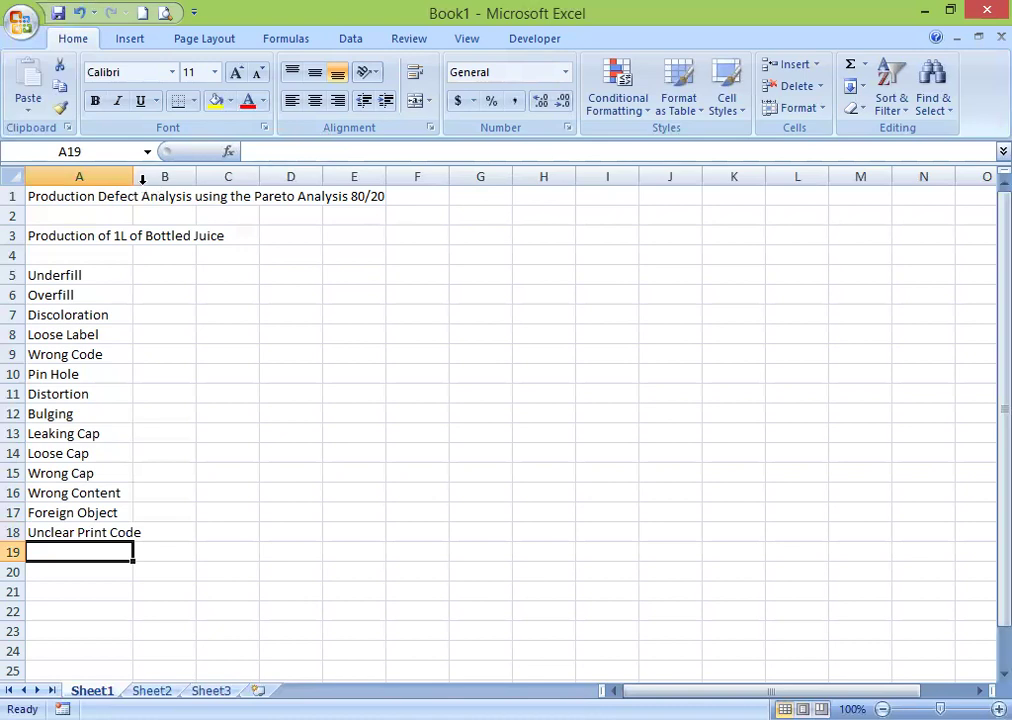
drag(134, 179, 154, 180)
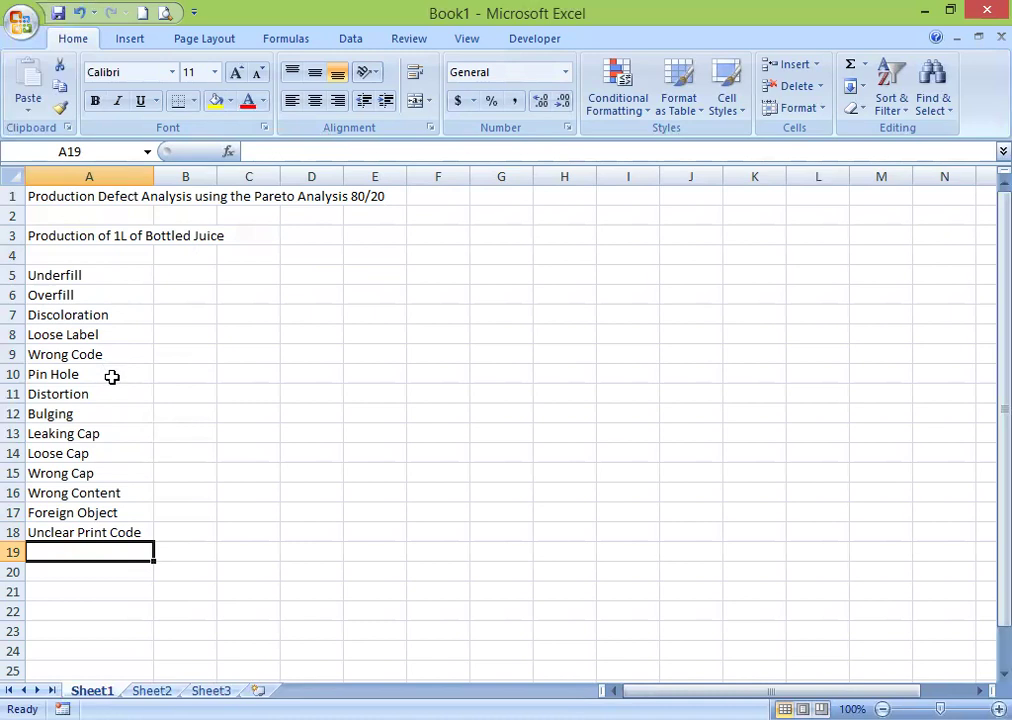
- Insert a blank row above the defect list and enter the header "Product Defects" in cell A5
right_click(15, 255)
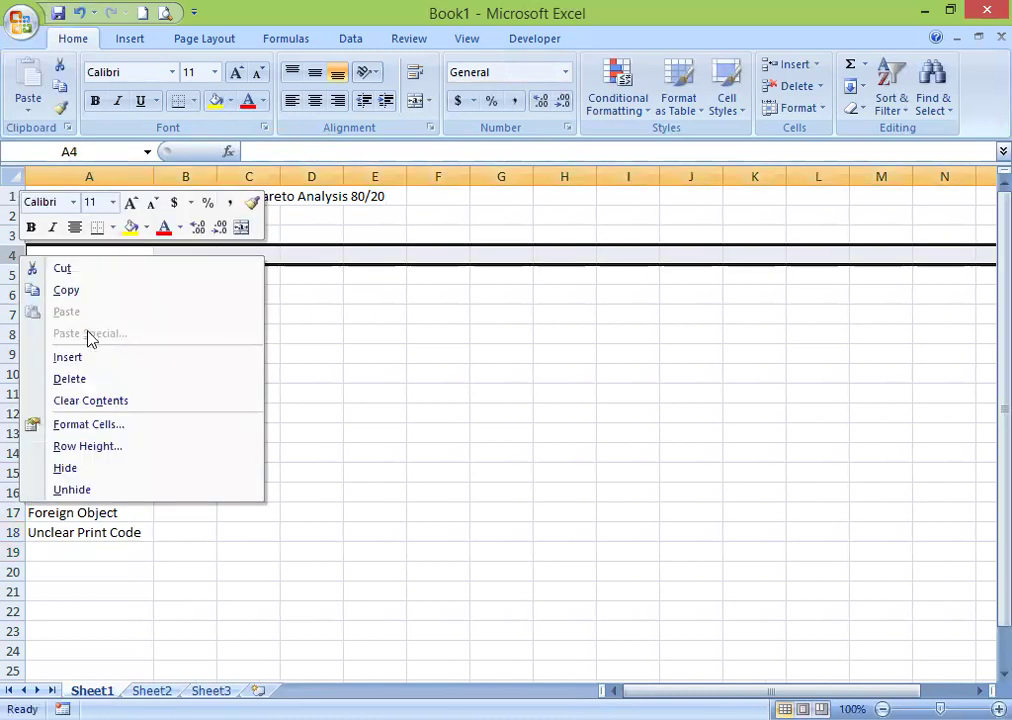
click(97, 368)
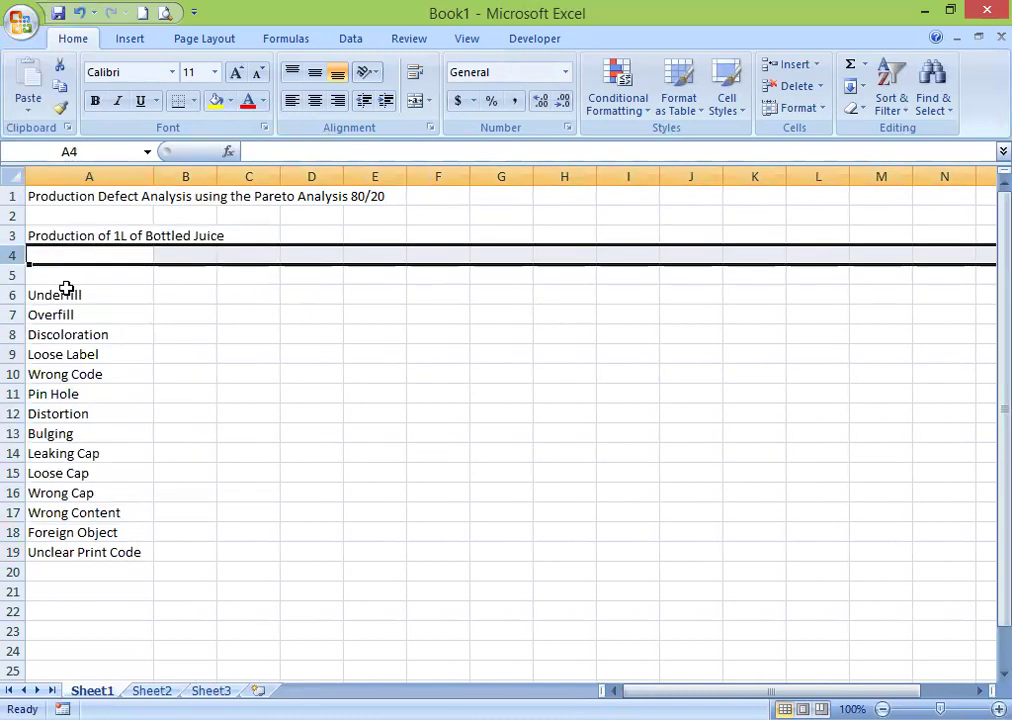
click(65, 281)
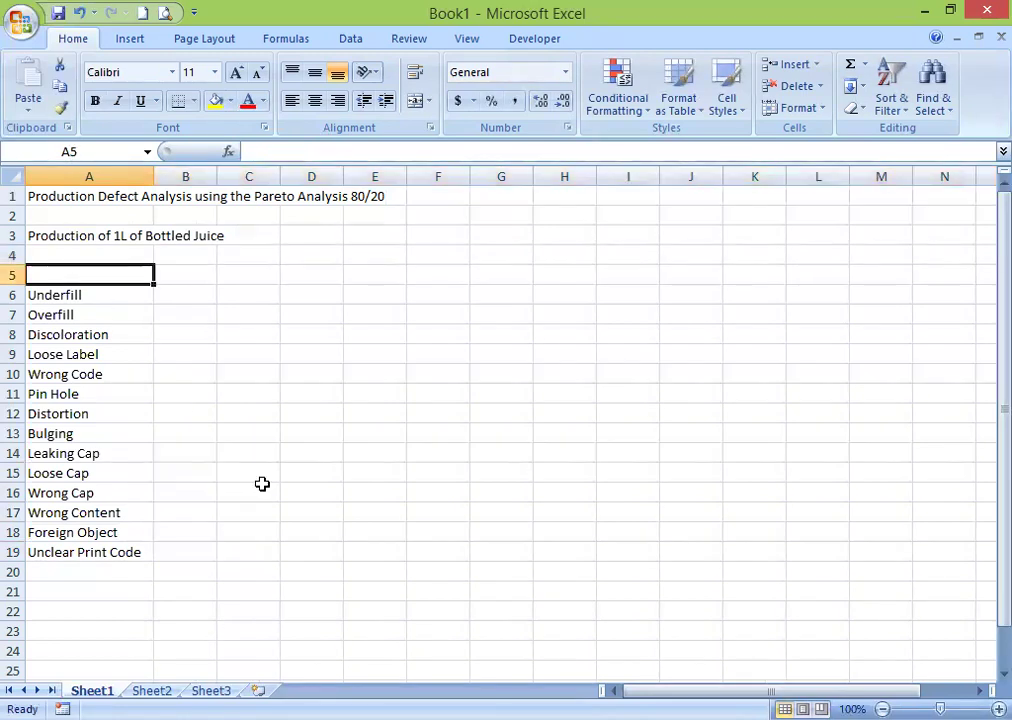
text(Product )
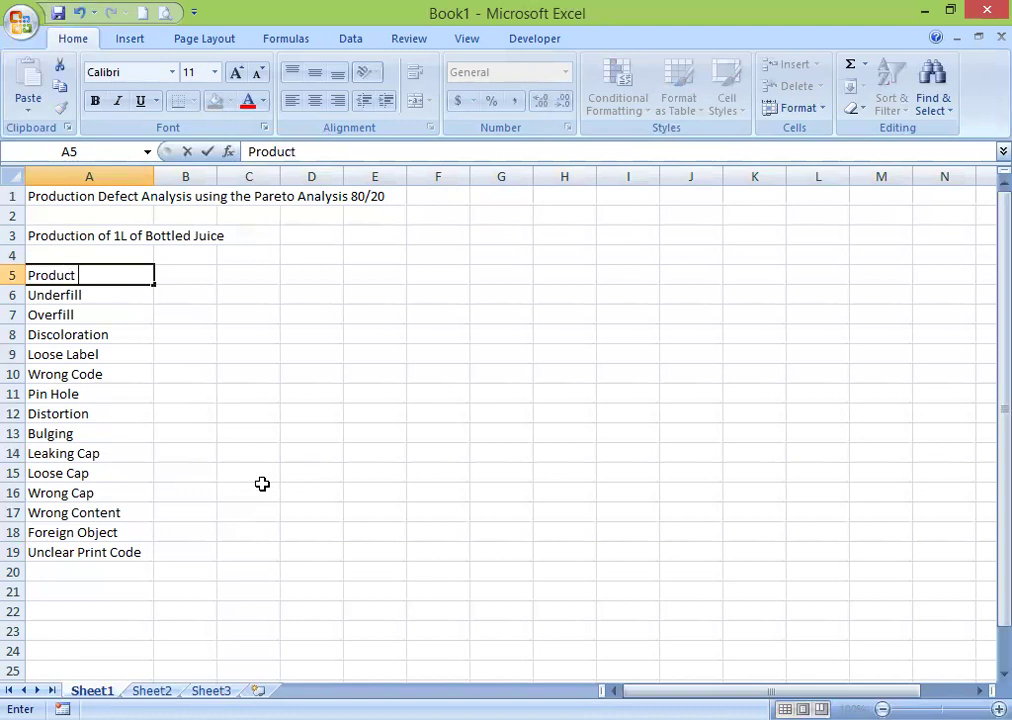
text(Defects)
key(Tab)
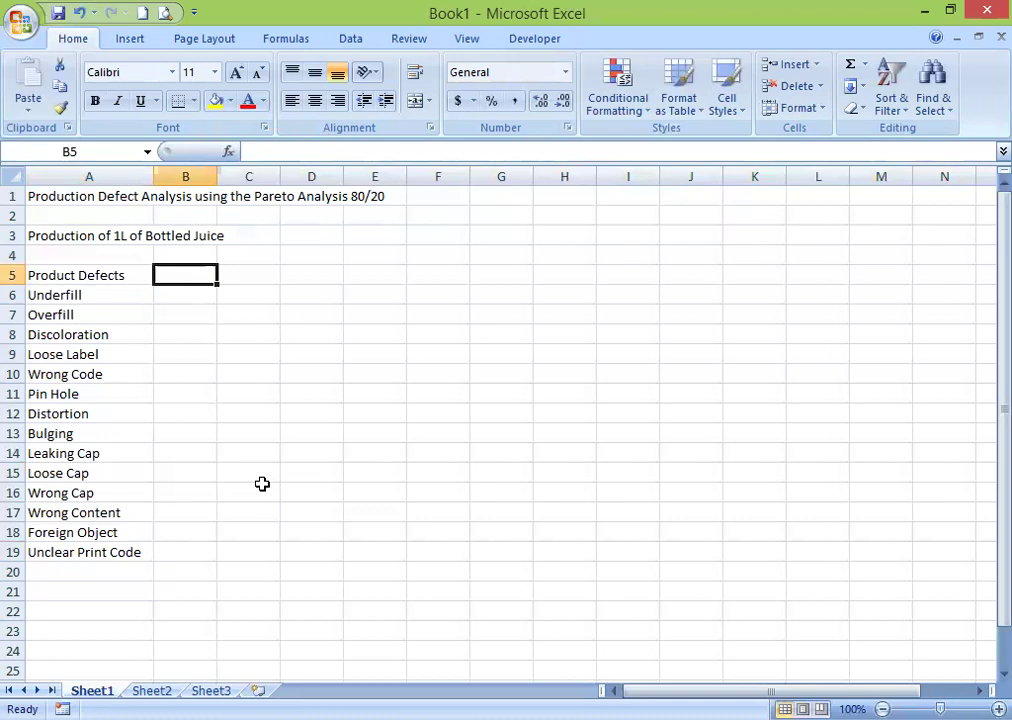
- Enter the header "No. of Defects" in cell B5 and widen column B to fit it
text(No. )
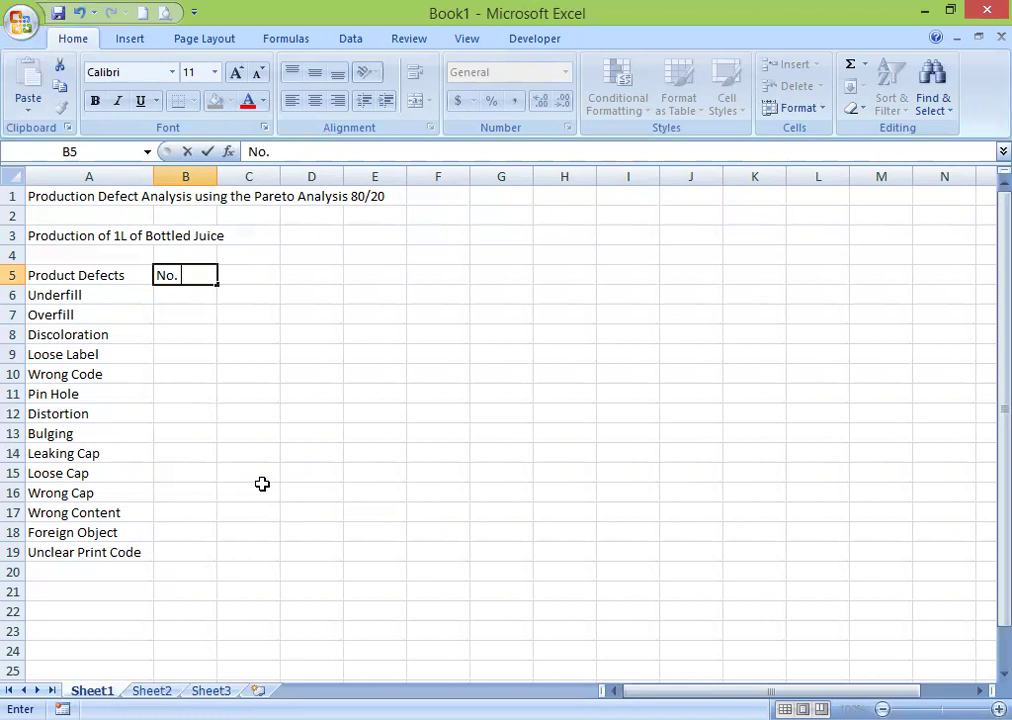
text(of Defects)
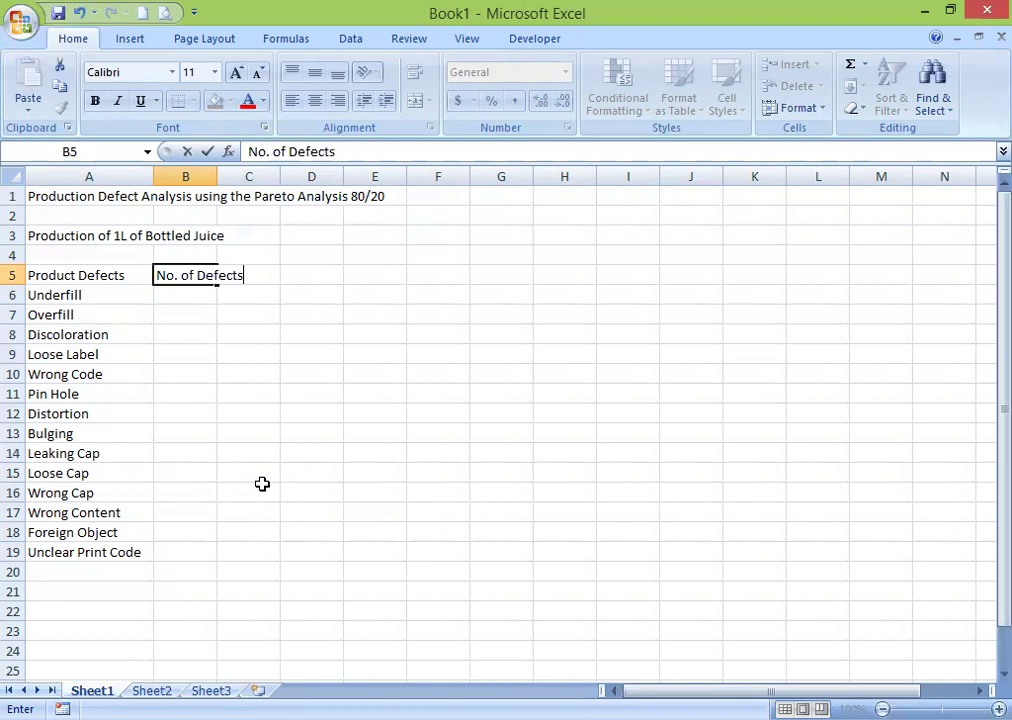
key(Return)
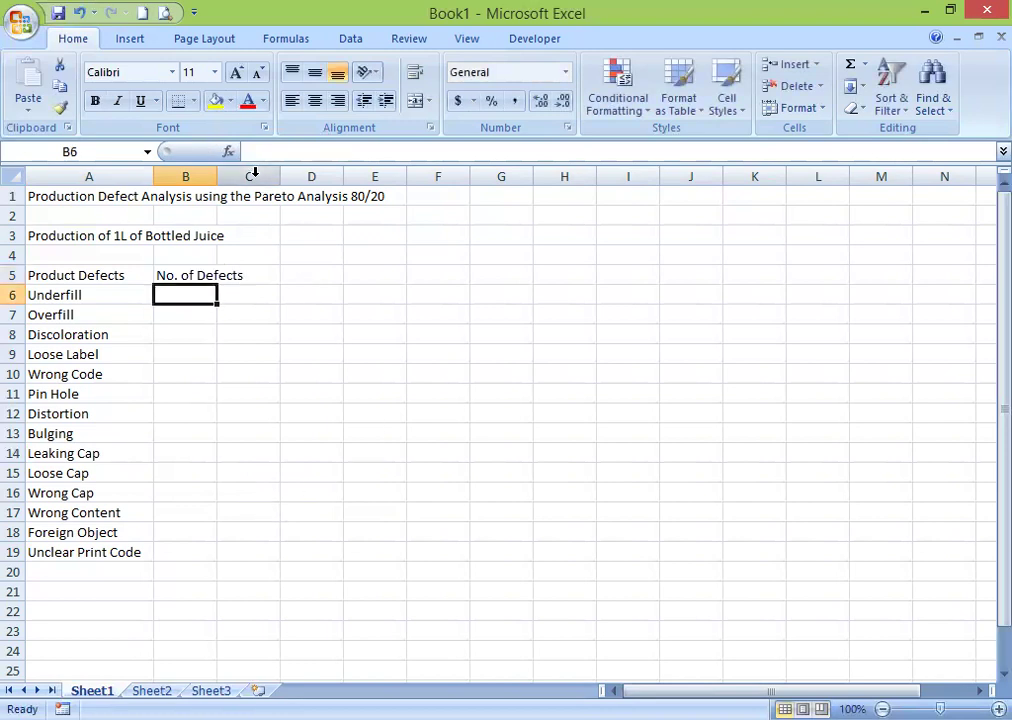
drag(218, 176, 251, 180)
- Enter =RANDBETWEEN(20,1000) in cell B6 and fill the formula down to B19
click(183, 317)
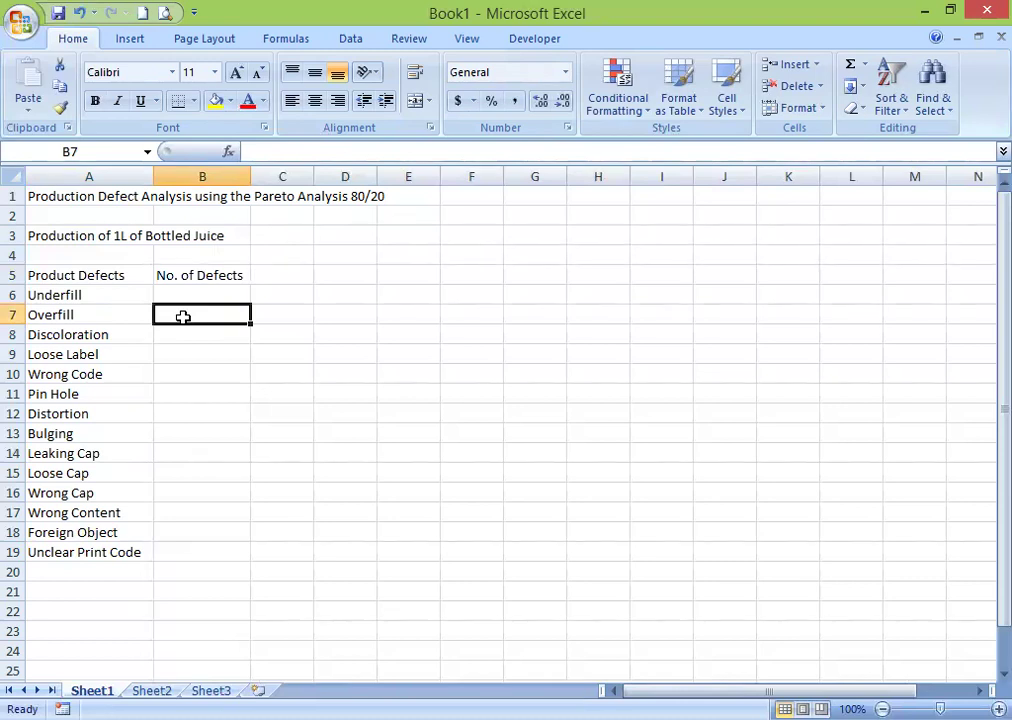
key(Up)
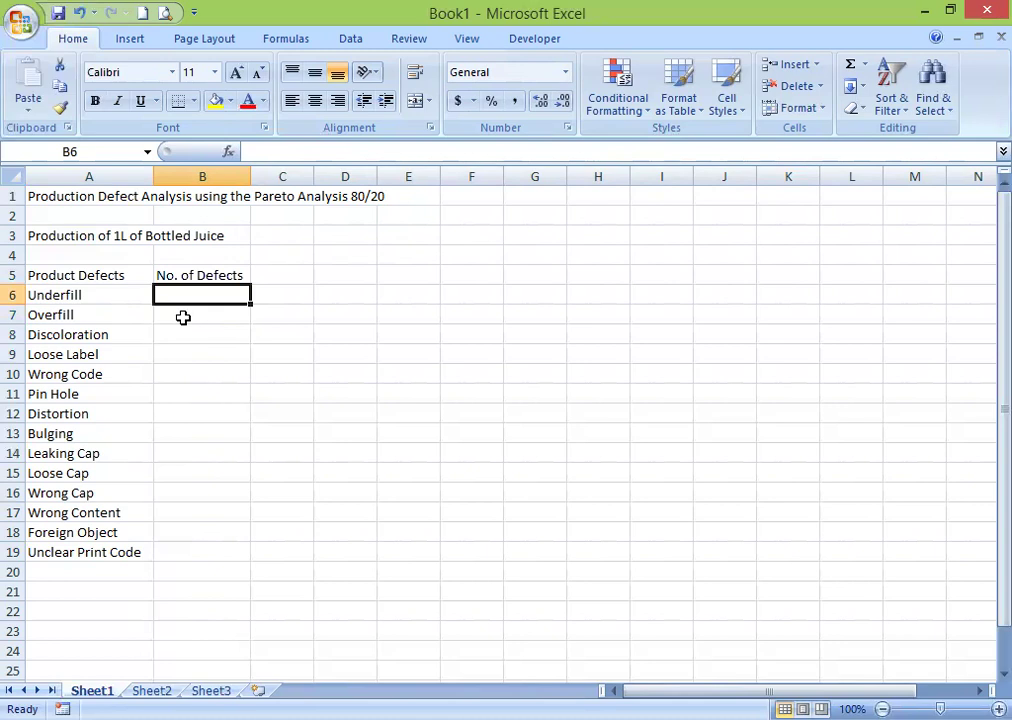
text(=)
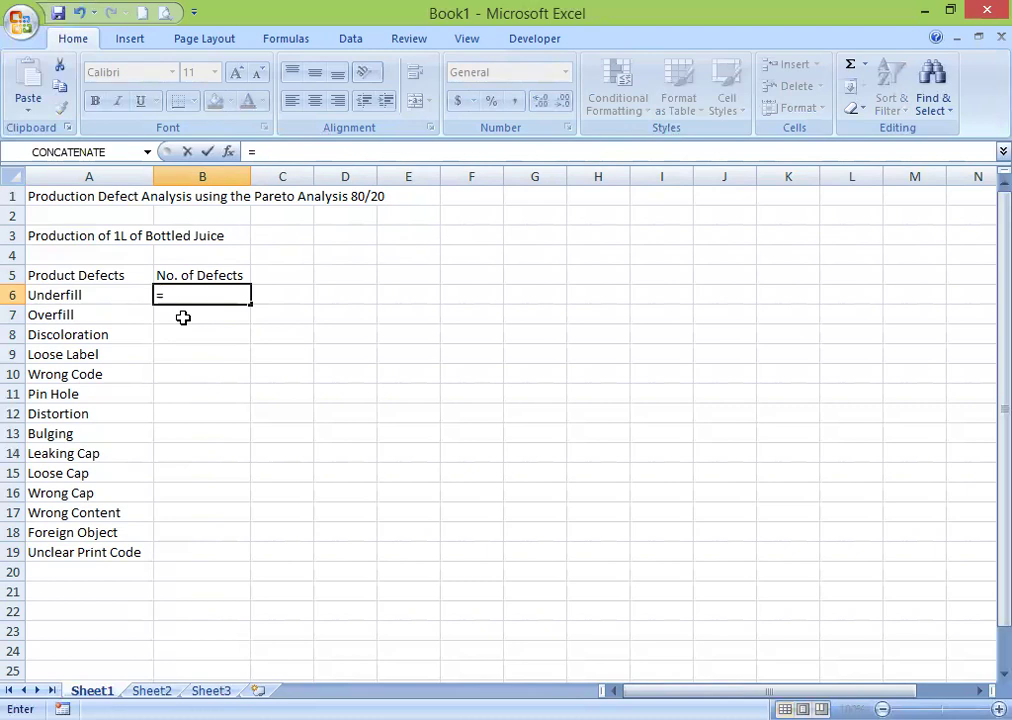
text(r)
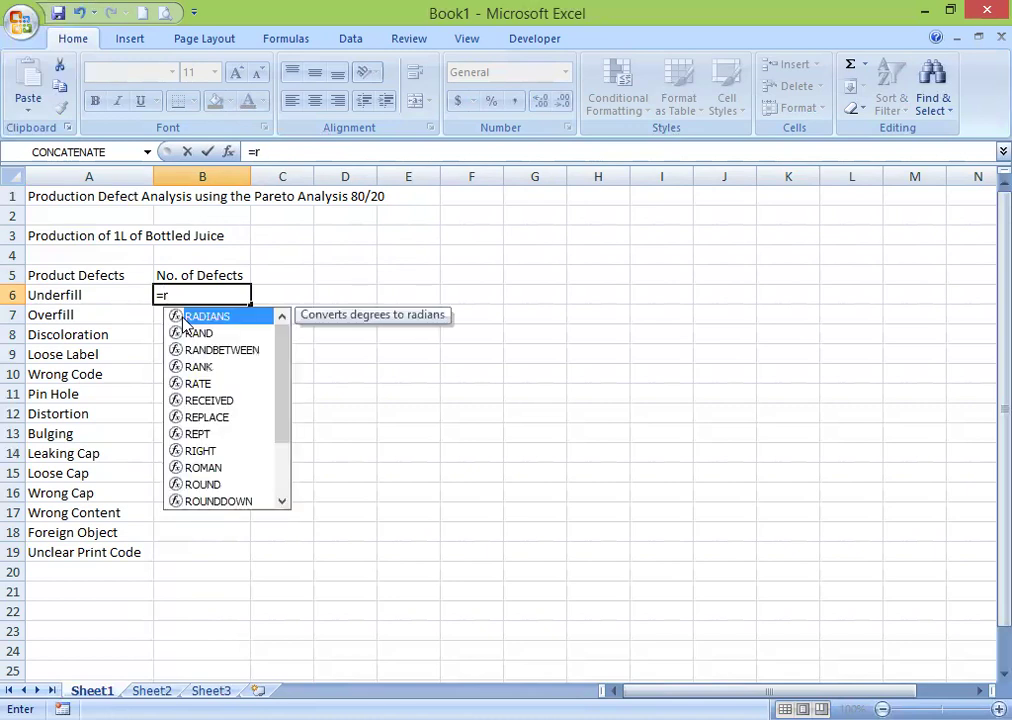
text(and)
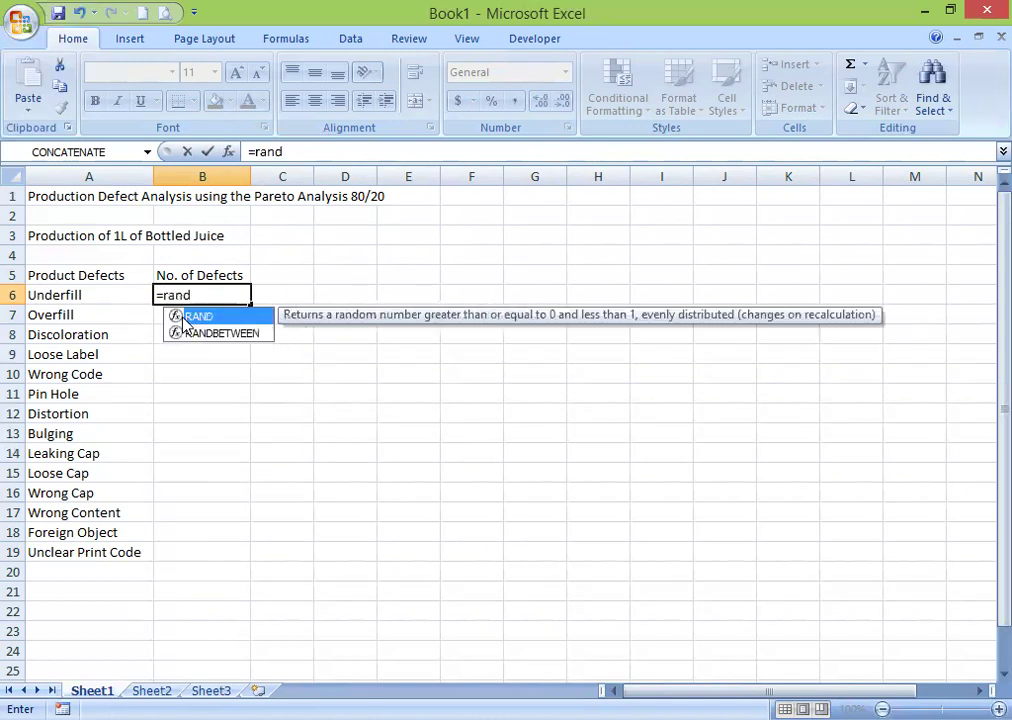
double_click(236, 333)
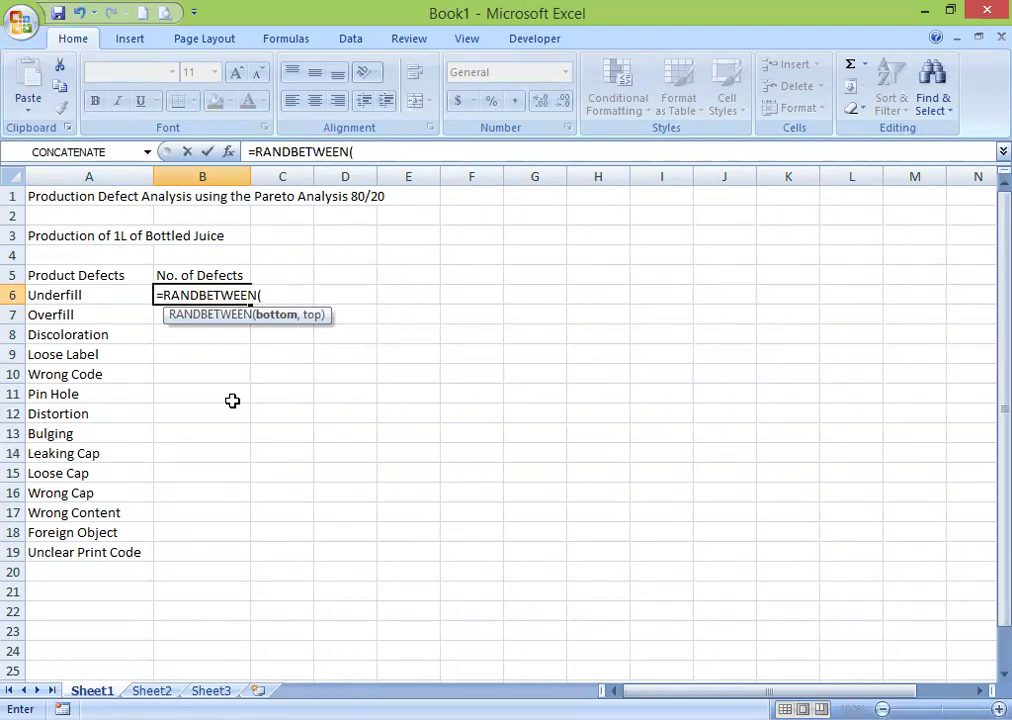
text(20,)
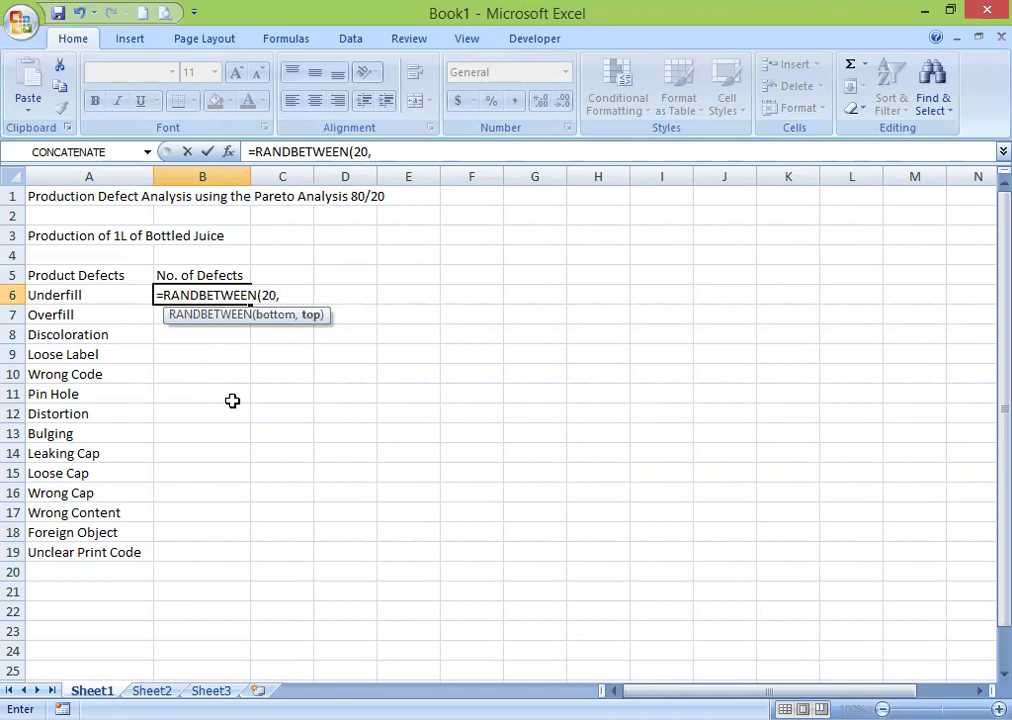
text(1000))
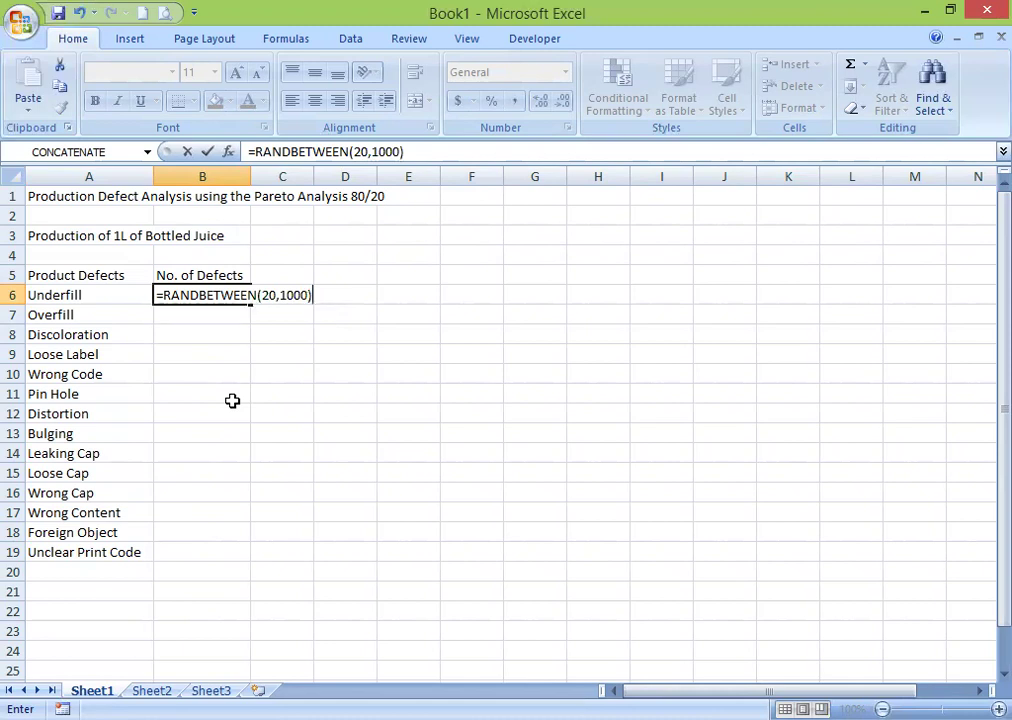
key(Return)
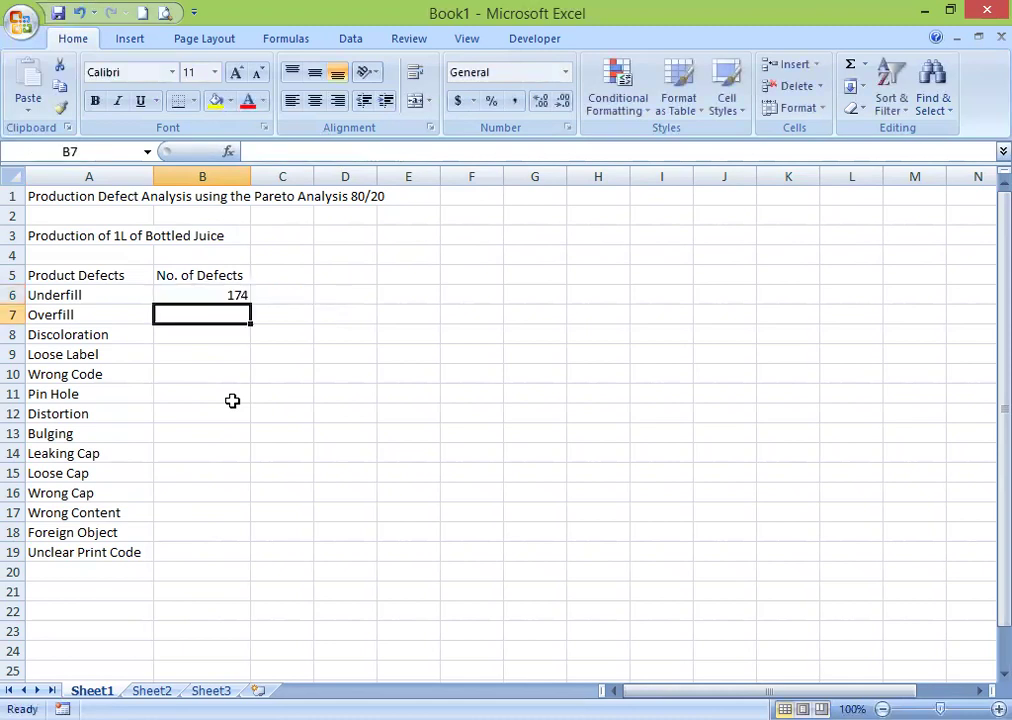
key(Up)
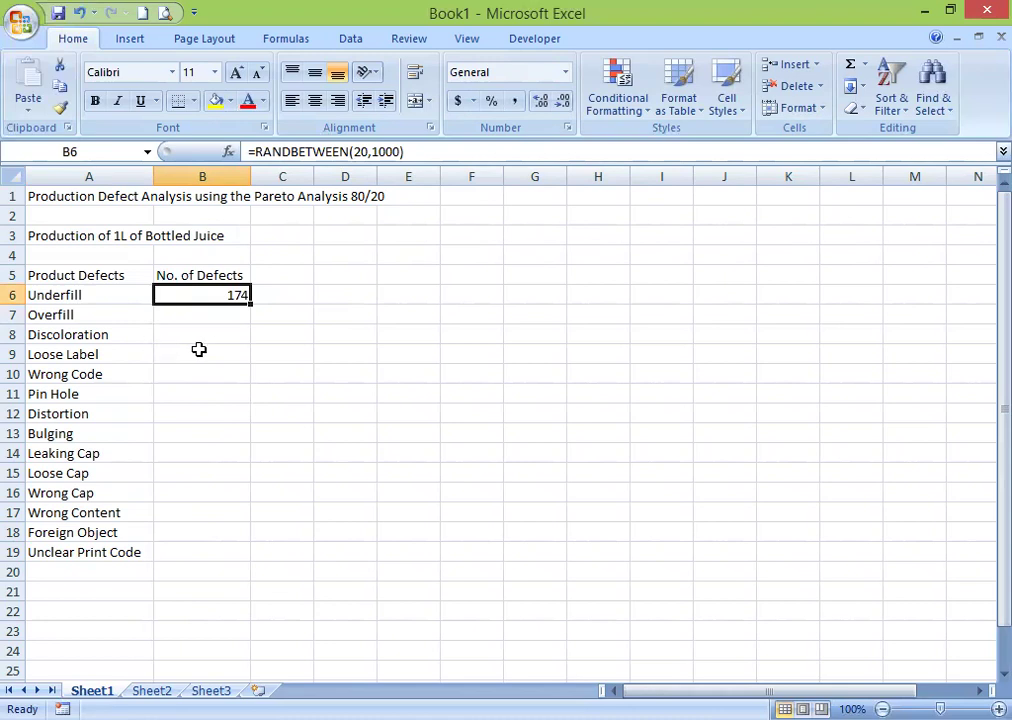
double_click(249, 302)
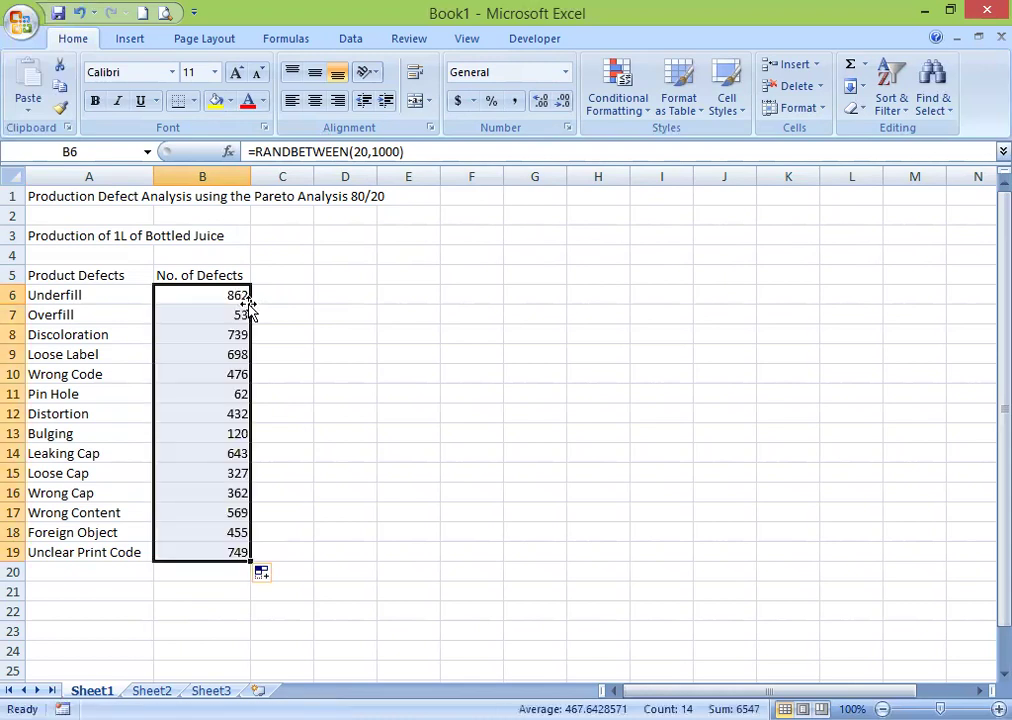
- Examine the formulas behind several of the generated defect counts in column B
click(221, 433)
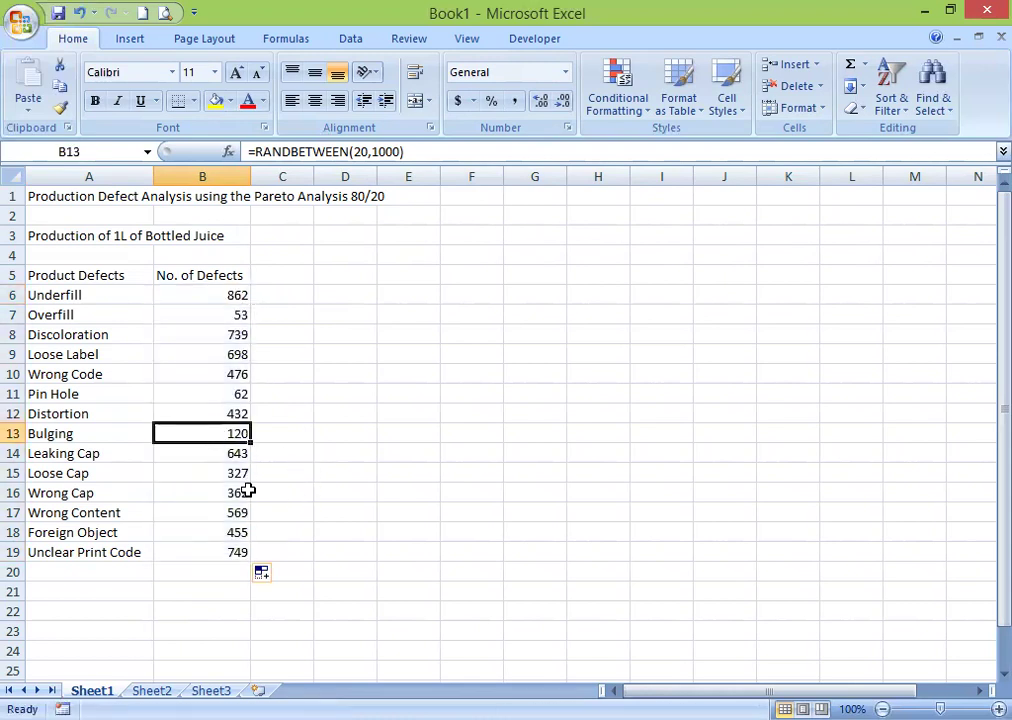
click(215, 290)
click(226, 355)
click(218, 415)
click(224, 493)
click(216, 414)
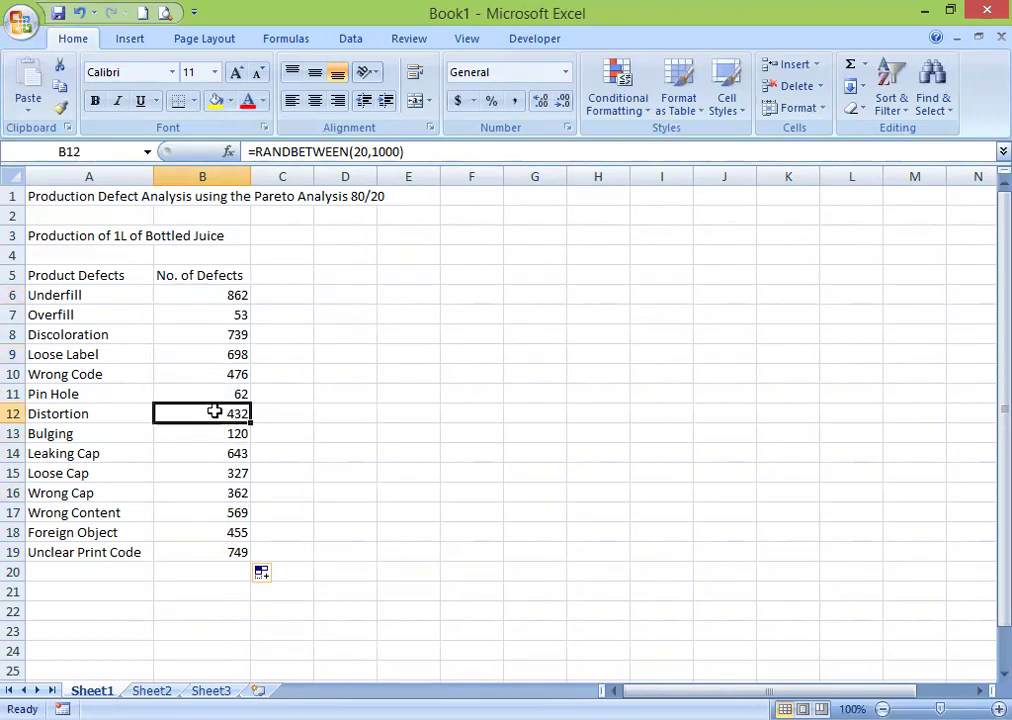
click(206, 367)
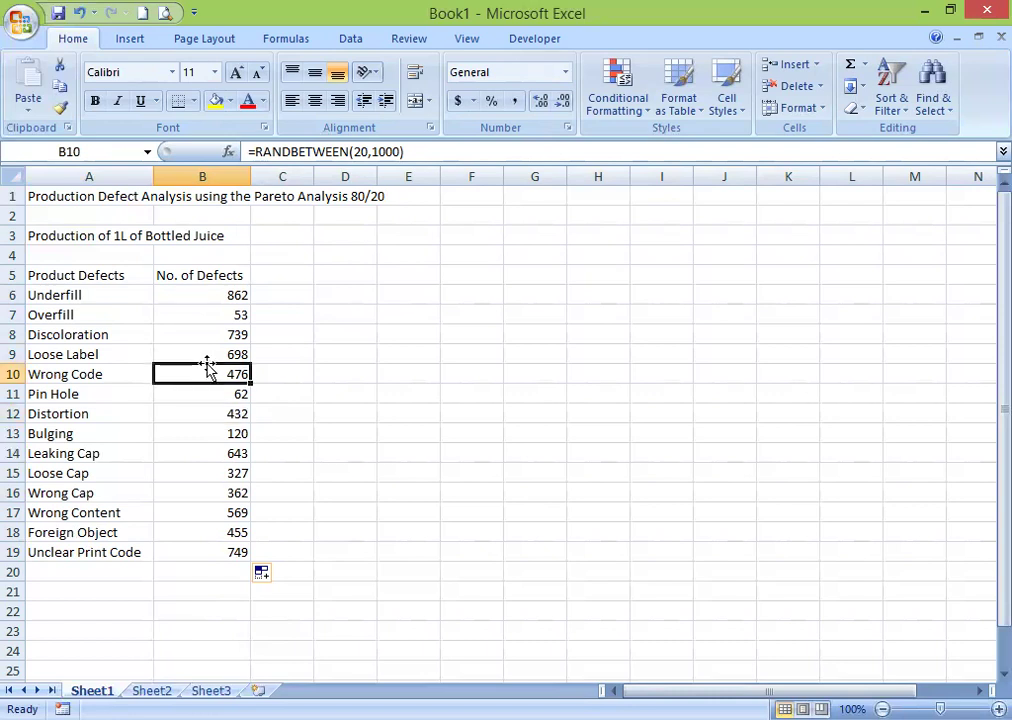
click(210, 353)
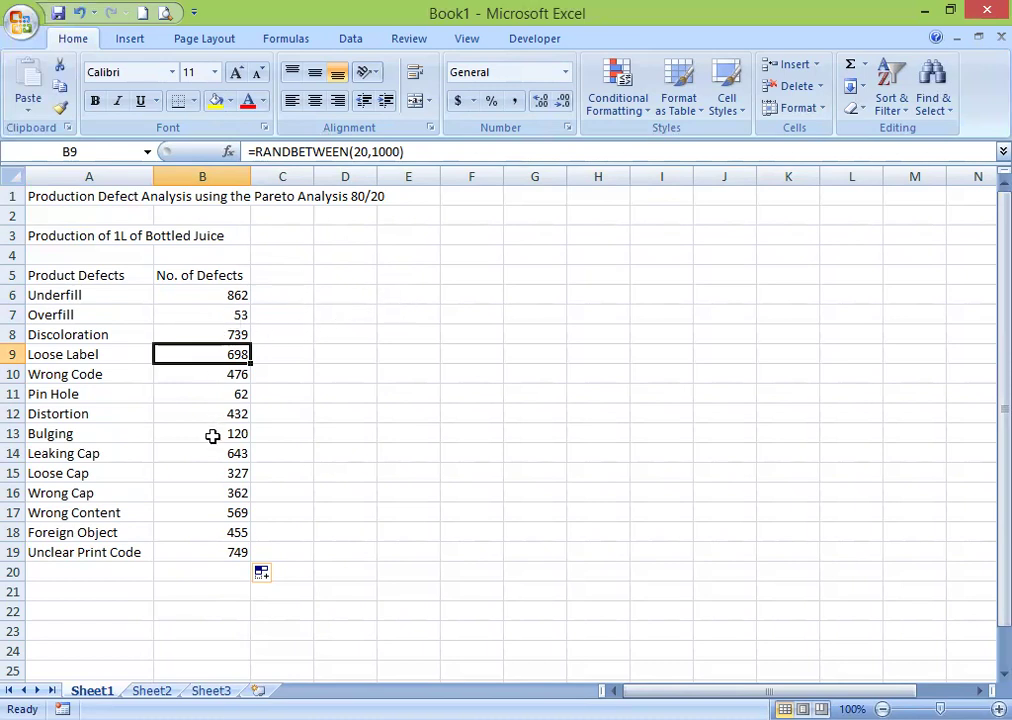
- Replace the random-number formulas in B6:B19 with their static values by copying and pasting values only
drag(219, 295, 234, 550)
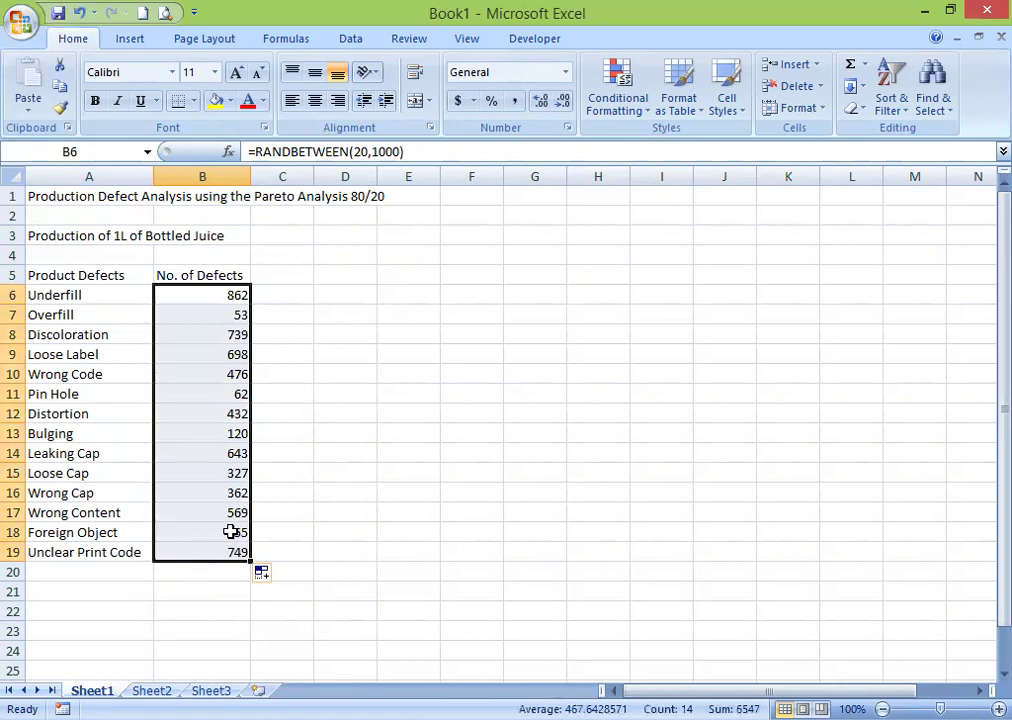
right_click(220, 384)
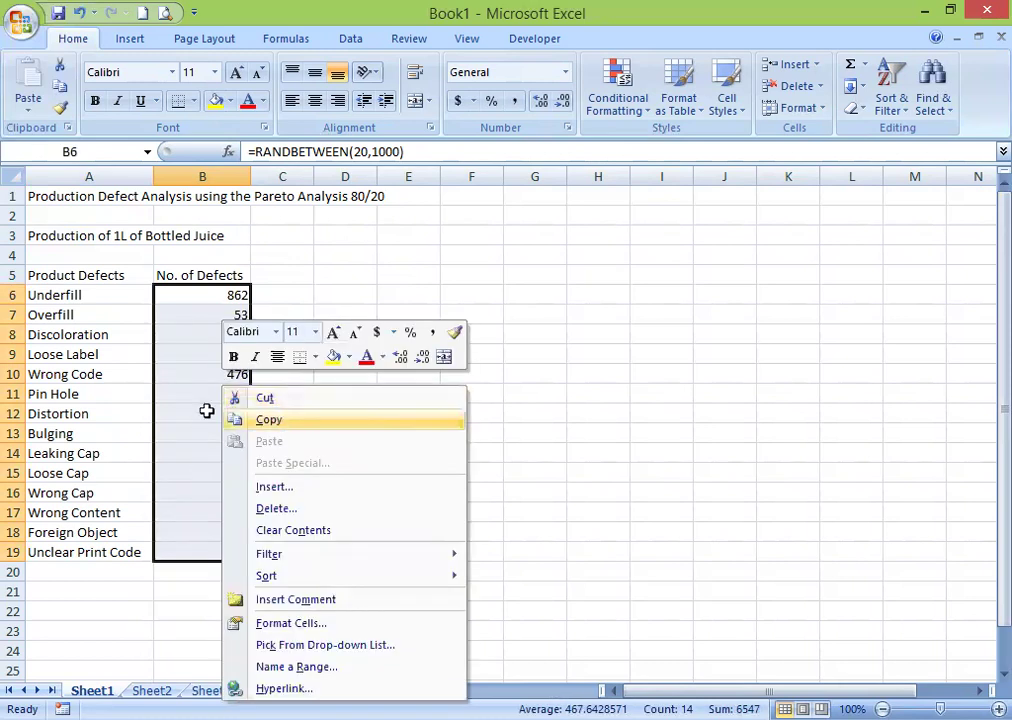
click(236, 418)
right_click(208, 410)
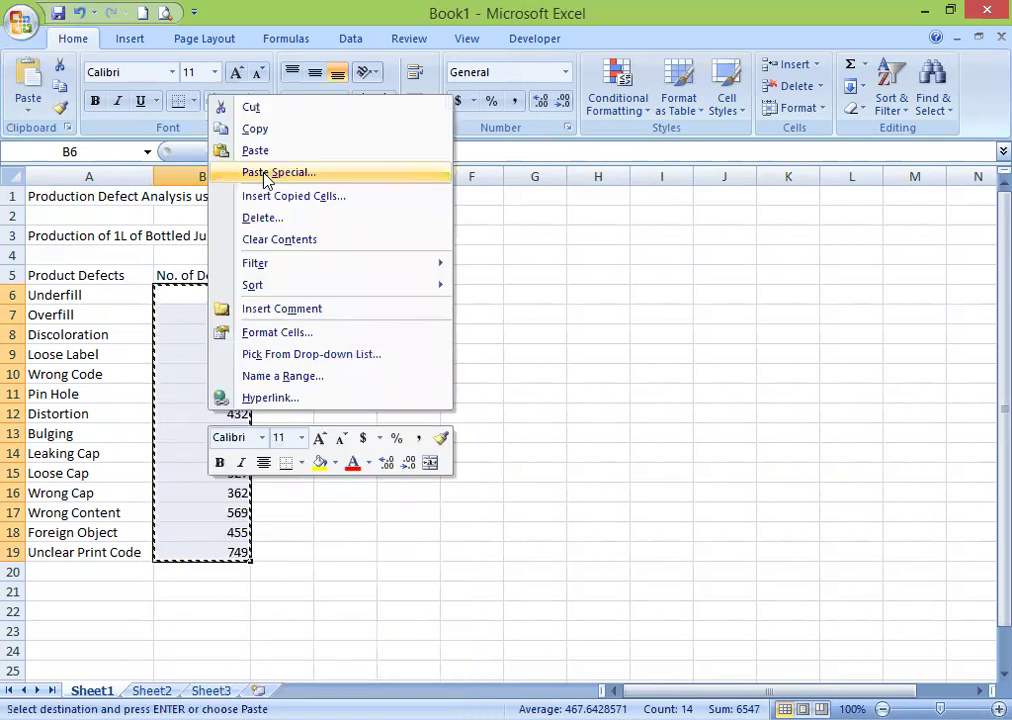
click(265, 174)
click(128, 98)
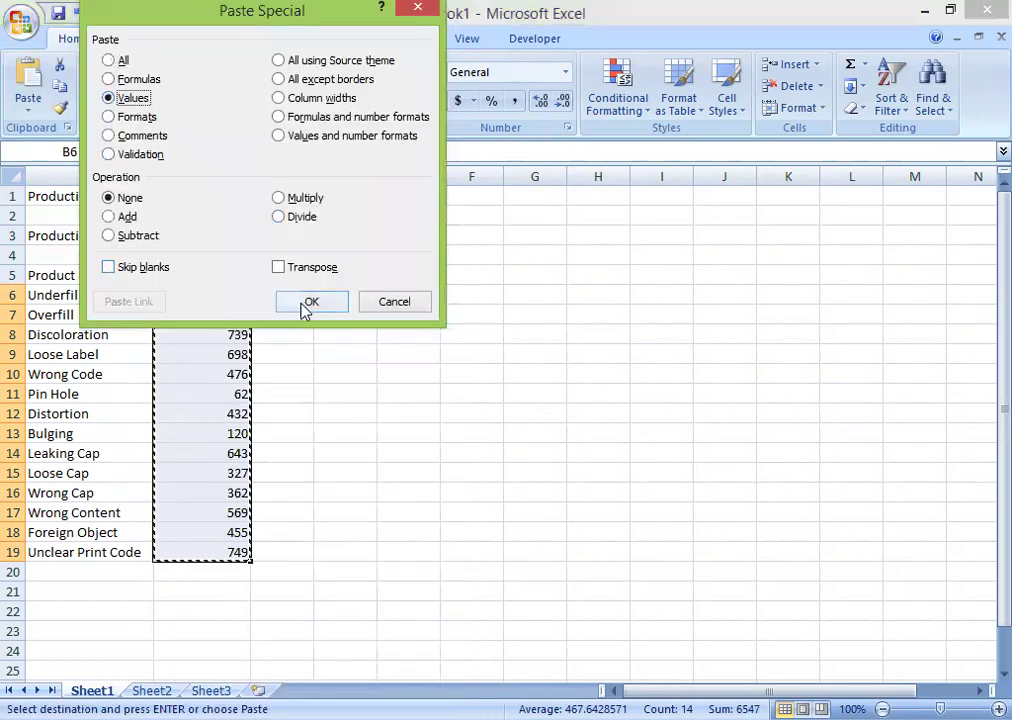
click(305, 302)
- Check the contents of several pasted defect-count cells in column B for remaining formulas
click(206, 393)
click(201, 335)
click(201, 414)
click(210, 474)
click(236, 394)
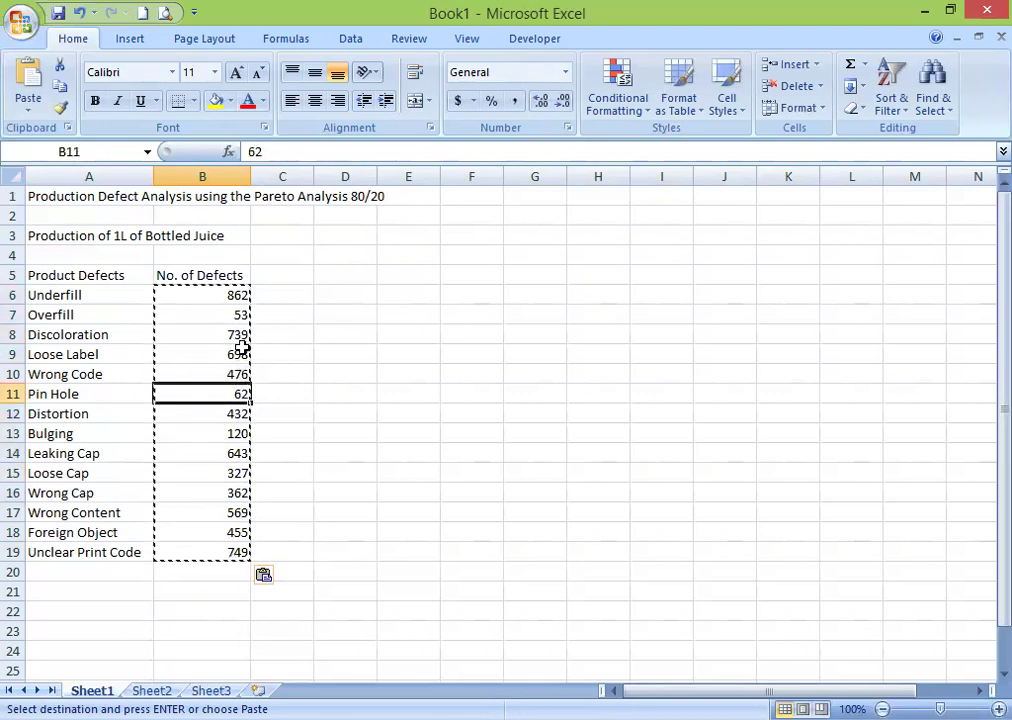
click(235, 316)
click(282, 277)
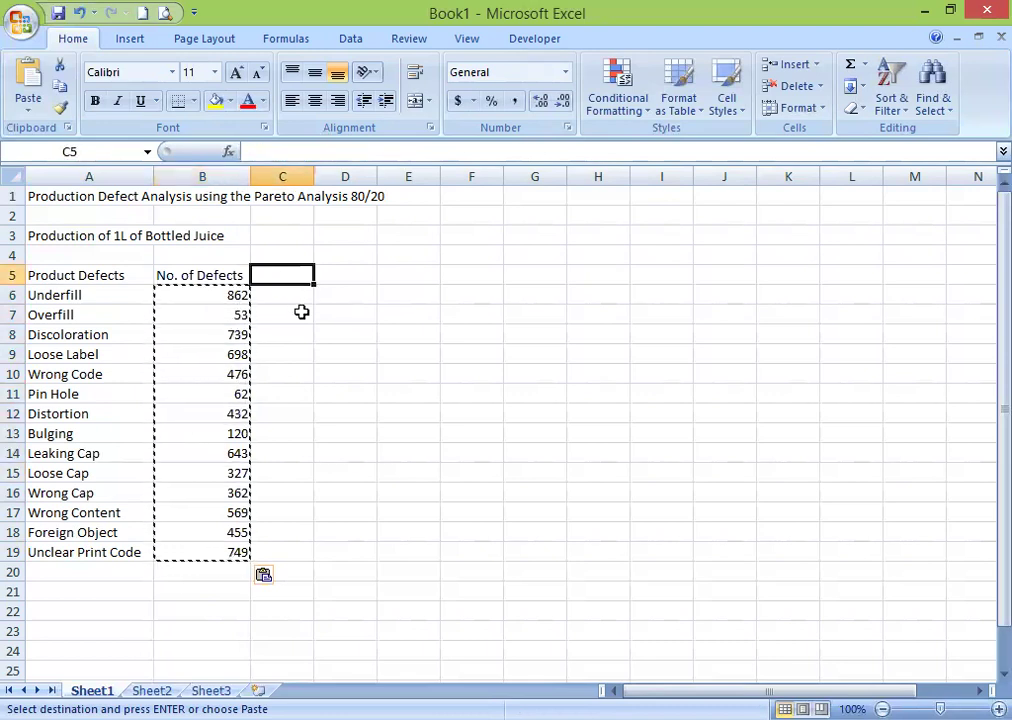
- Sort the defect list by number of defects from largest to smallest and check its first and last counts
right_click(233, 437)
key(Escape)
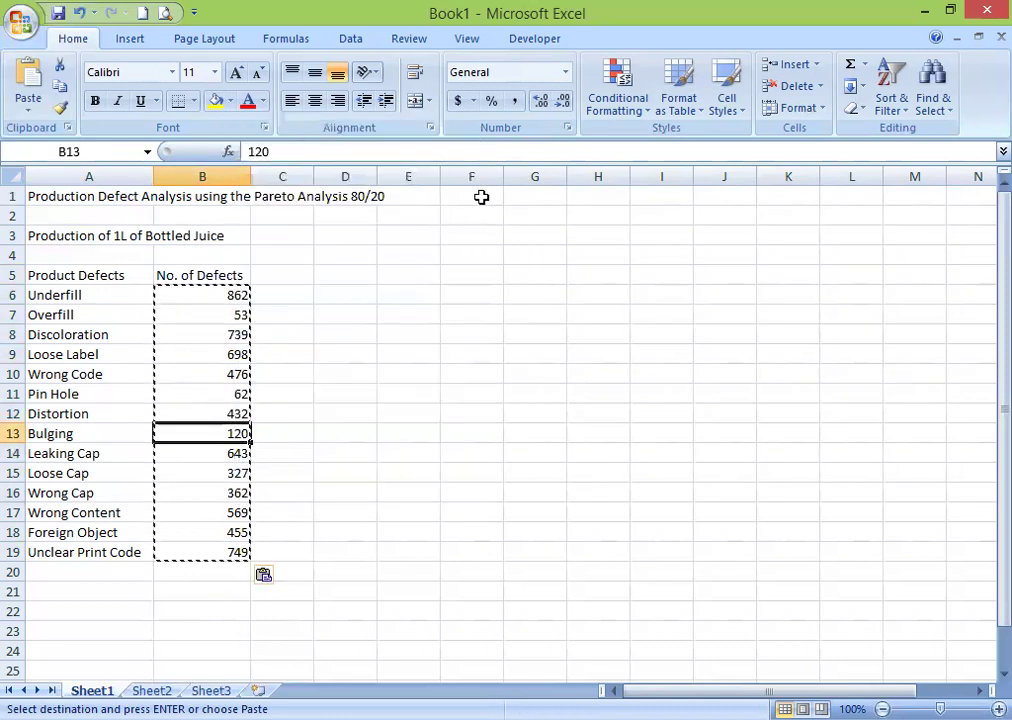
click(886, 100)
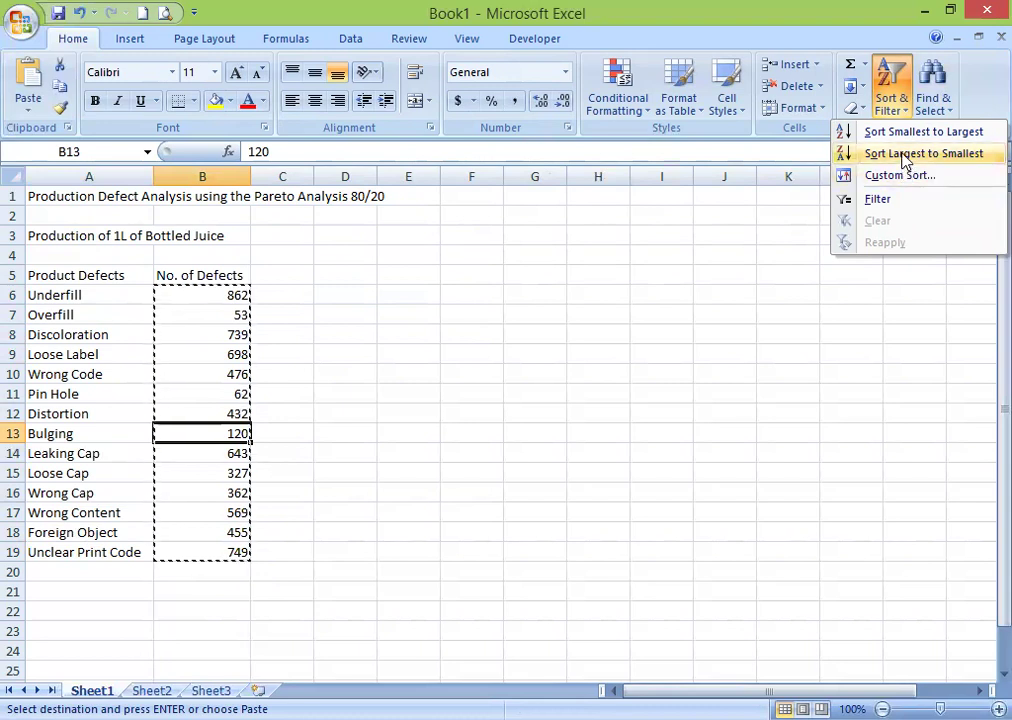
click(905, 155)
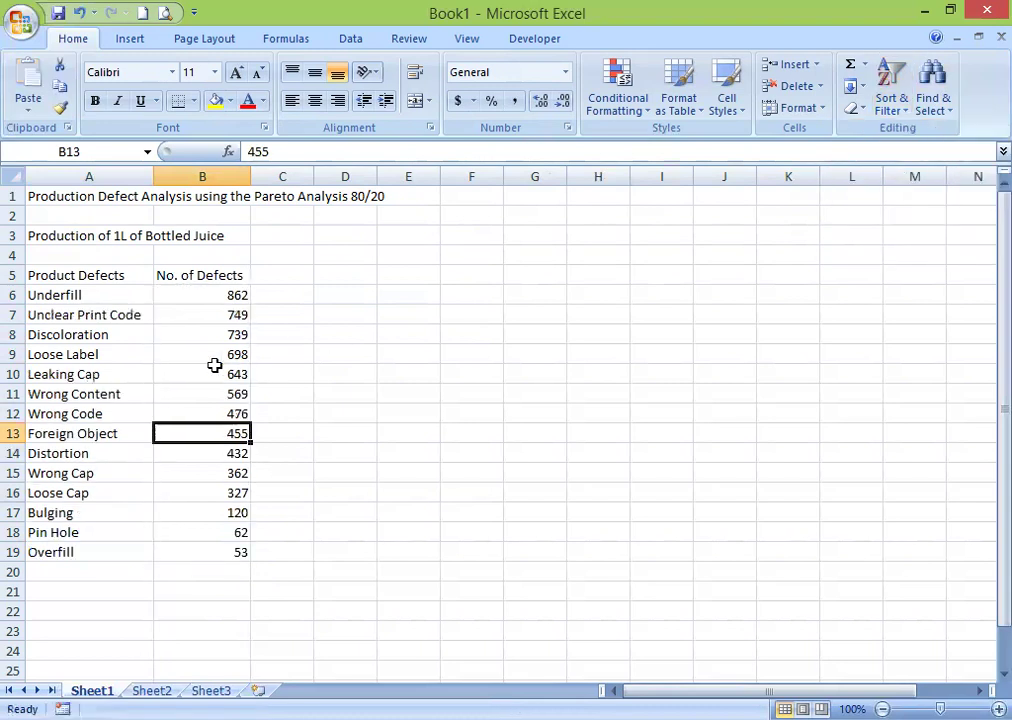
click(215, 298)
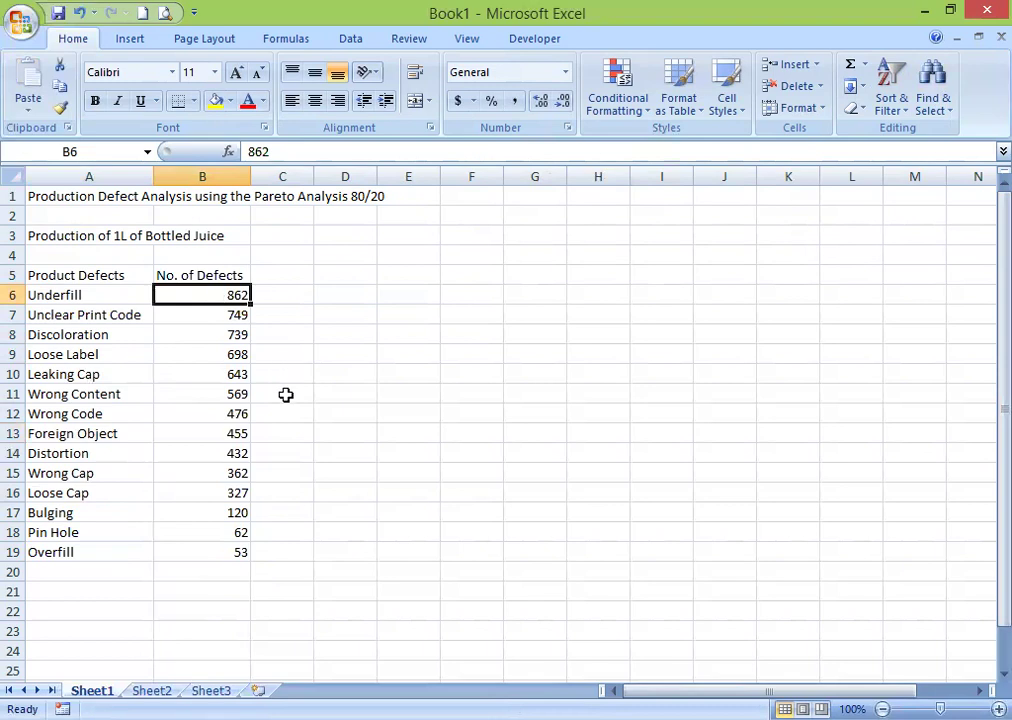
click(229, 554)
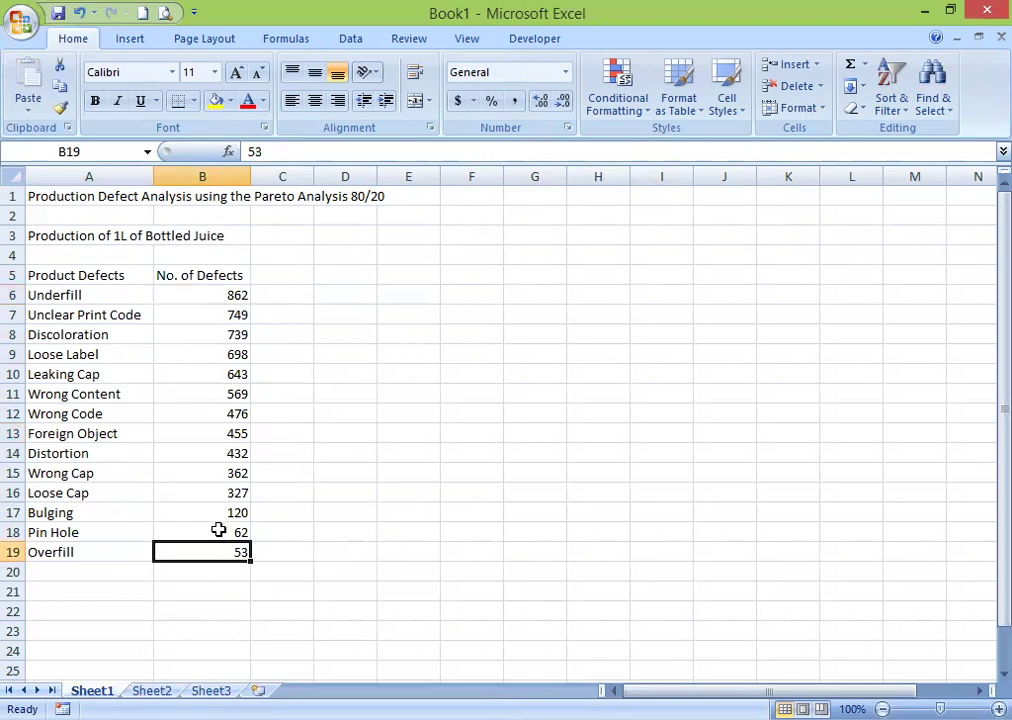
- Enter the header "Cumulative" in cell C5 and widen column C to fit it
click(274, 272)
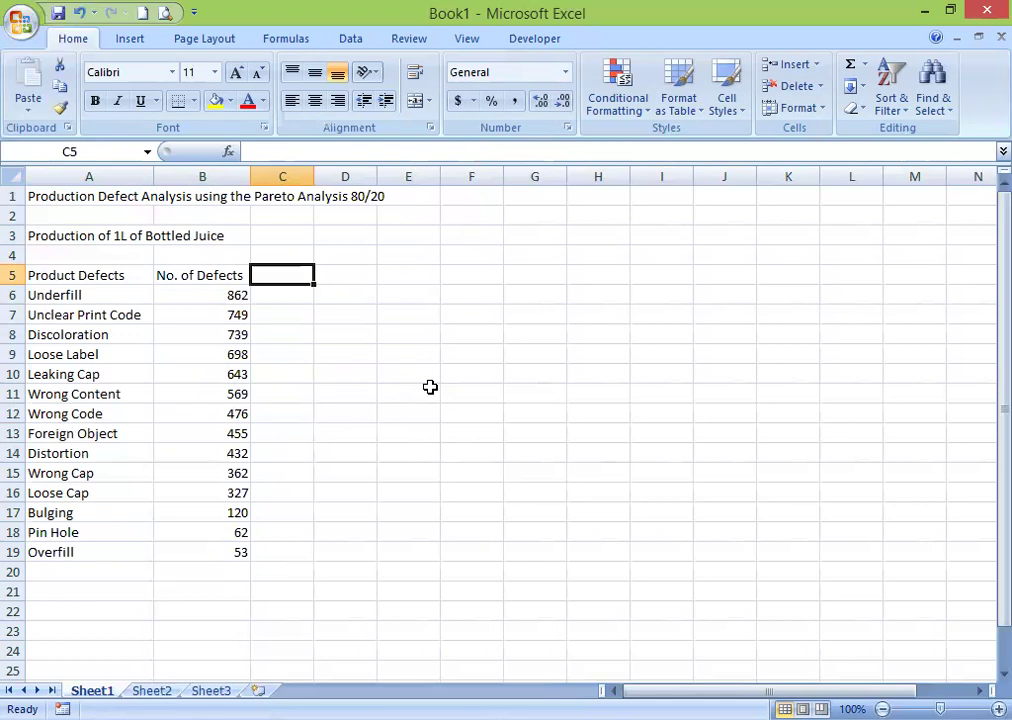
text(Cumul)
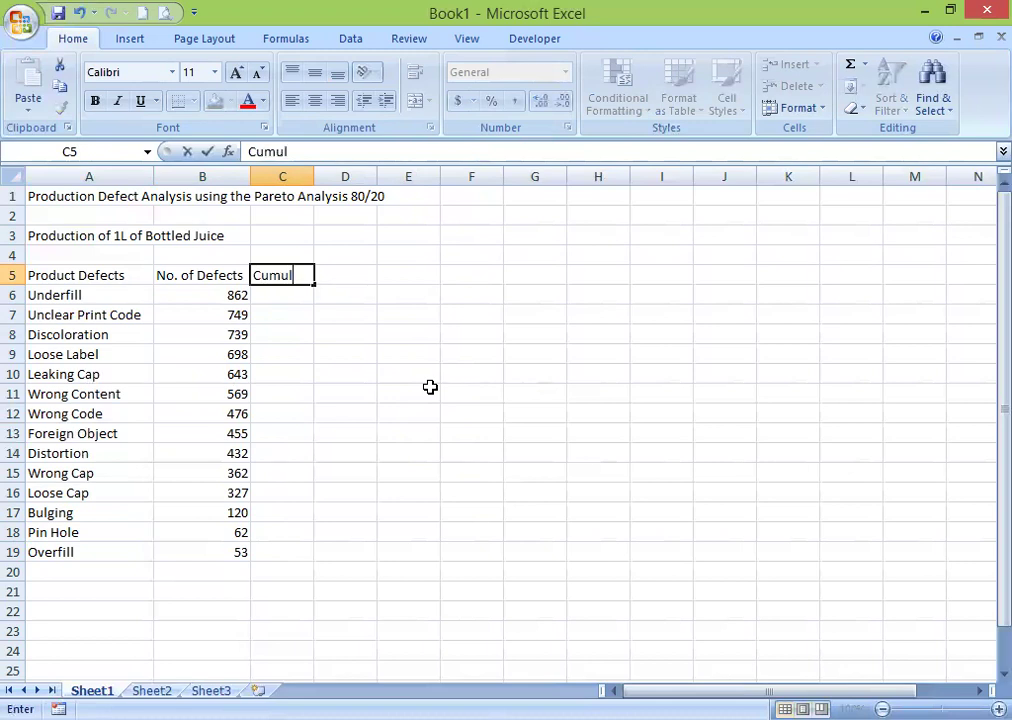
text(ative)
key(Return)
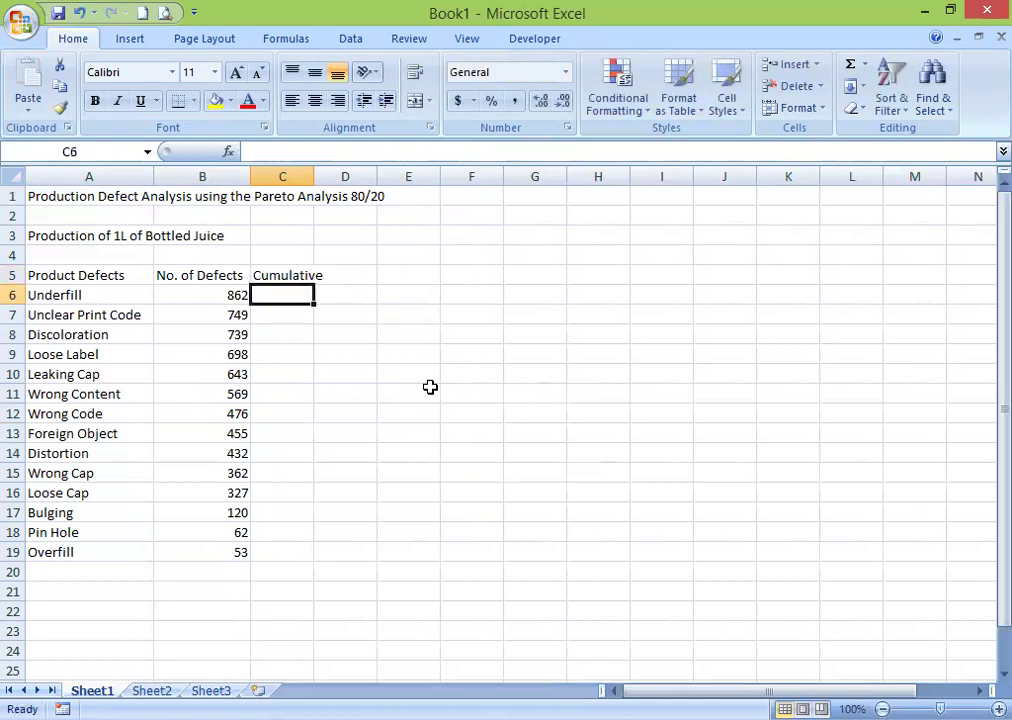
drag(313, 176, 330, 176)
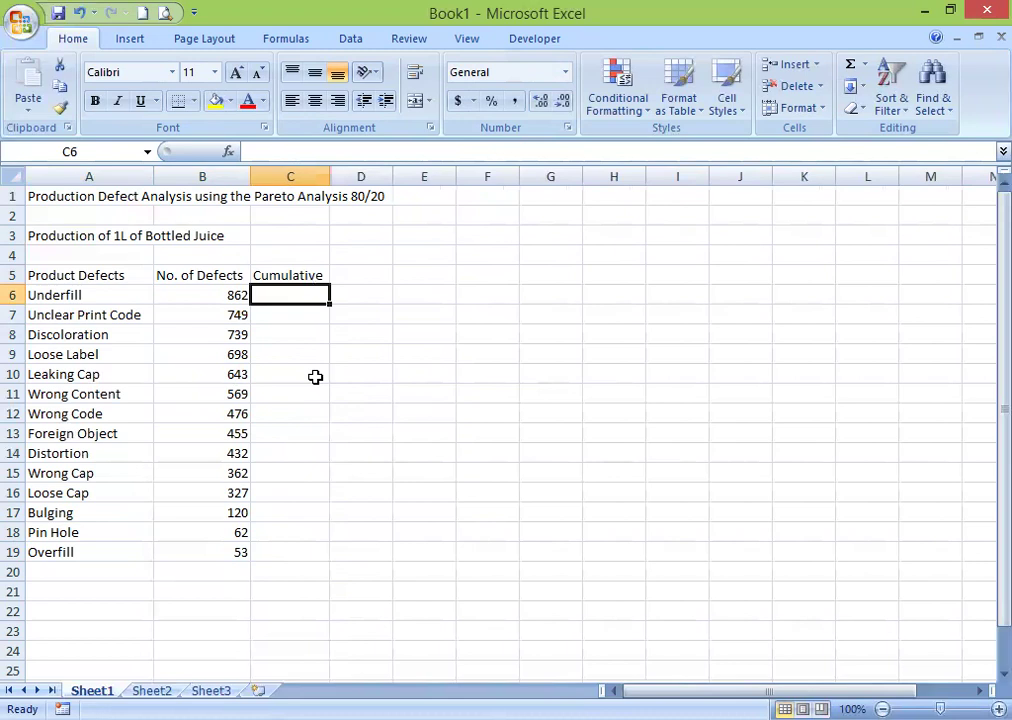
- Enter the formula =B6 in cell C6 as the first cumulative value
text(=)
key(Left)
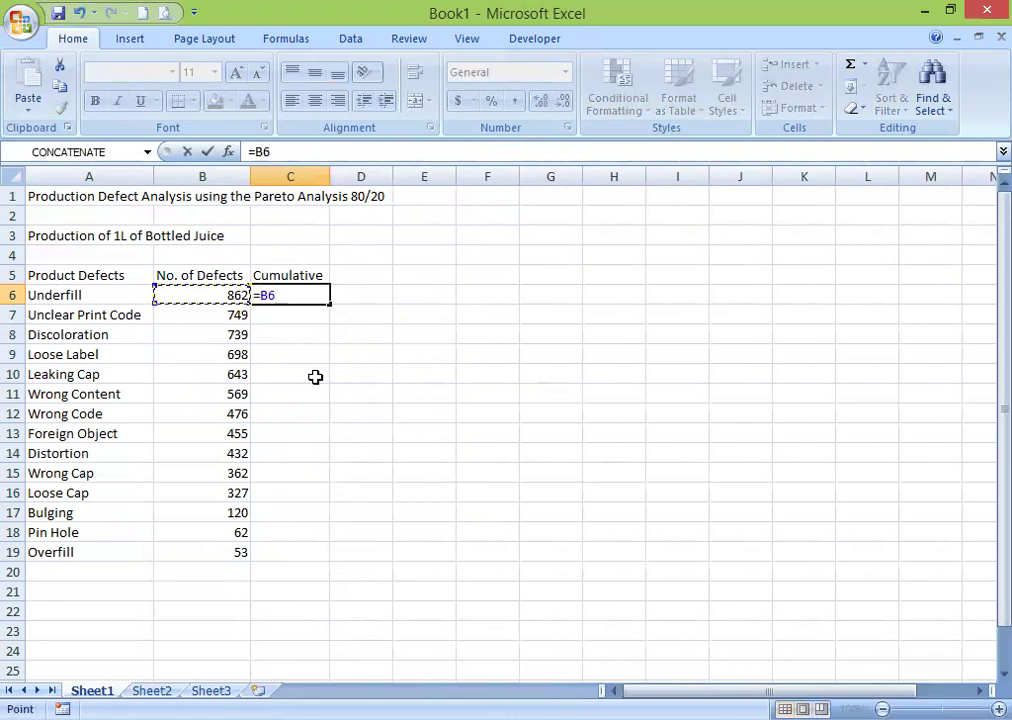
key(Return)
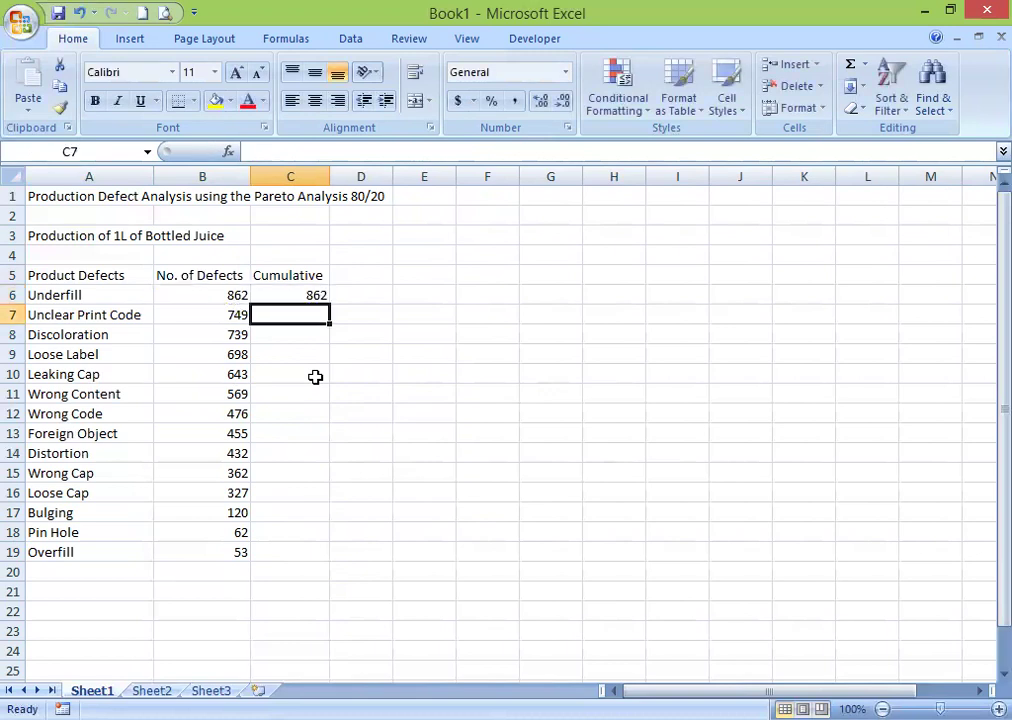
- Enter the running-total formula =C6+B7 in cell C7 of the Cumulative column
key(Up)
key(Down)
text(=)
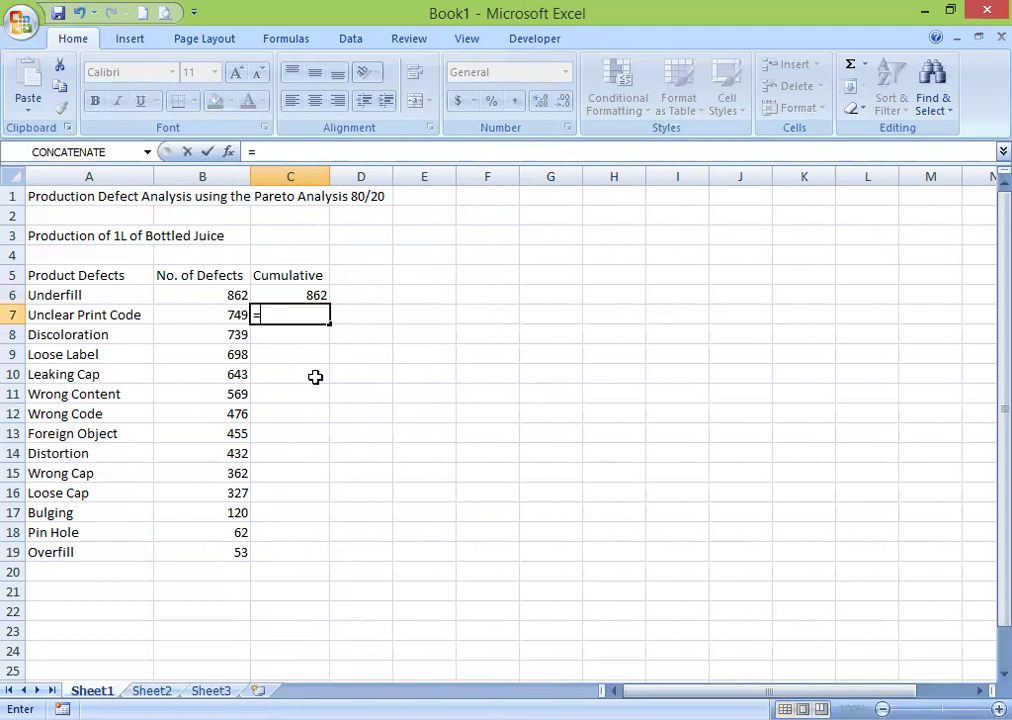
key(Up)
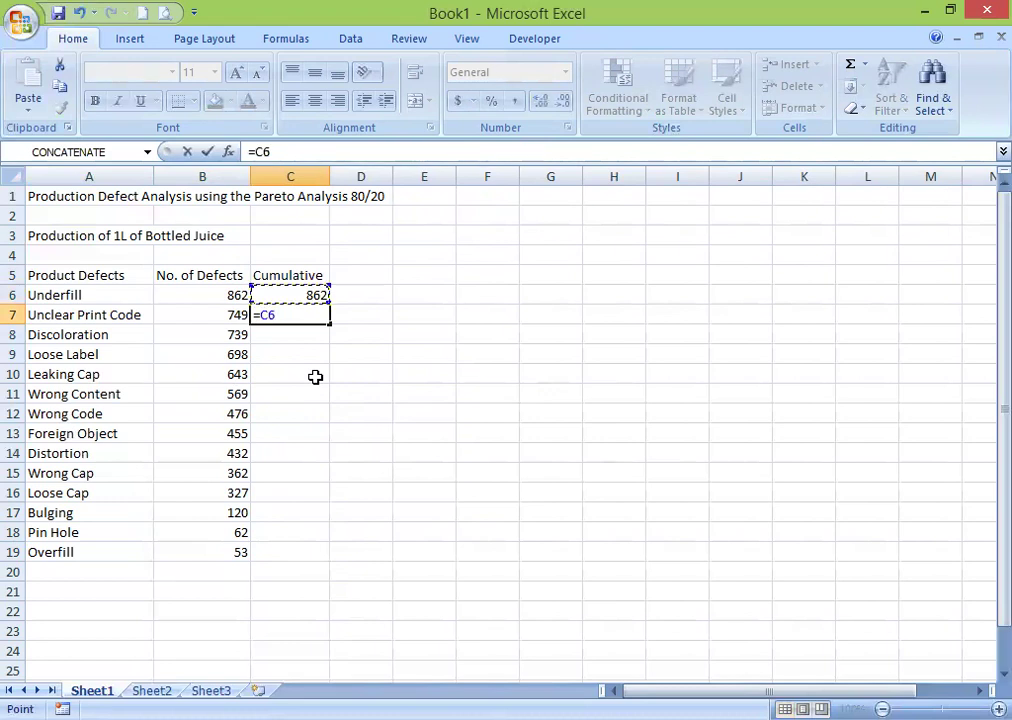
text(+)
key(Left)
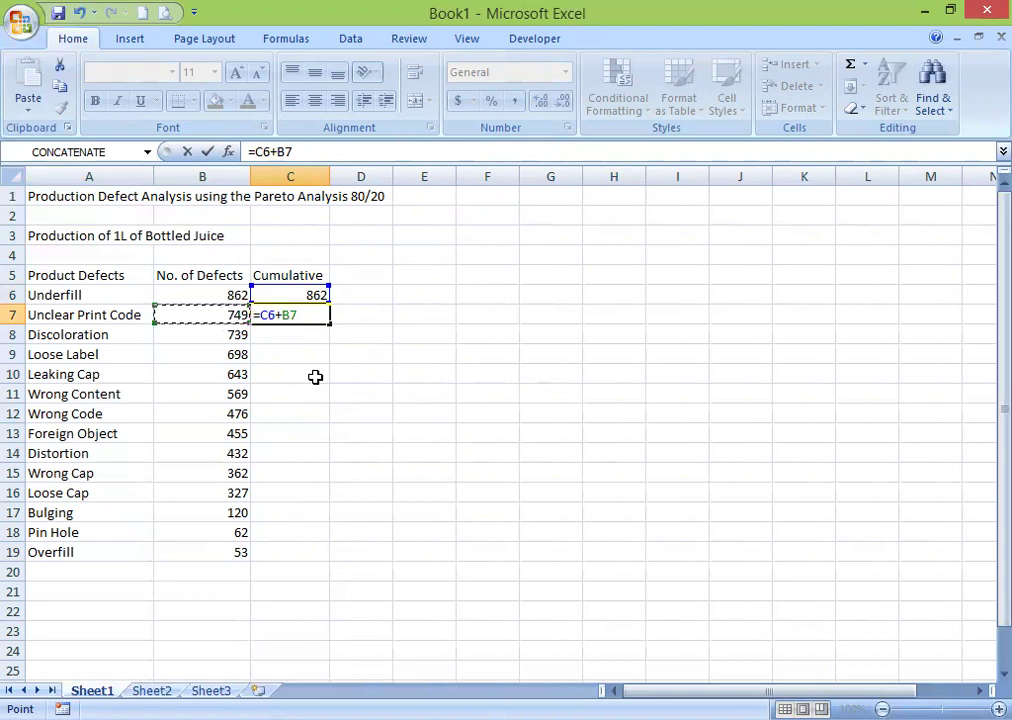
key(Return)
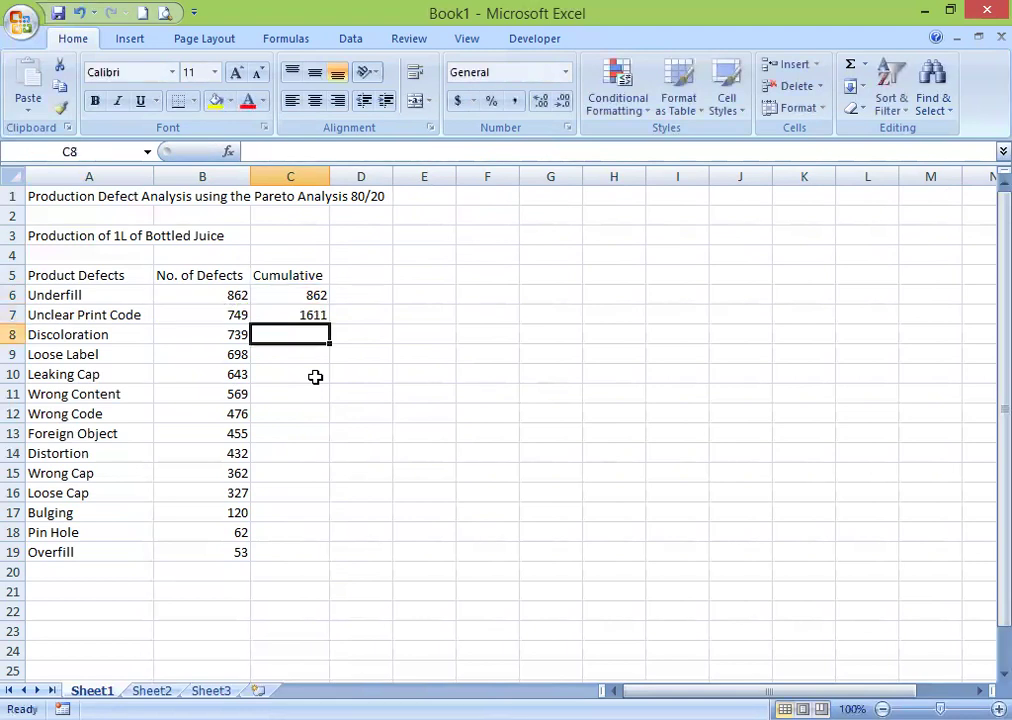
- Fill the running-total formula from C7 down to C19
click(303, 311)
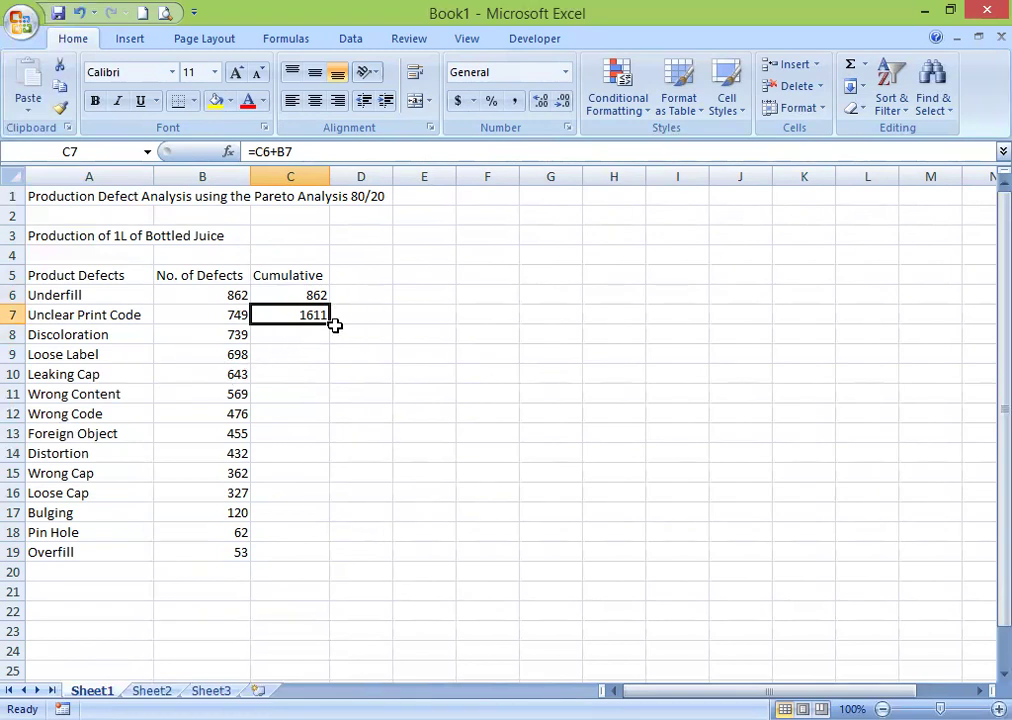
drag(331, 322, 331, 322)
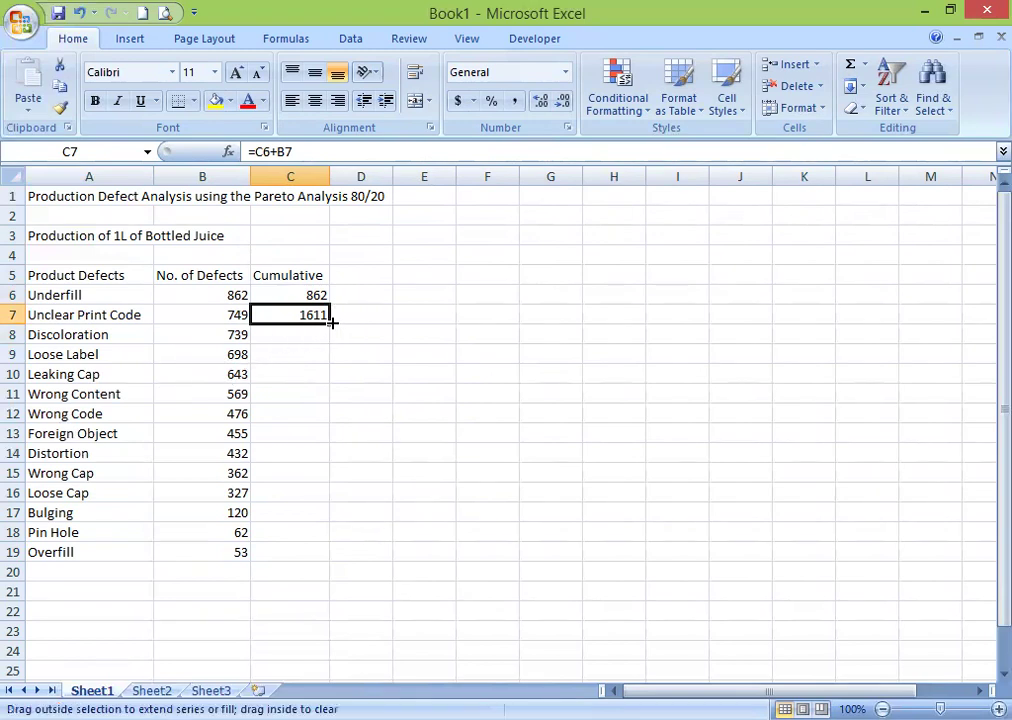
double_click(331, 322)
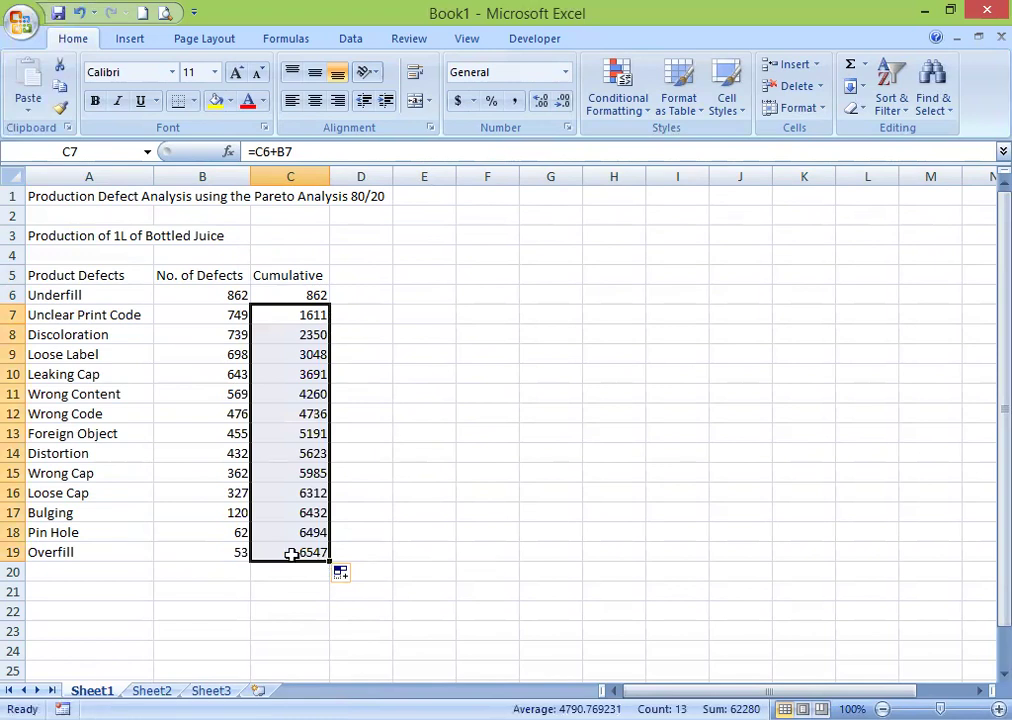
- Add a "Total" label in A20 and sum the defect counts with =SUM(B6:B19) in B20
click(70, 573)
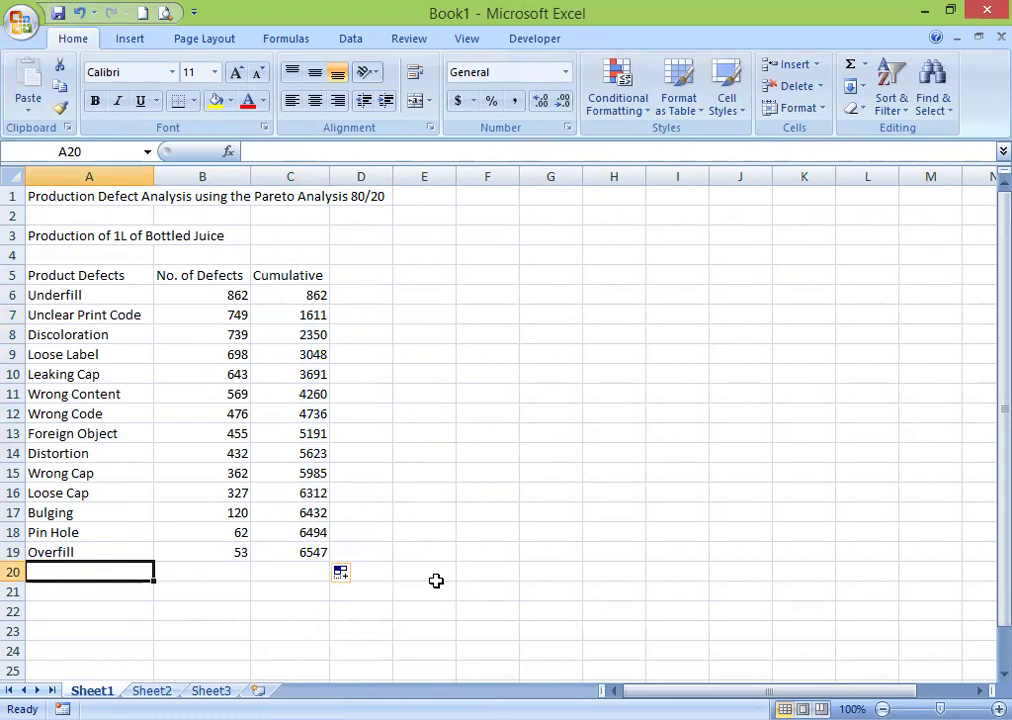
text(T)
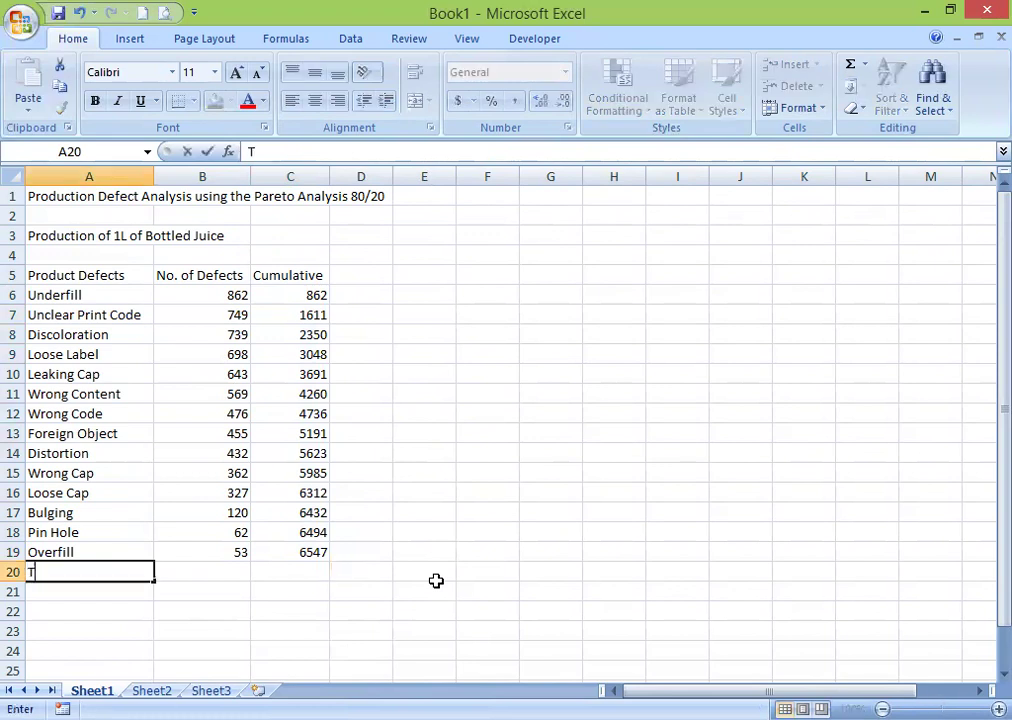
text(otal)
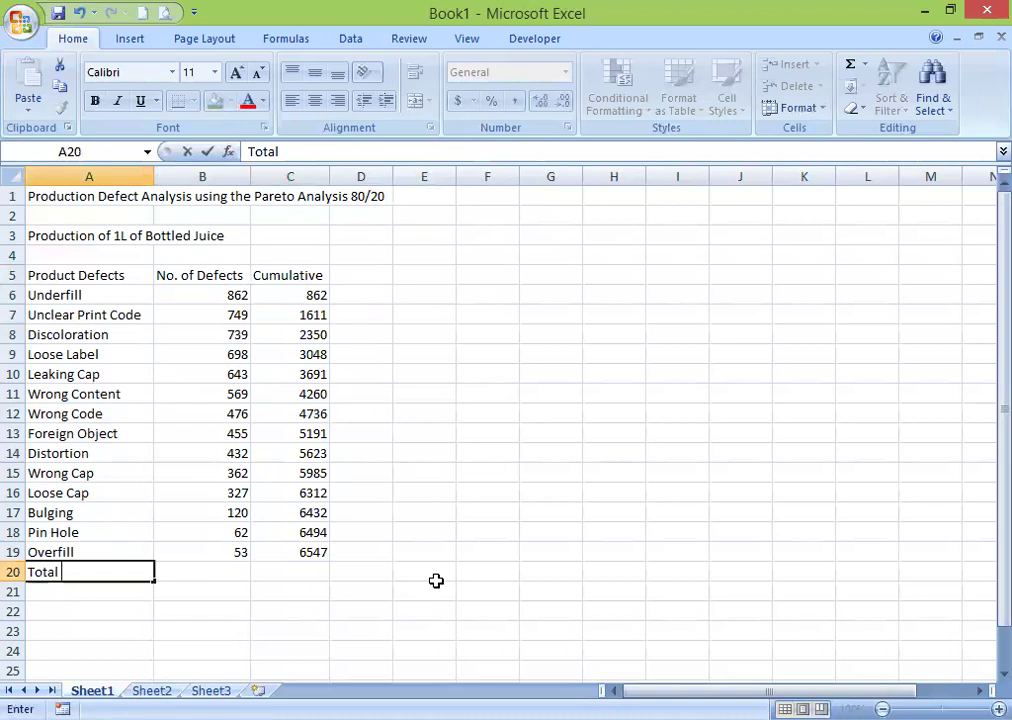
key(Tab)
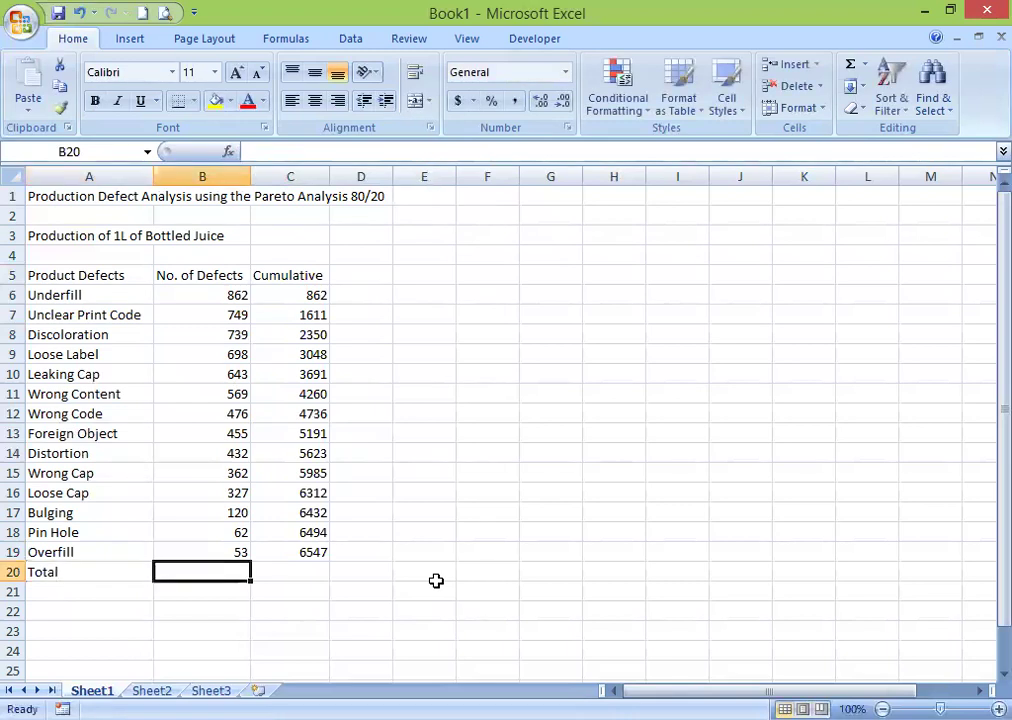
click(850, 67)
click(852, 69)
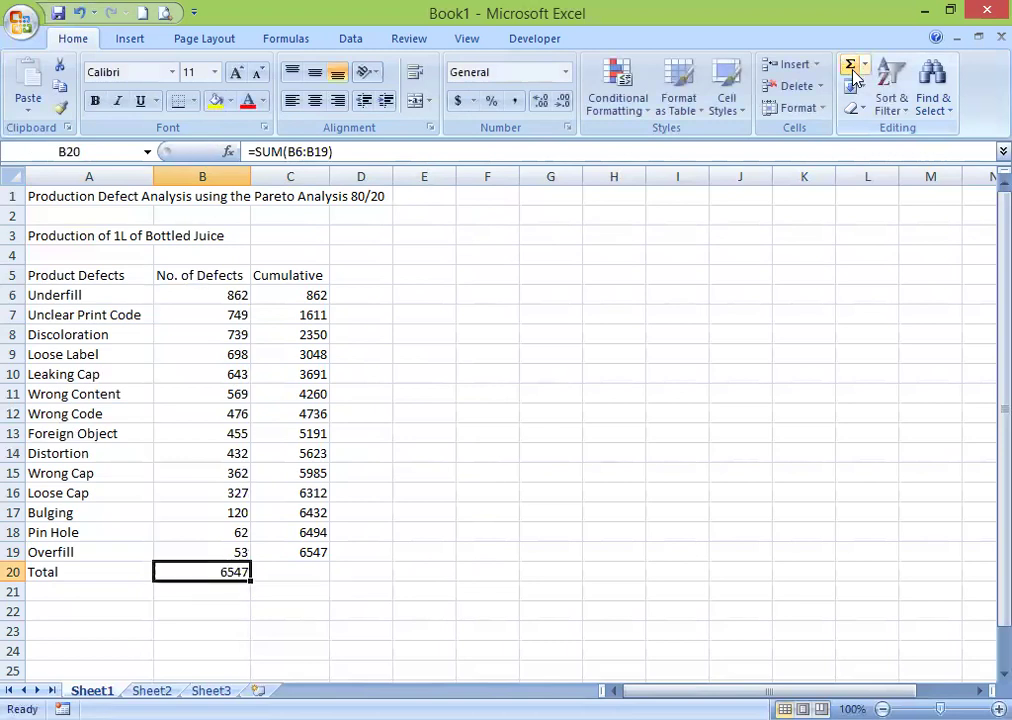
- Enter the header "Percentage" in cell D5 and widen column D to fit it
key(Right)
key(Right)
key(Left)
key(Up)
key(Up)
key(Up)
key(Up)
key(Up)
key(Up)
key(Up)
key(Up)
key(Up)
key(Up)
key(Up)
key(Up)
key(Up)
key(Up)
key(Up)
key(Right)
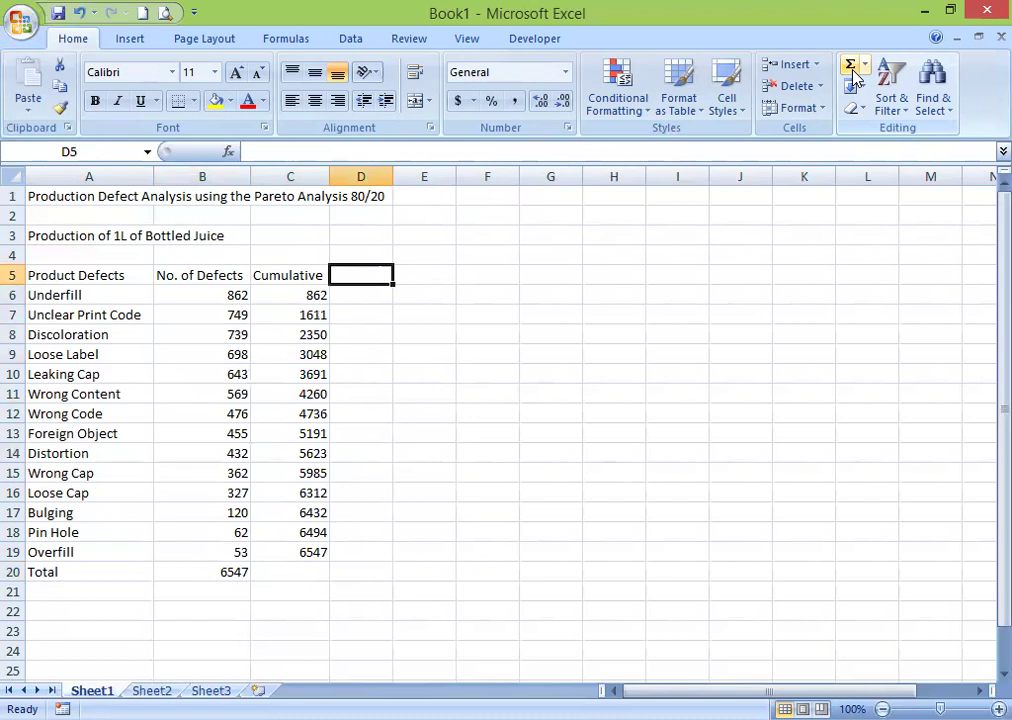
text(Pe)
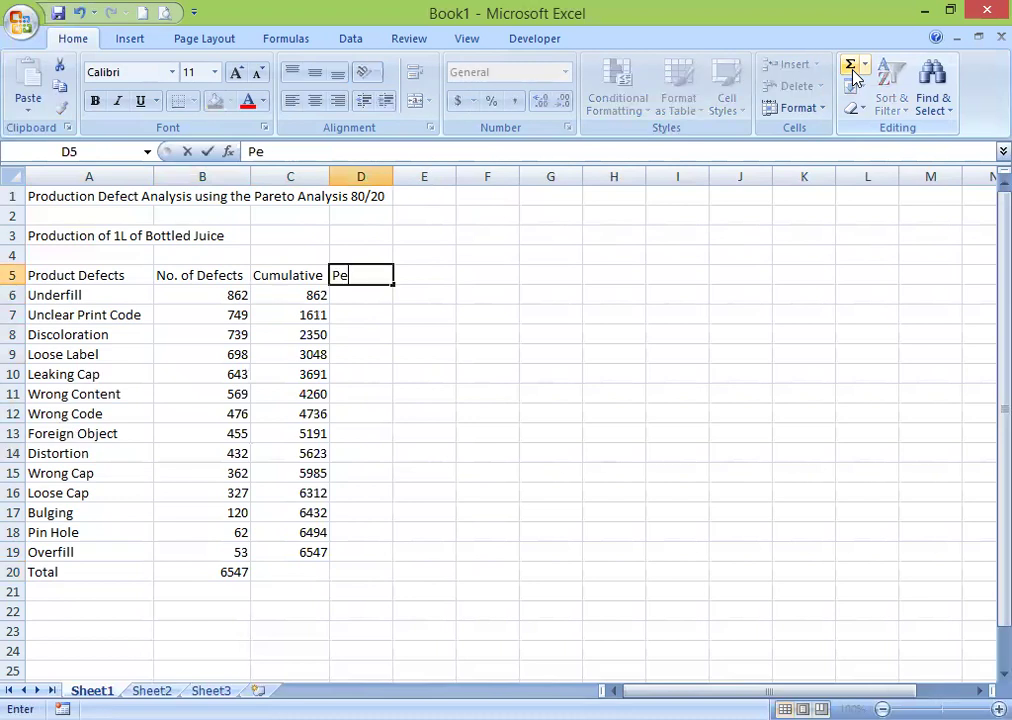
text(rcentage)
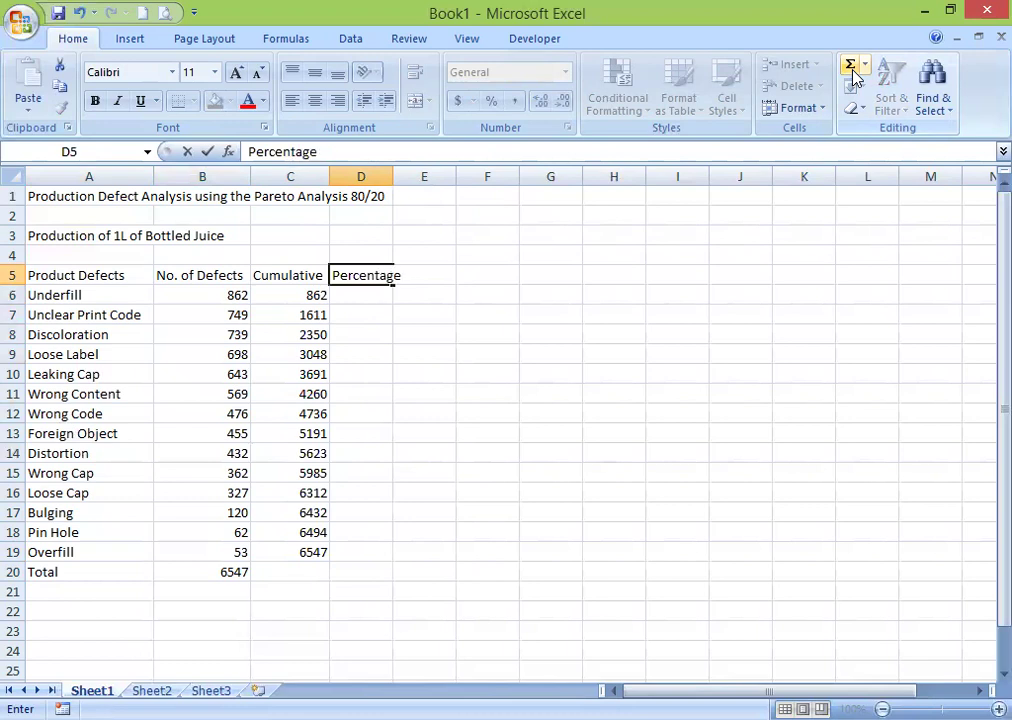
key(Return)
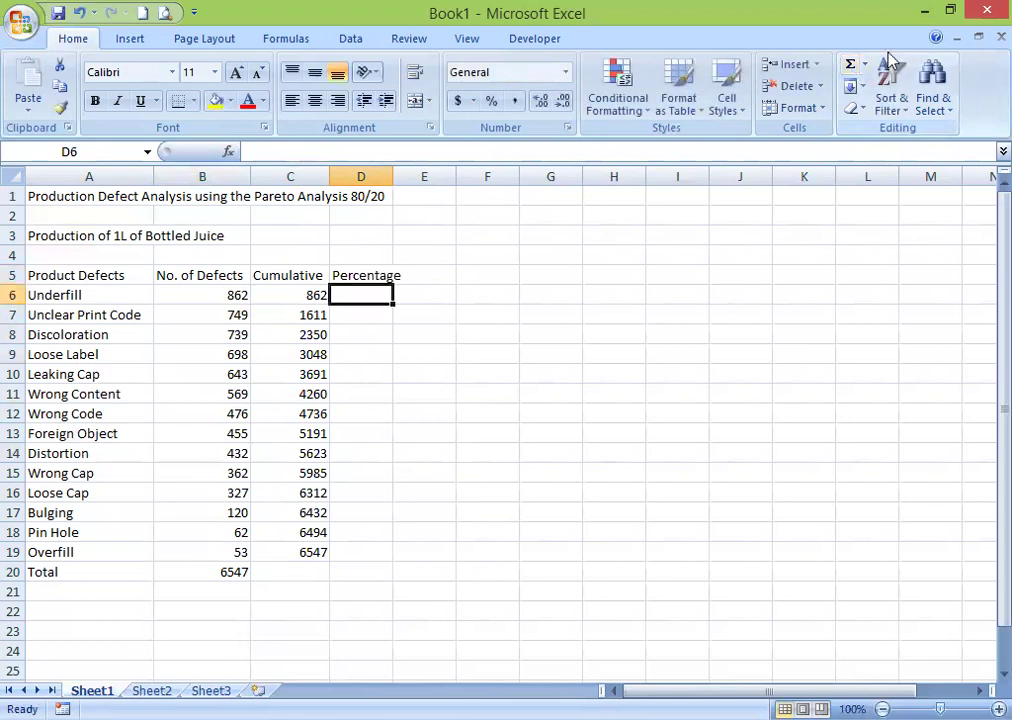
double_click(392, 176)
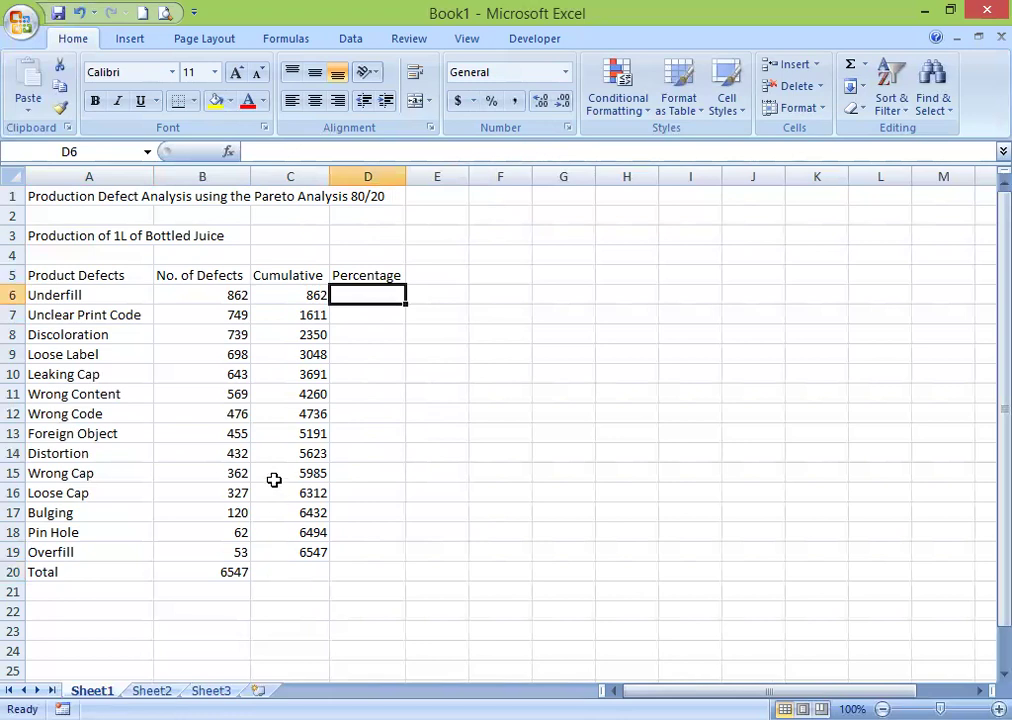
- Enter the cumulative percentage formula =(C6/$B$20)*100 in cell D6, with an absolute reference to the total
click(218, 572)
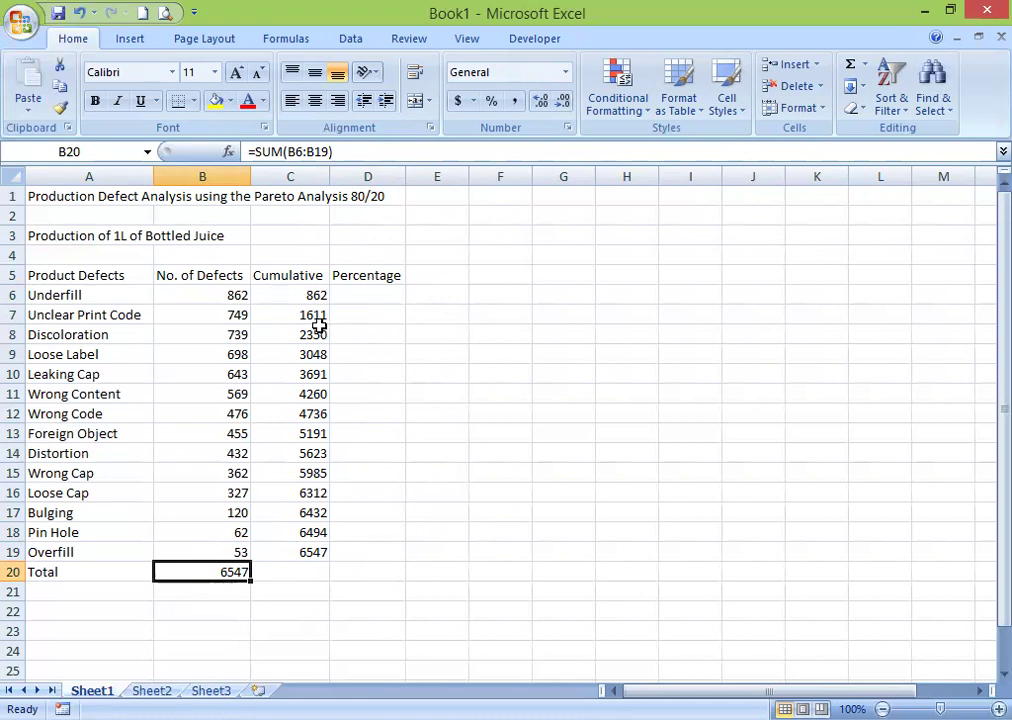
drag(314, 295, 289, 552)
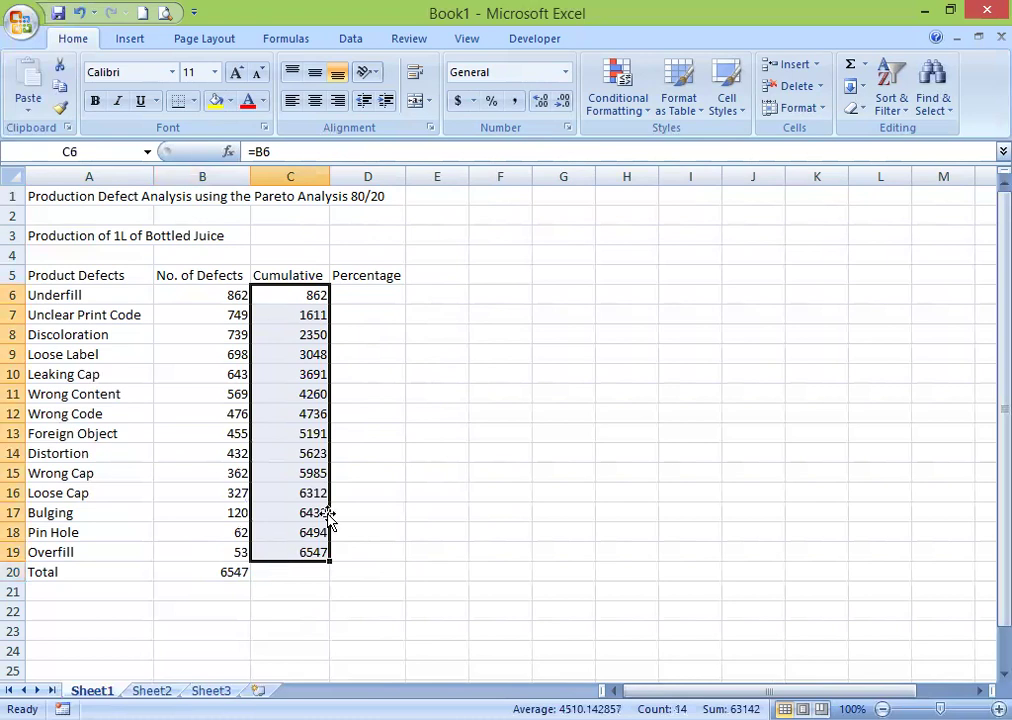
click(226, 570)
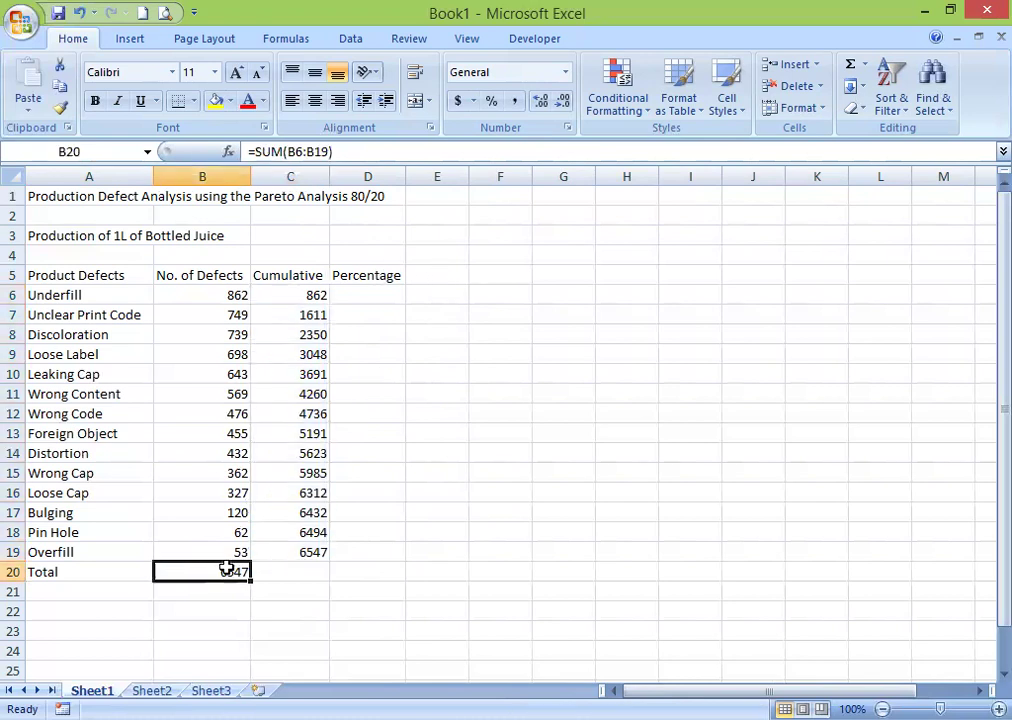
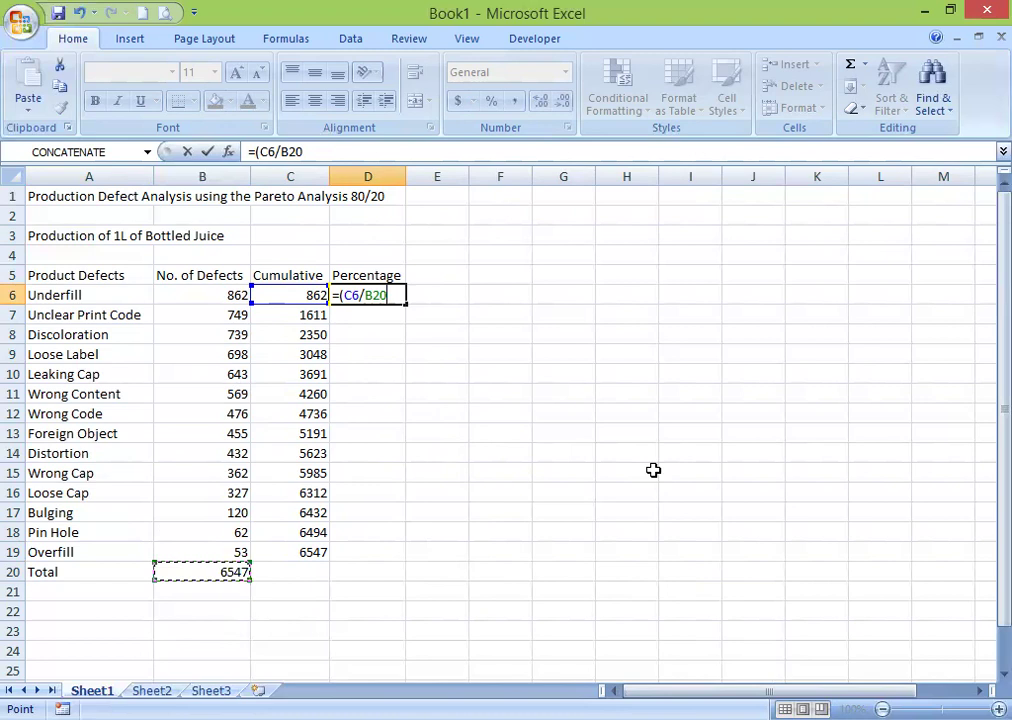
key(F4)
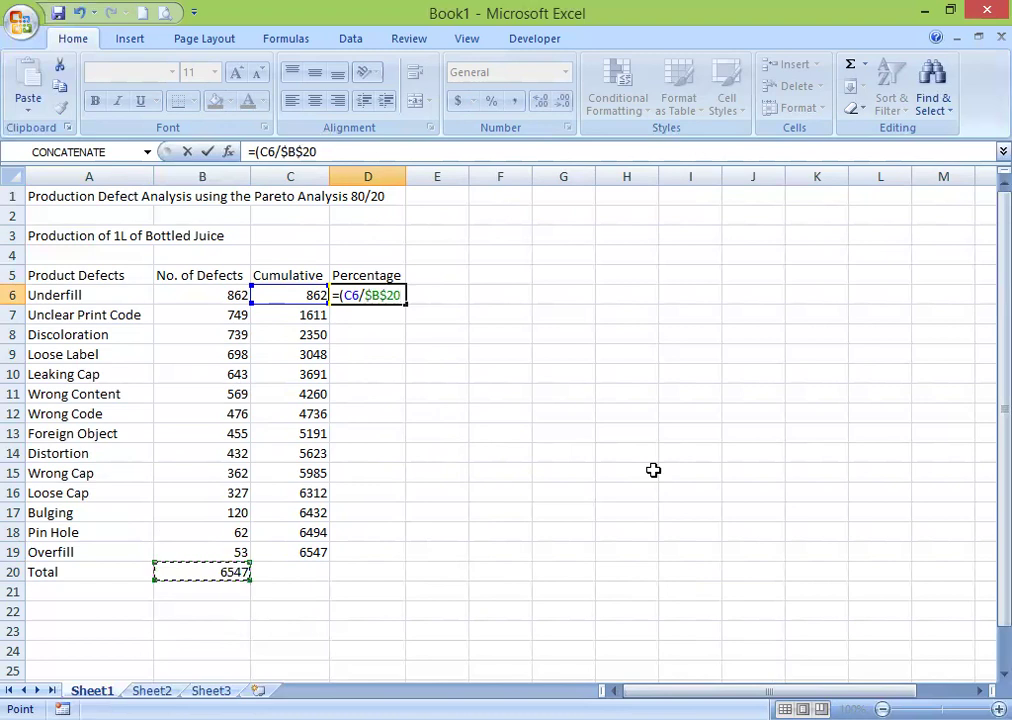
text()*100)
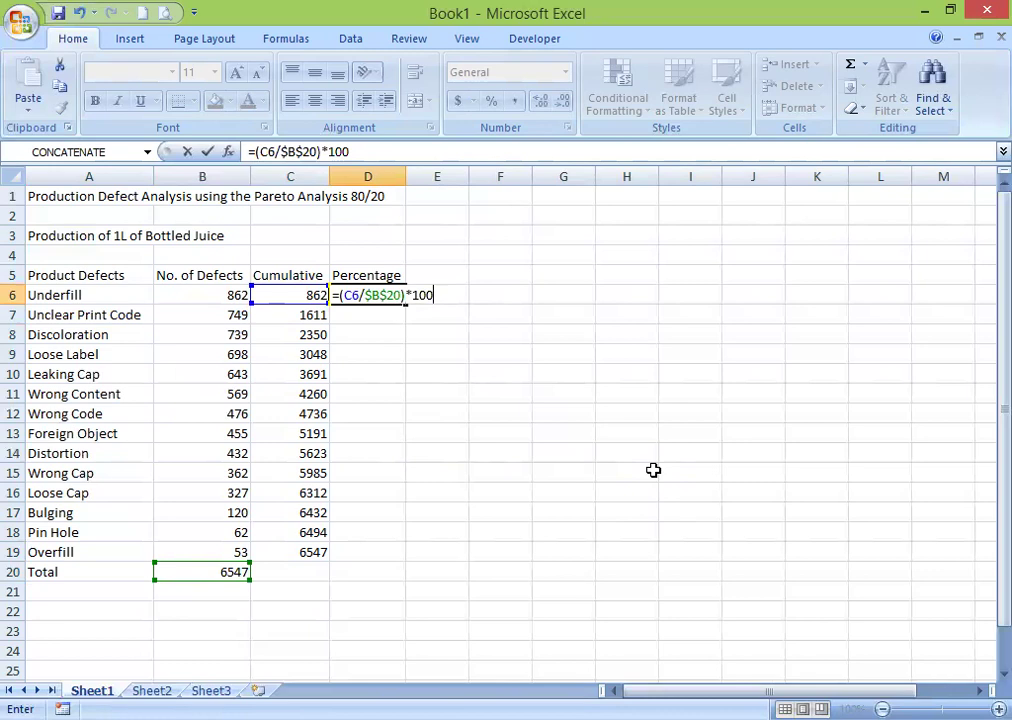
key(Return)
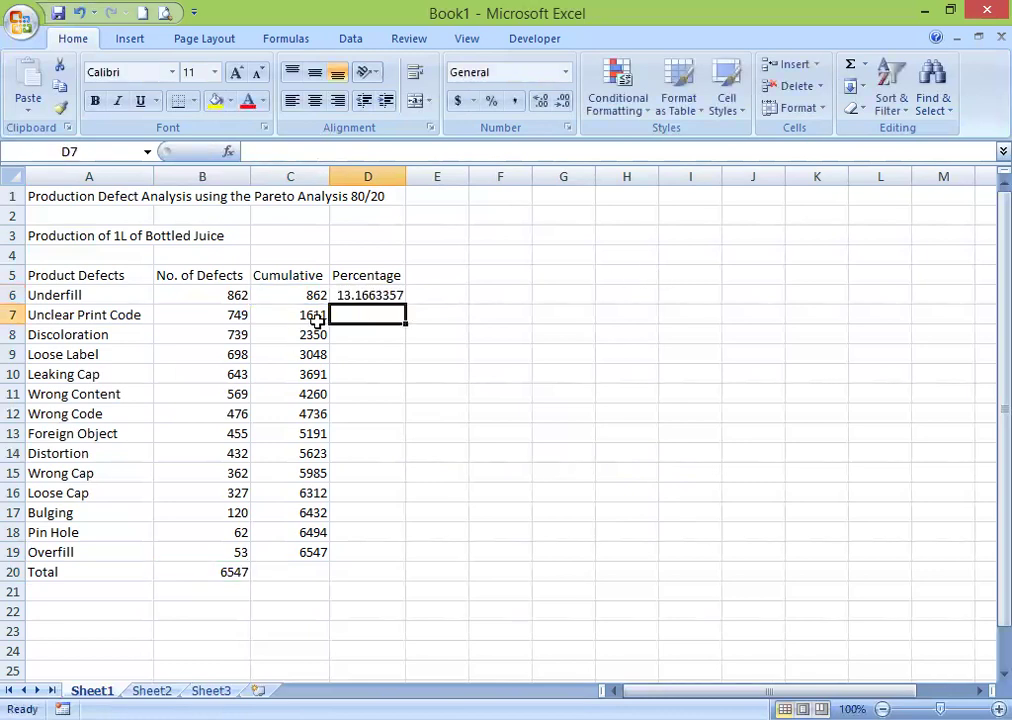
- Format the percentage in D6 with no decimal places and fill its formula down to D19
click(365, 295)
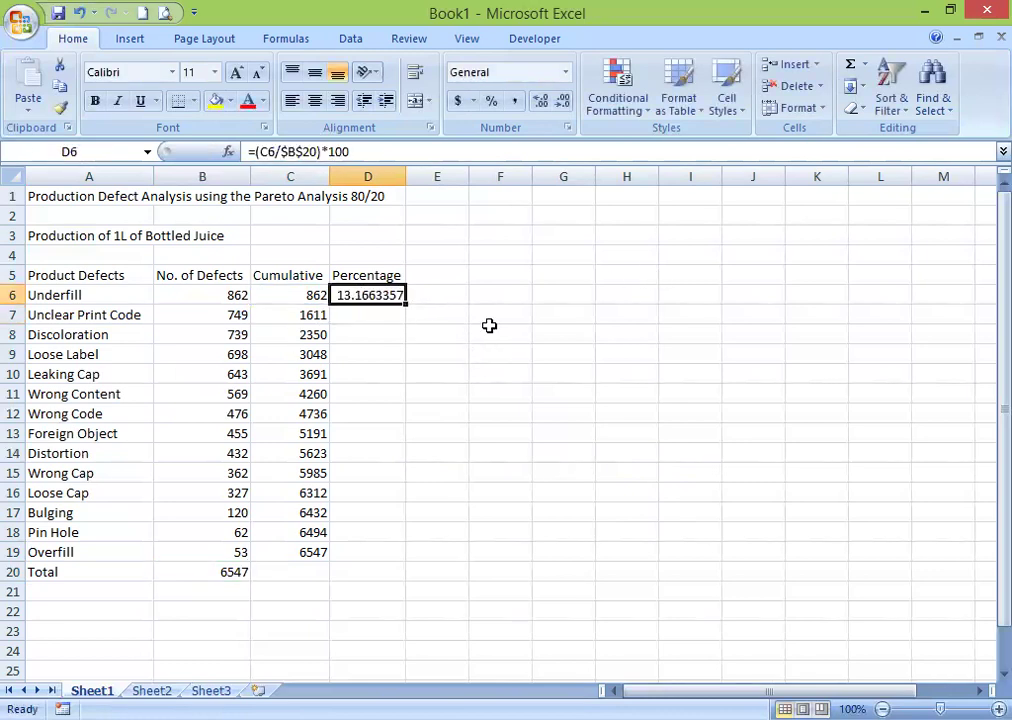
click(563, 103)
click(563, 103)
click(563, 103)
click(563, 103)
click(563, 103)
click(563, 103)
click(563, 103)
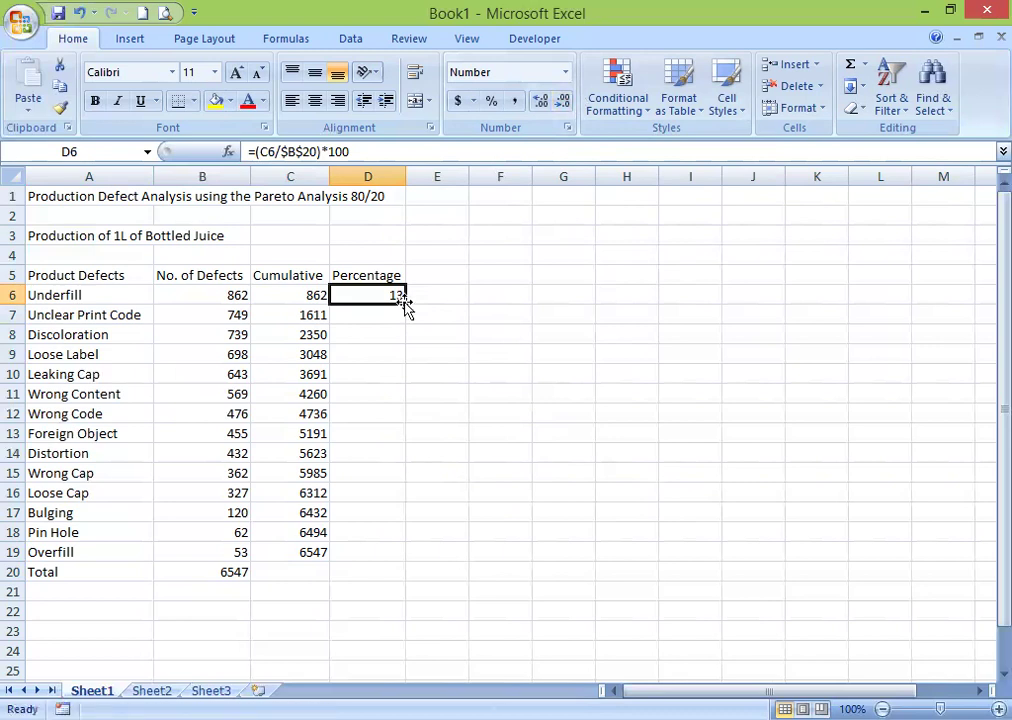
double_click(405, 302)
click(383, 549)
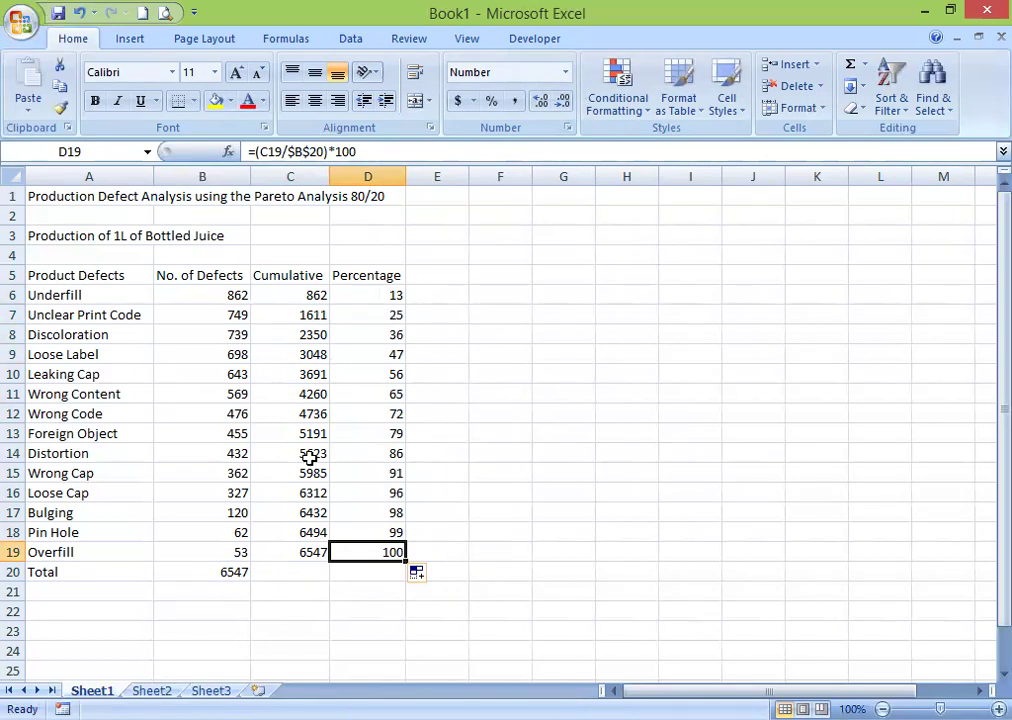
- Insert a 2-D clustered column chart from A5:D19 and place it beside the table, starting at column E
click(58, 277)
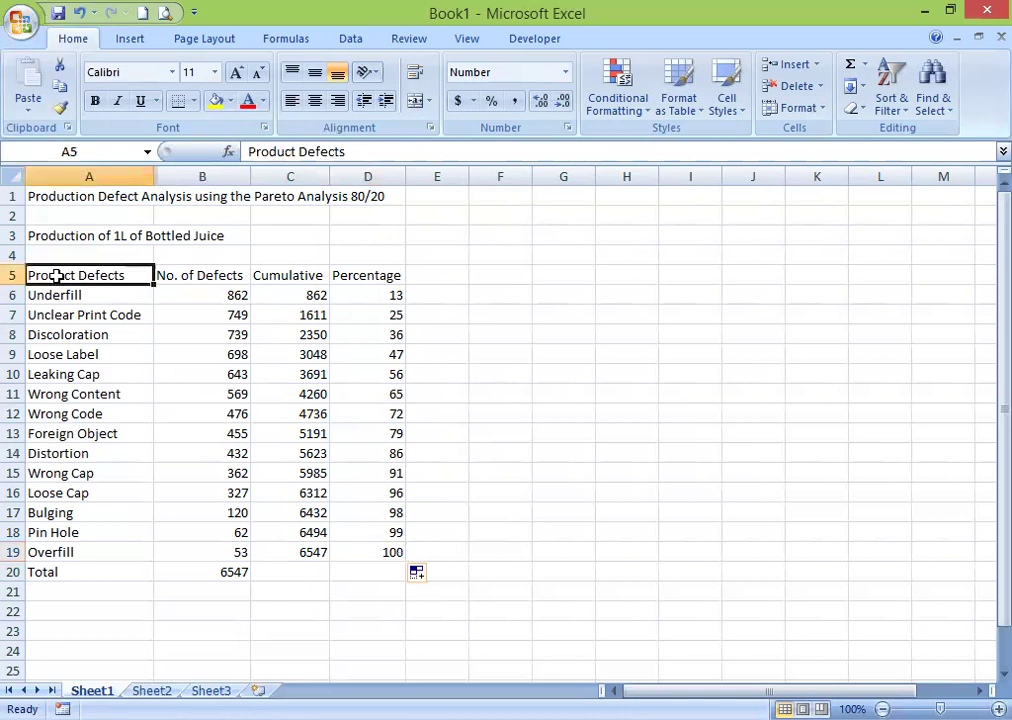
drag(58, 277, 373, 513)
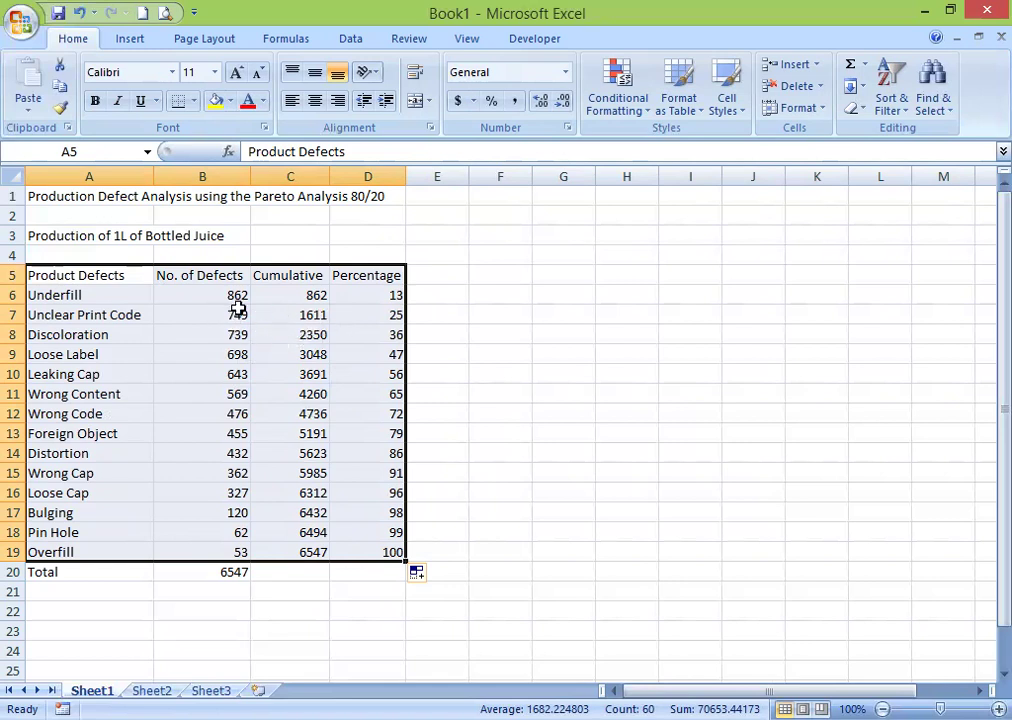
click(129, 40)
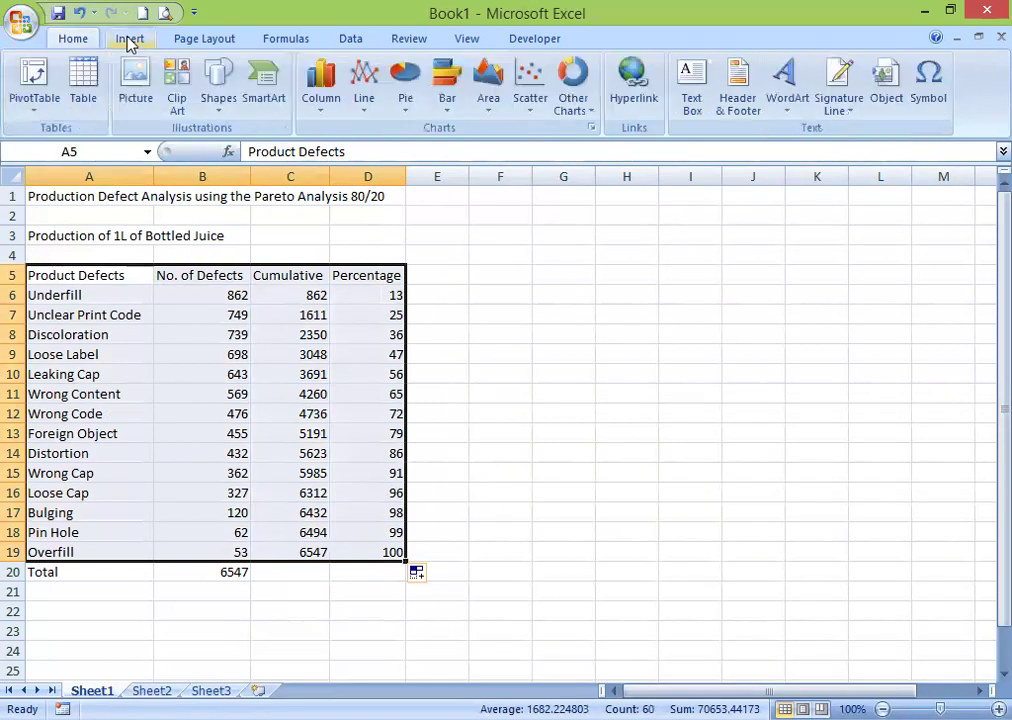
click(320, 84)
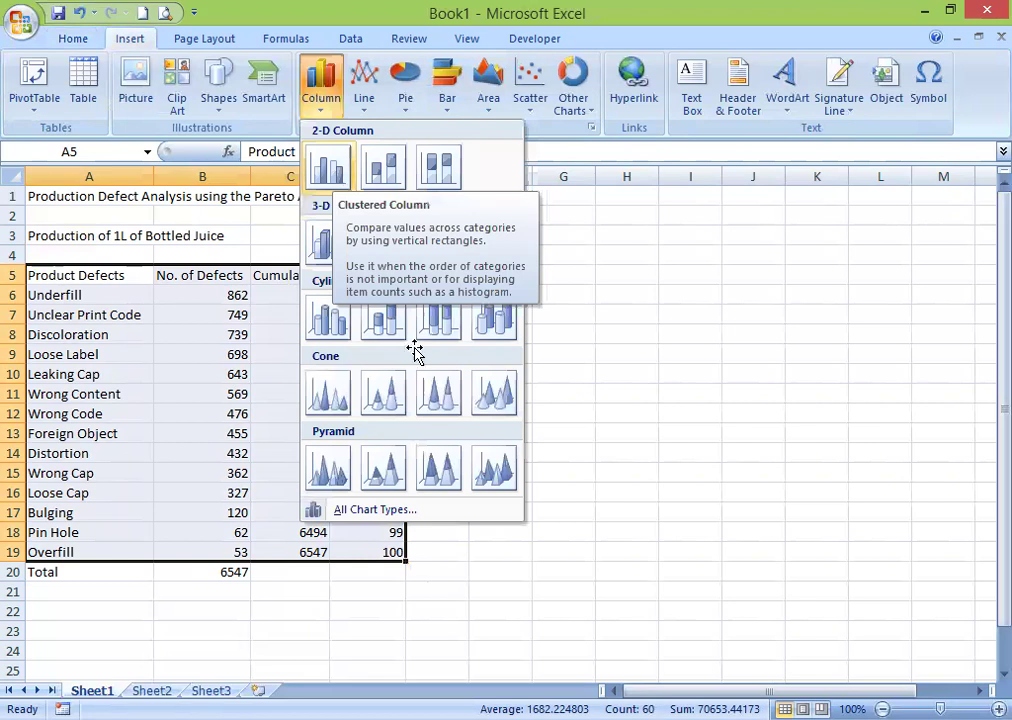
click(329, 167)
drag(685, 300, 829, 256)
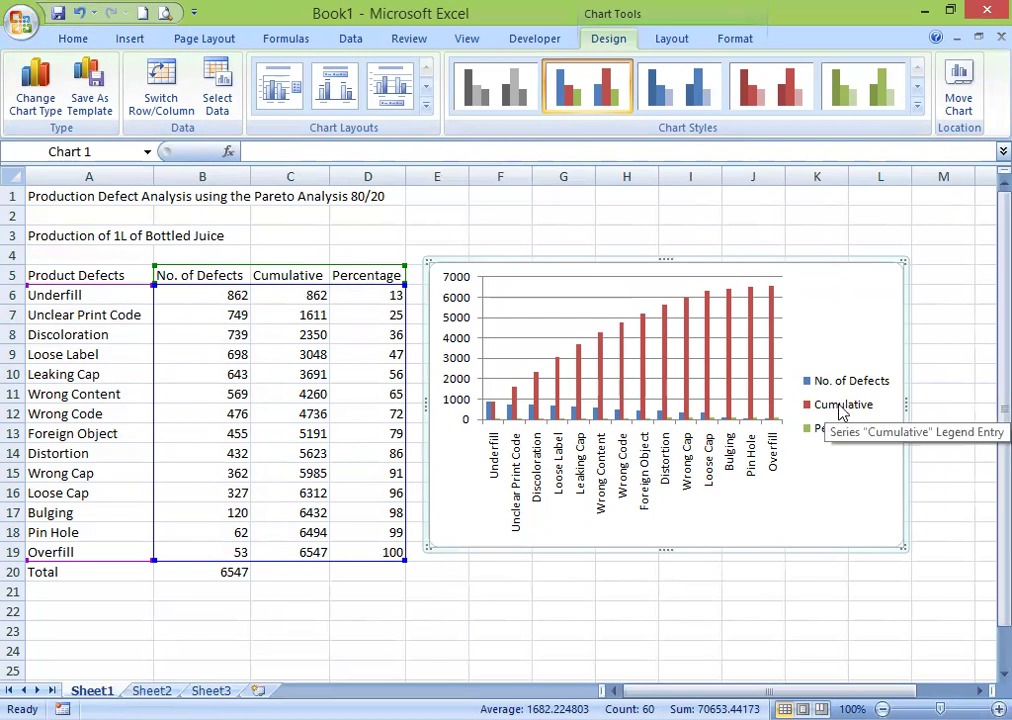
- Show the chart legend at the bottom and delete the Cumulative series from the chart
click(802, 418)
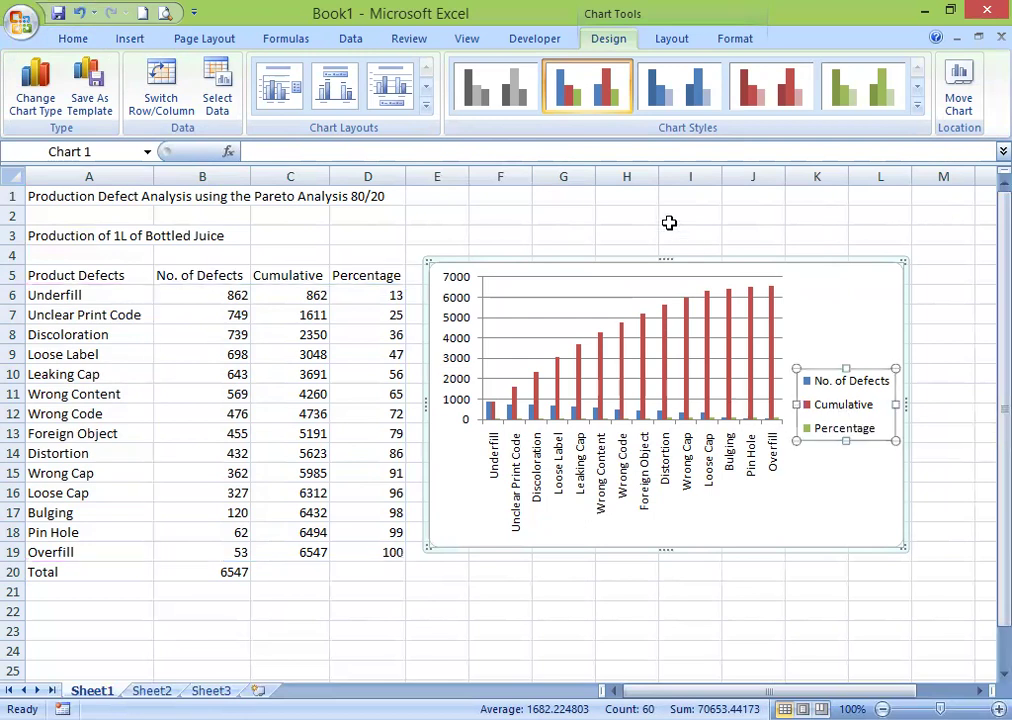
click(674, 42)
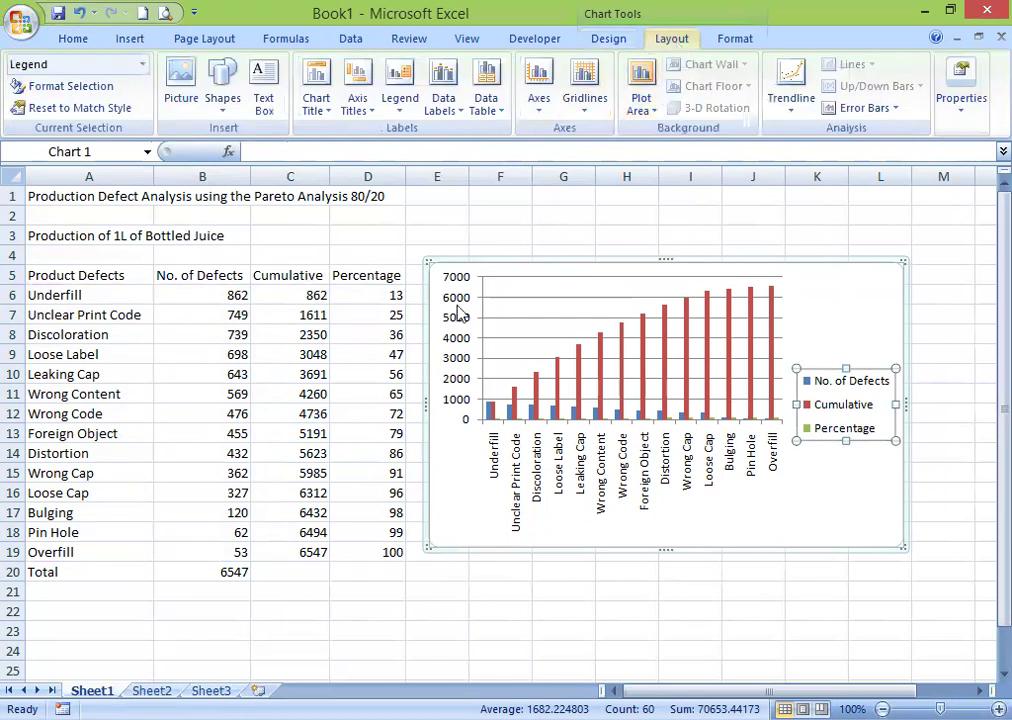
click(403, 104)
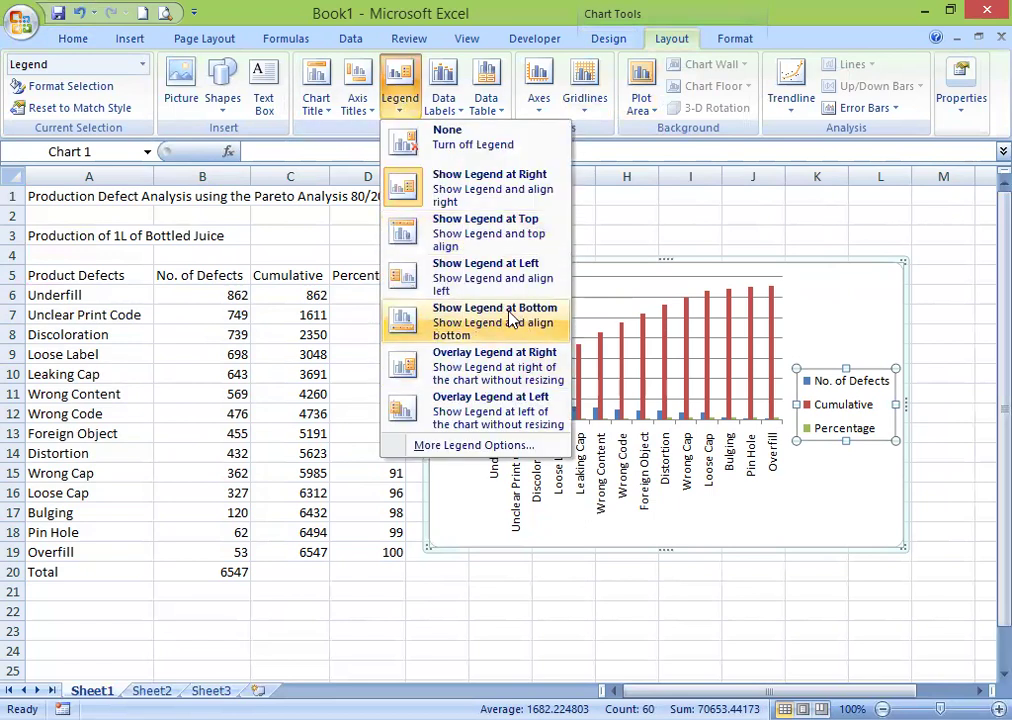
click(556, 338)
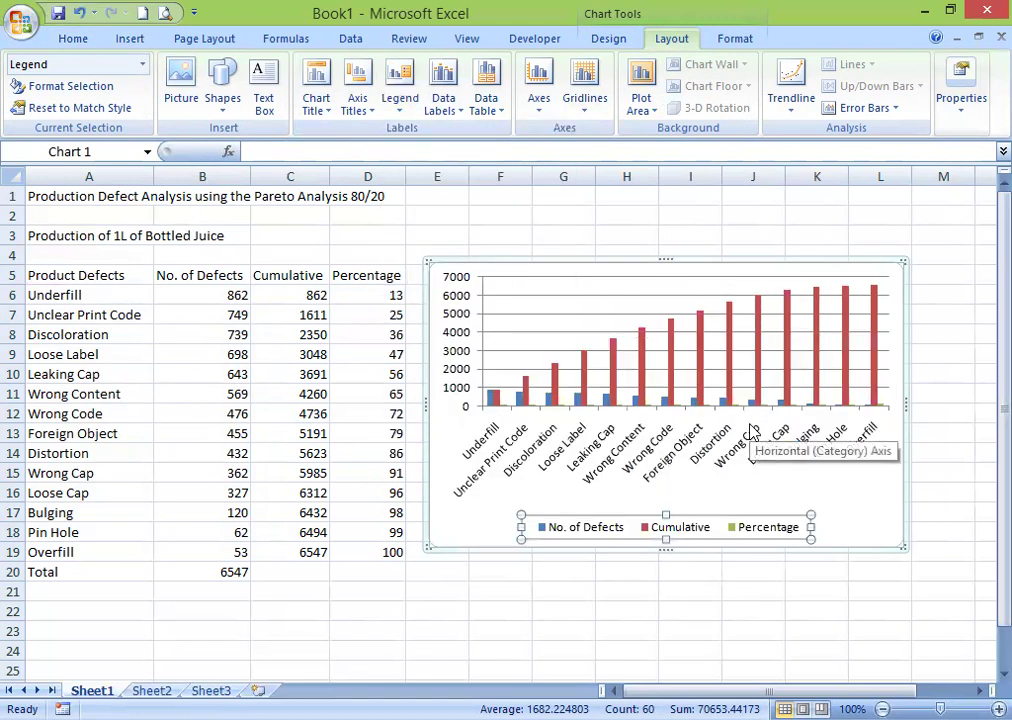
click(789, 352)
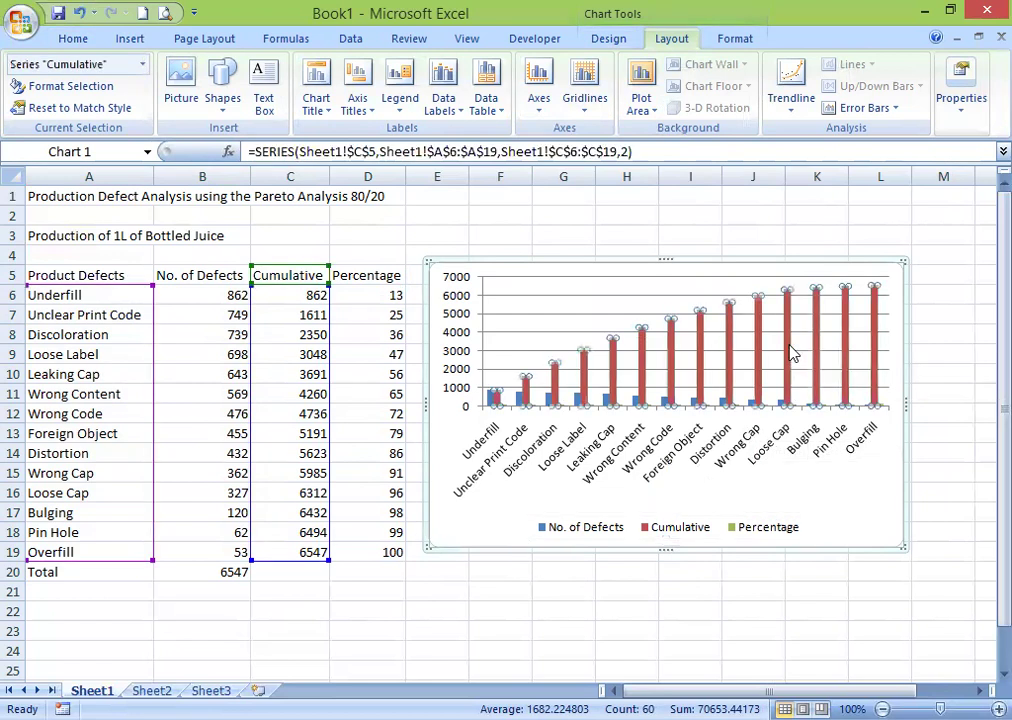
key(Delete)
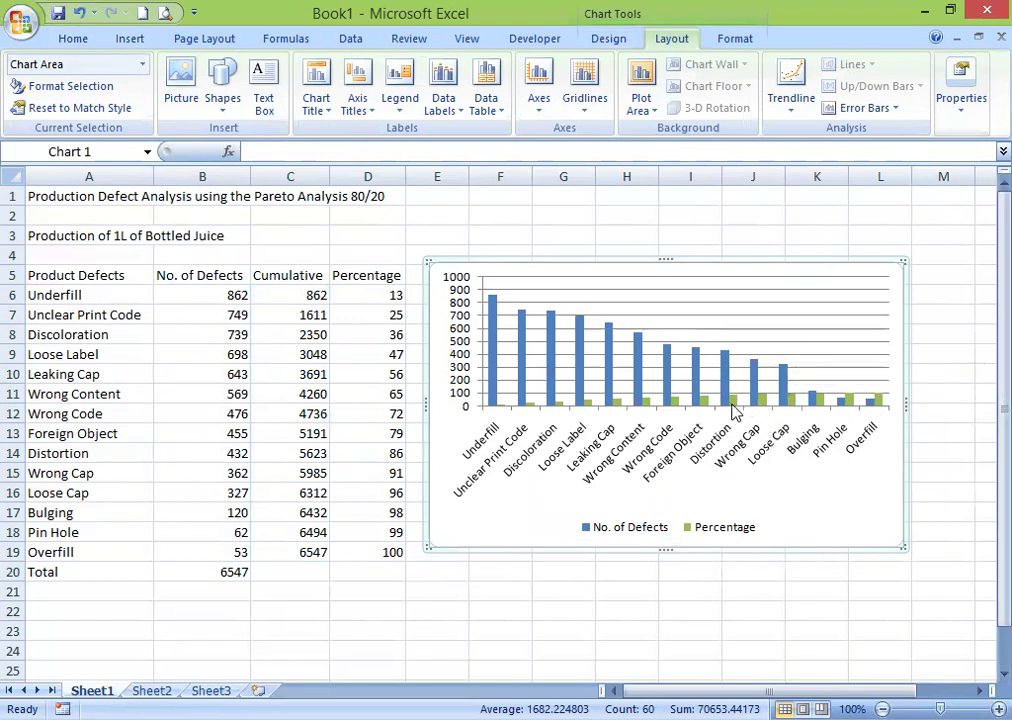
- Change only the Percentage series to a line with markers, leaving No. of Defects as columns
mouse_move(736, 405)
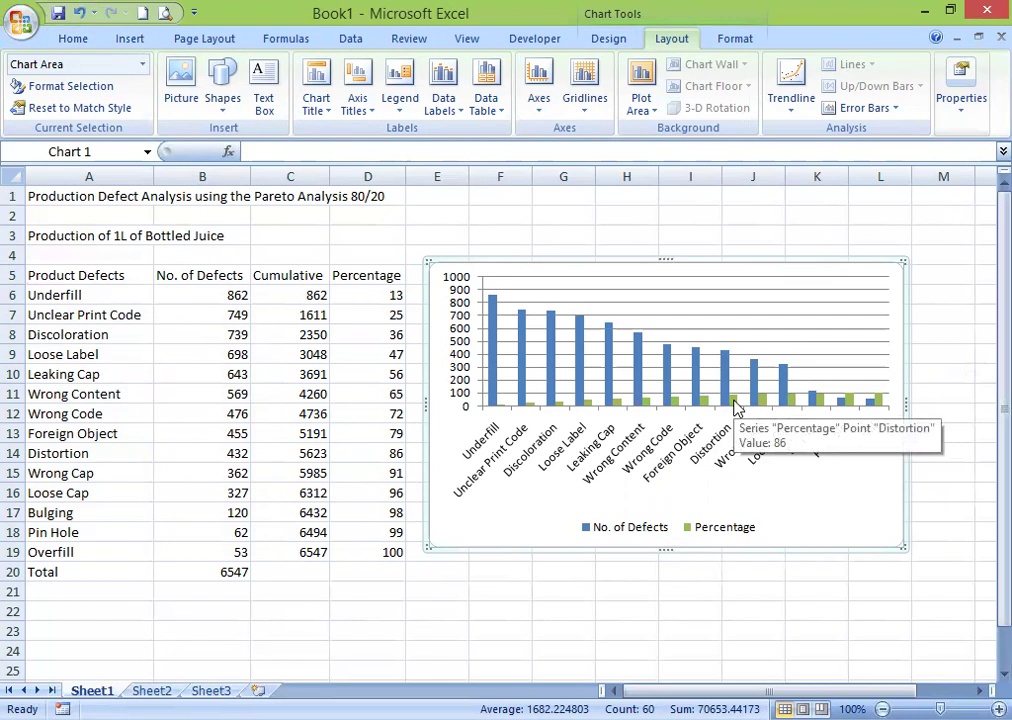
click(736, 405)
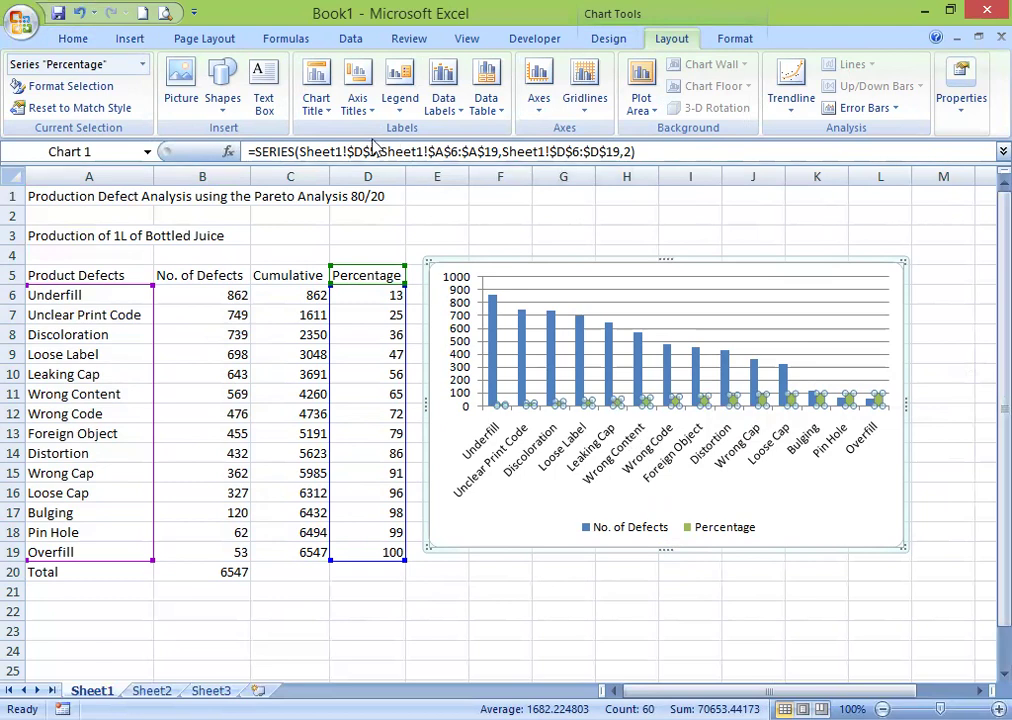
click(608, 40)
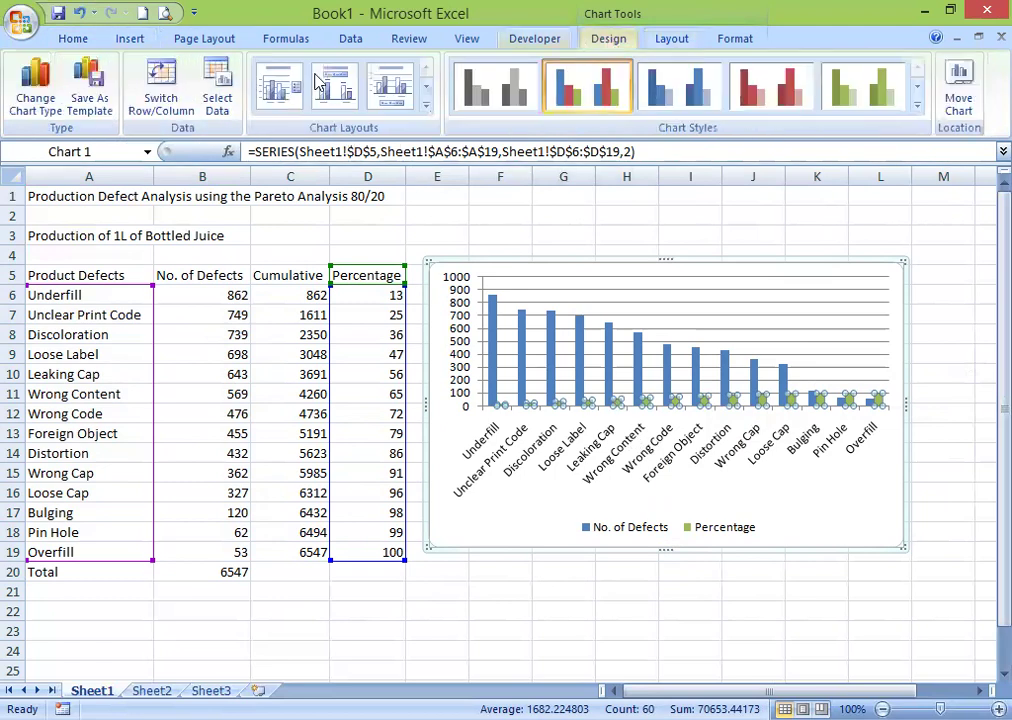
click(36, 86)
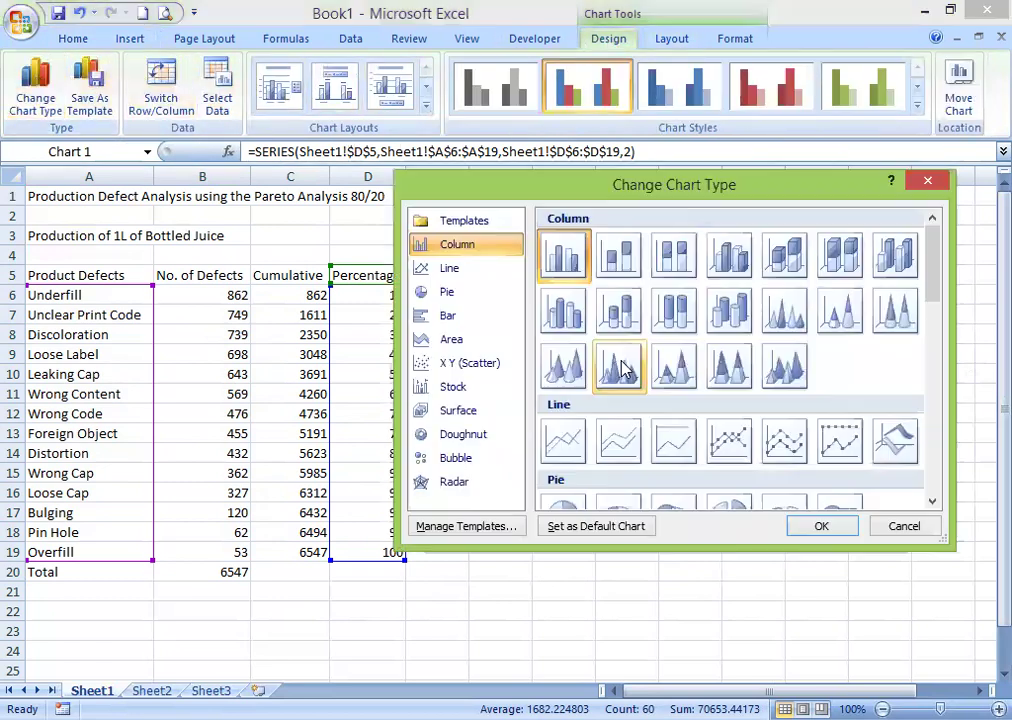
click(729, 441)
click(825, 526)
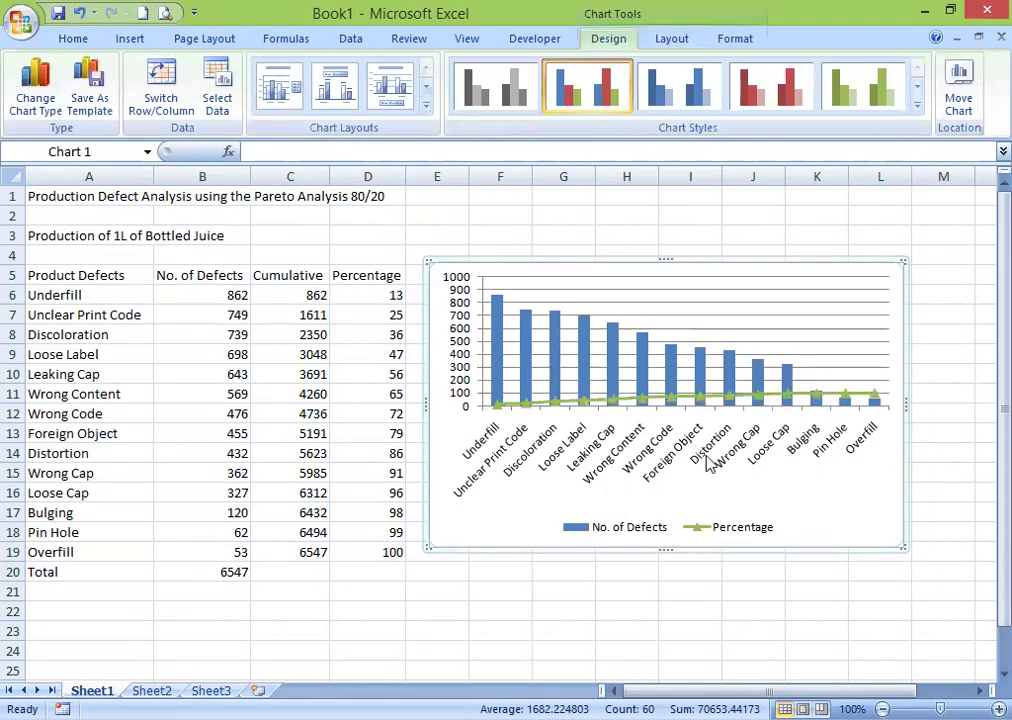
- Plot the Percentage line on the secondary axis of the chart
mouse_move(719, 405)
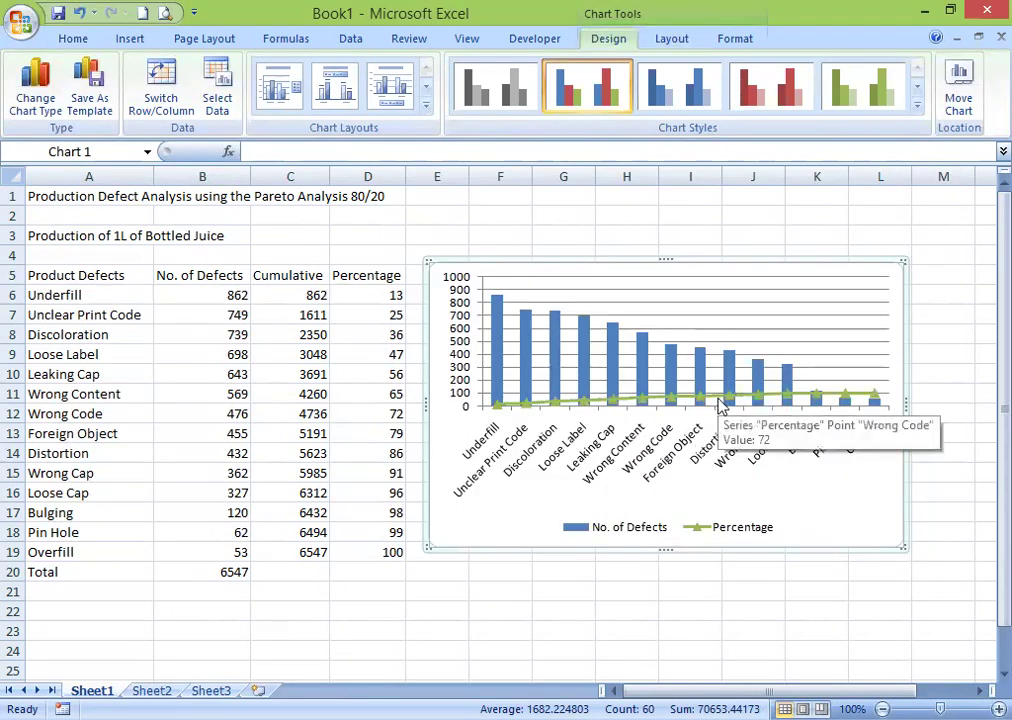
right_click(719, 405)
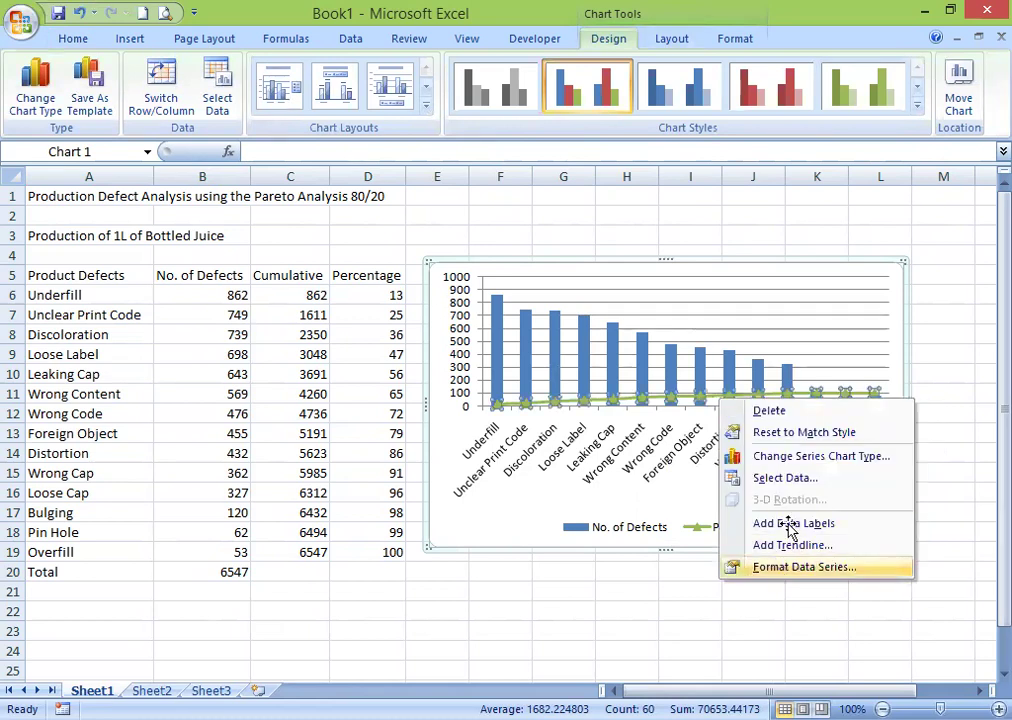
click(778, 567)
click(492, 206)
click(663, 606)
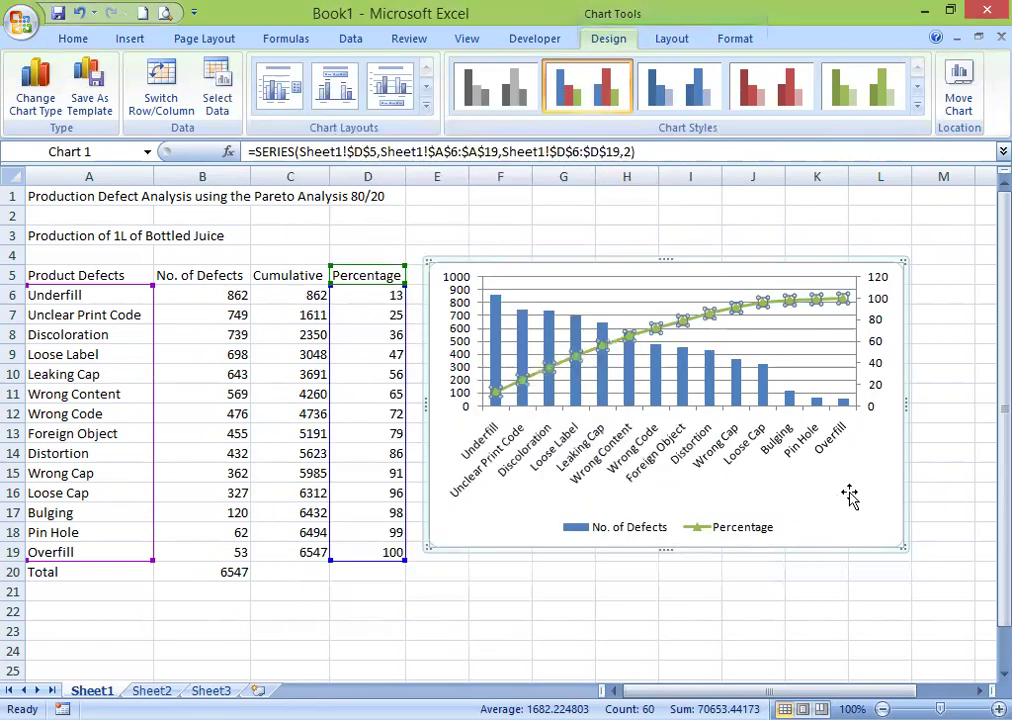
click(861, 510)
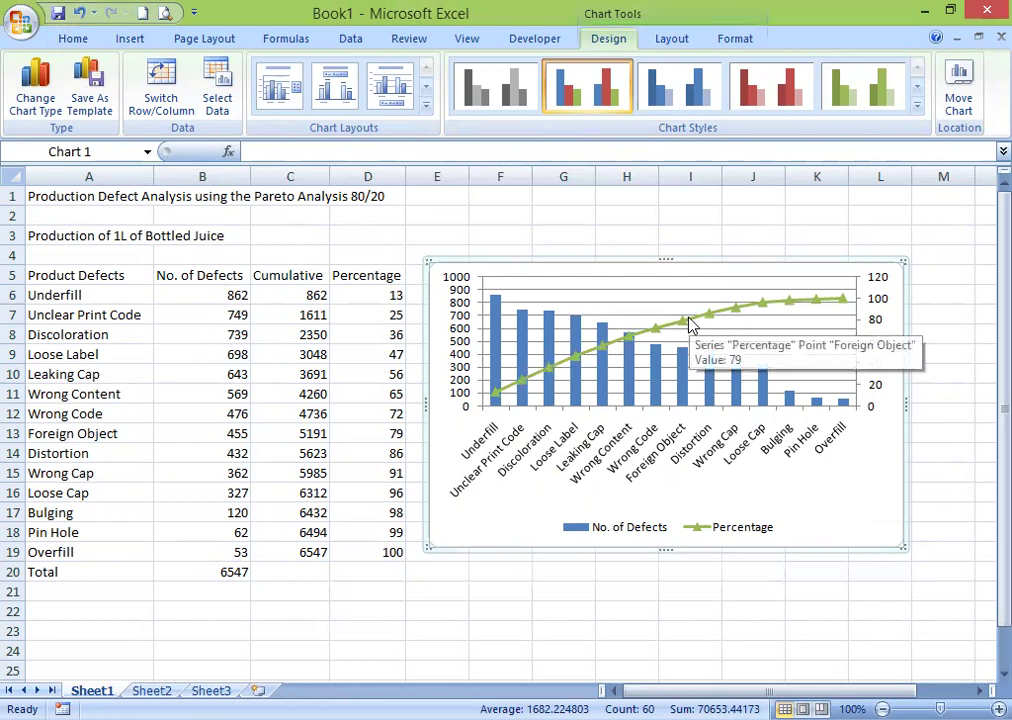
- Add data labels centered on the points of the Percentage line
click(689, 325)
right_click(688, 321)
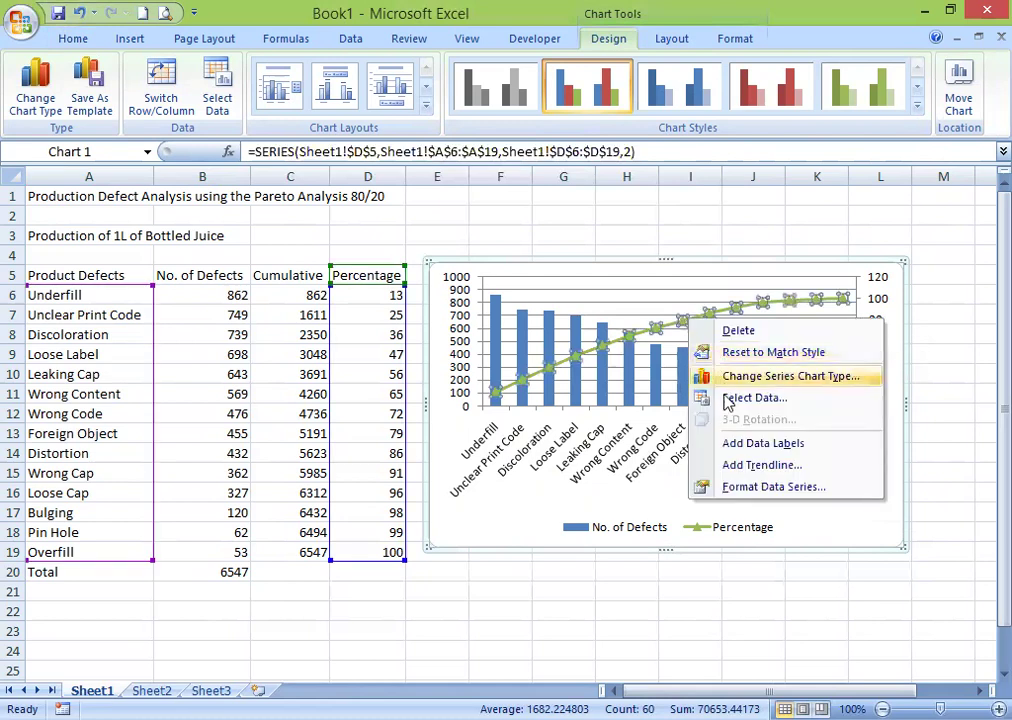
click(675, 40)
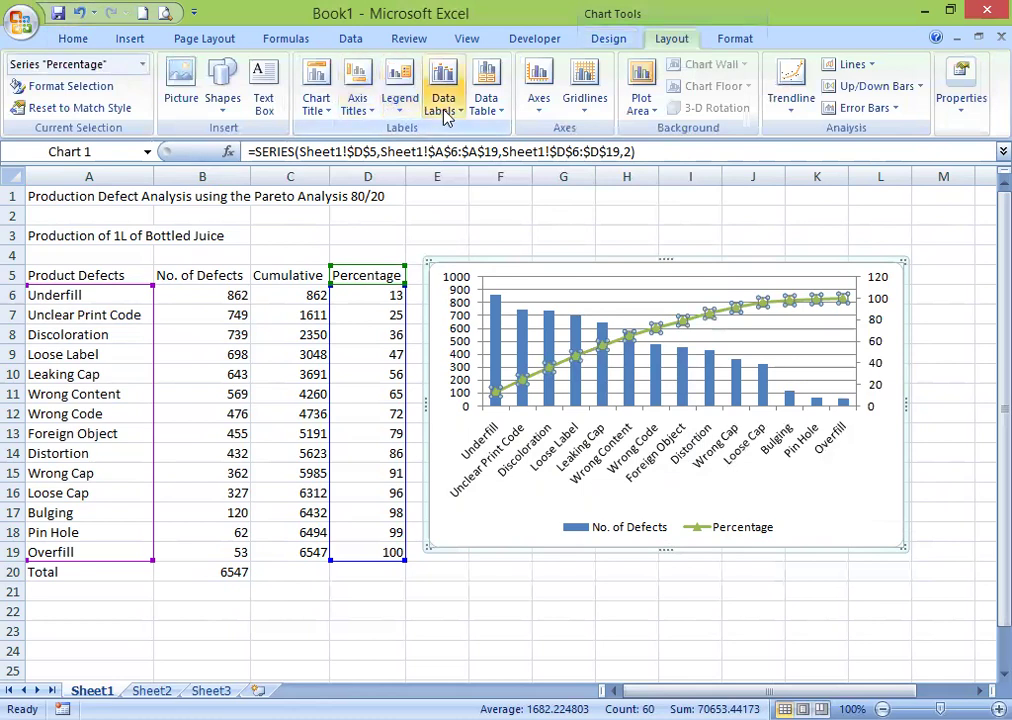
click(444, 110)
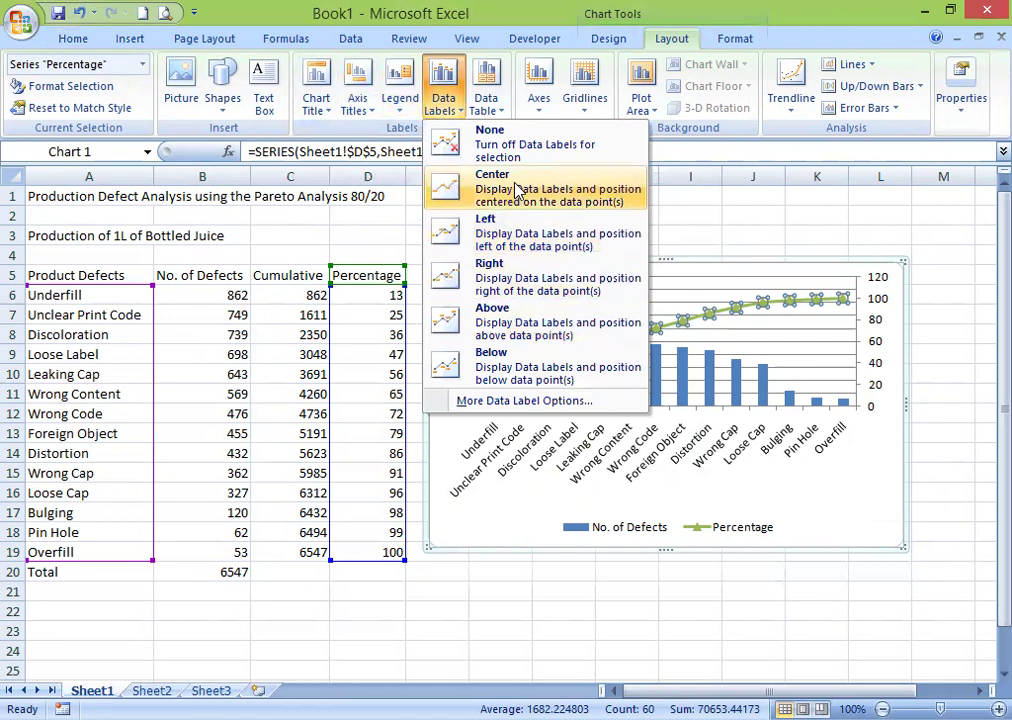
click(512, 176)
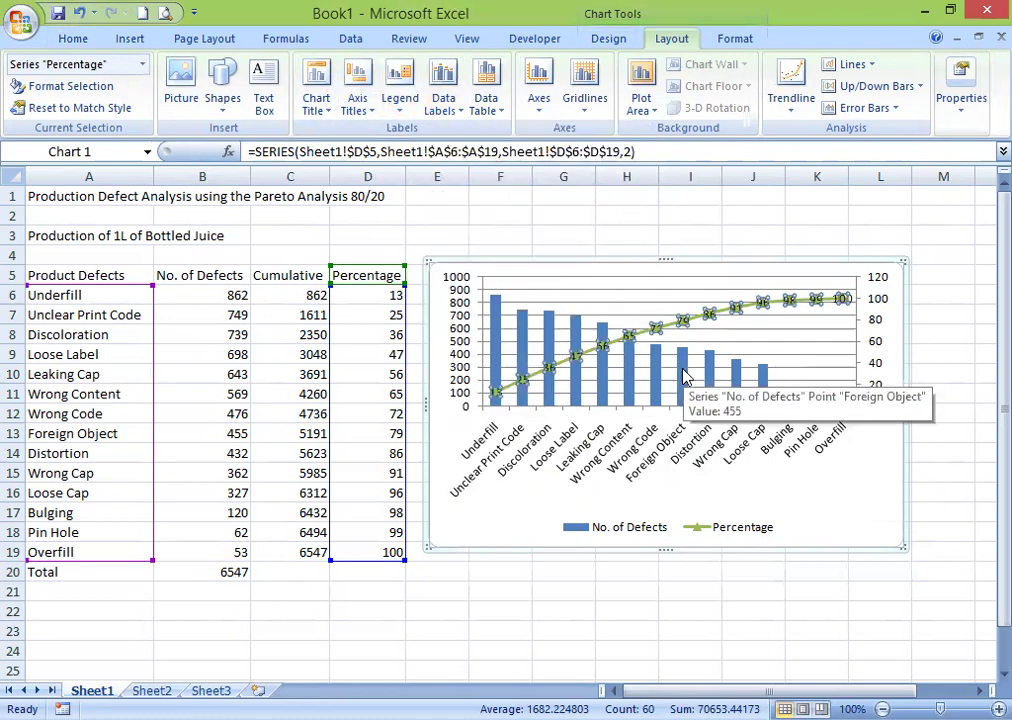
- Add data labels to the No. of Defects columns, positioned at Inside Base
click(684, 376)
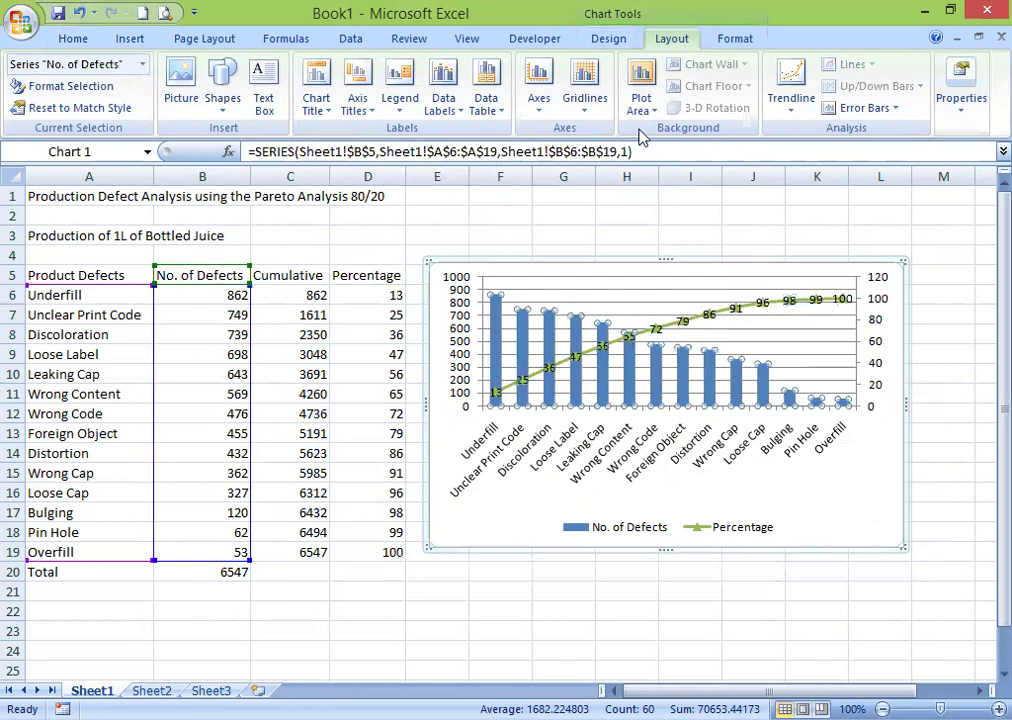
click(460, 112)
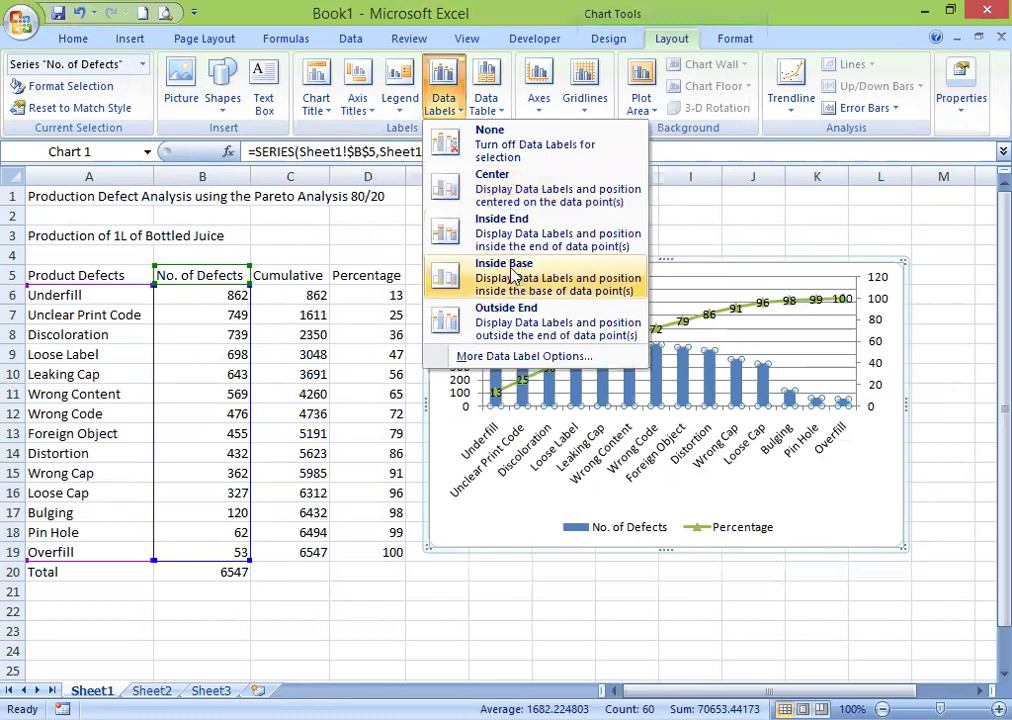
click(510, 276)
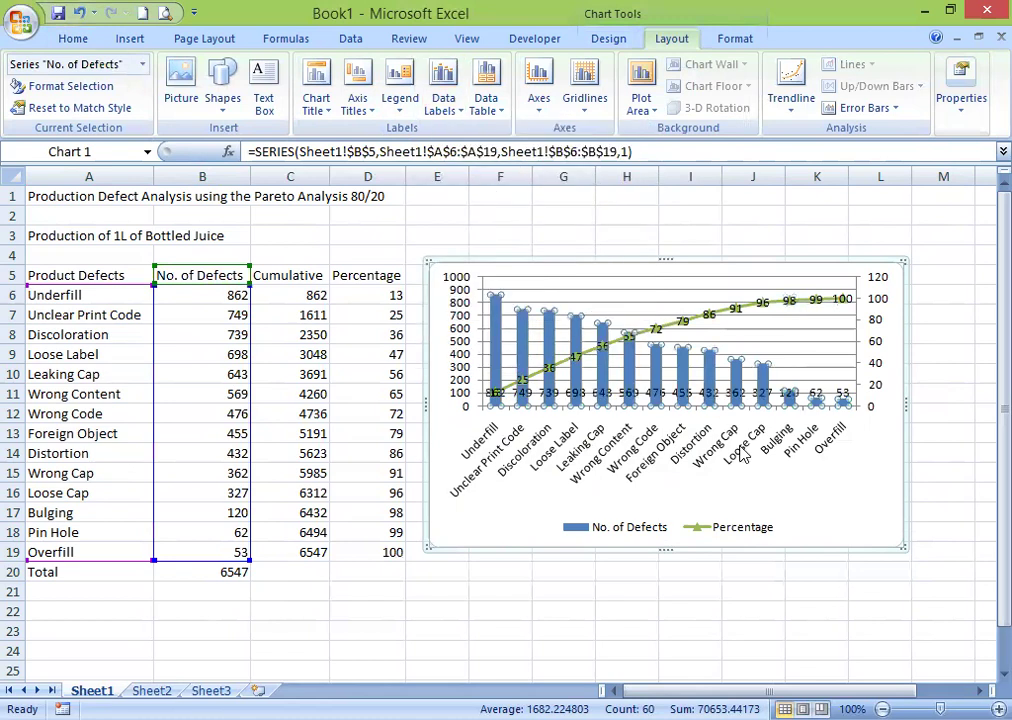
click(816, 503)
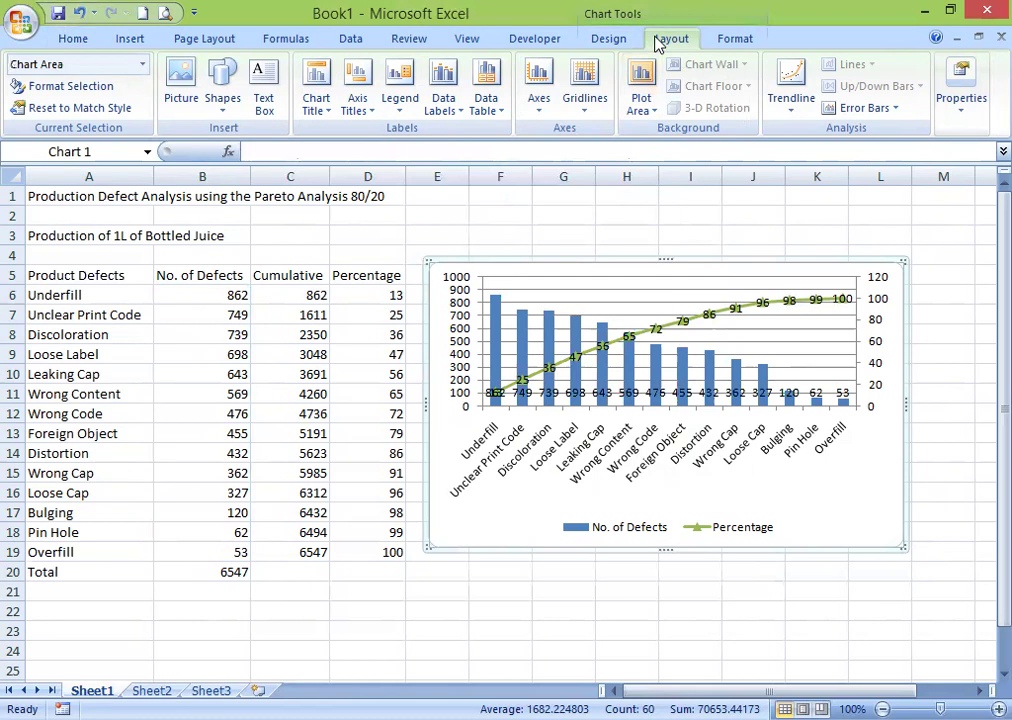
- Add a centered overlay chart title reading "Product Defect Analysis"
click(333, 114)
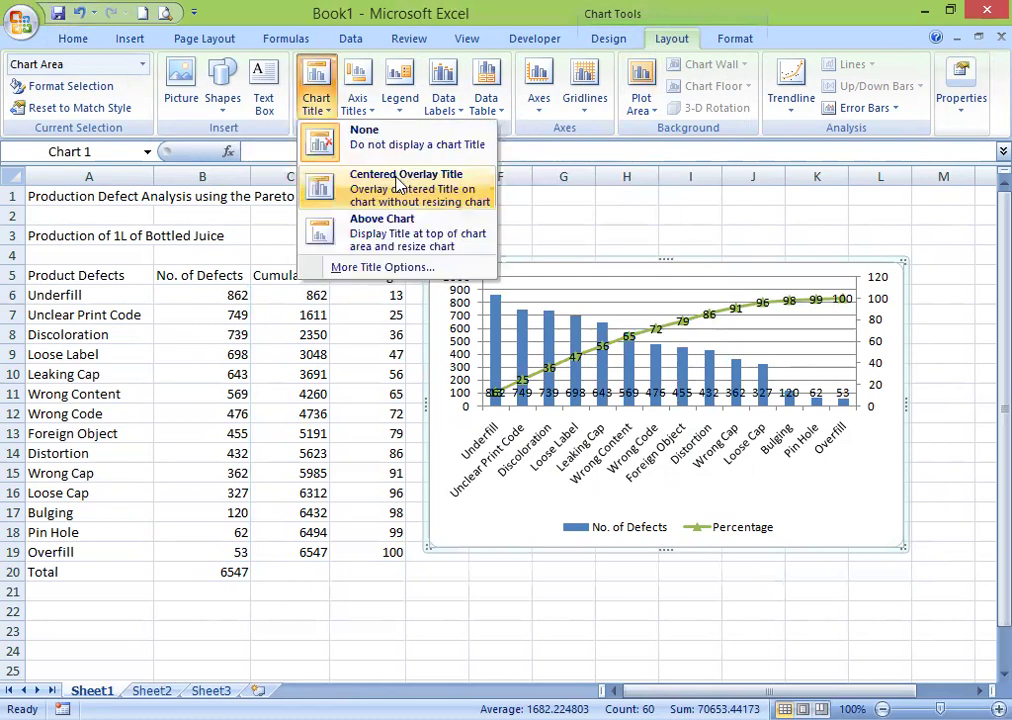
click(399, 183)
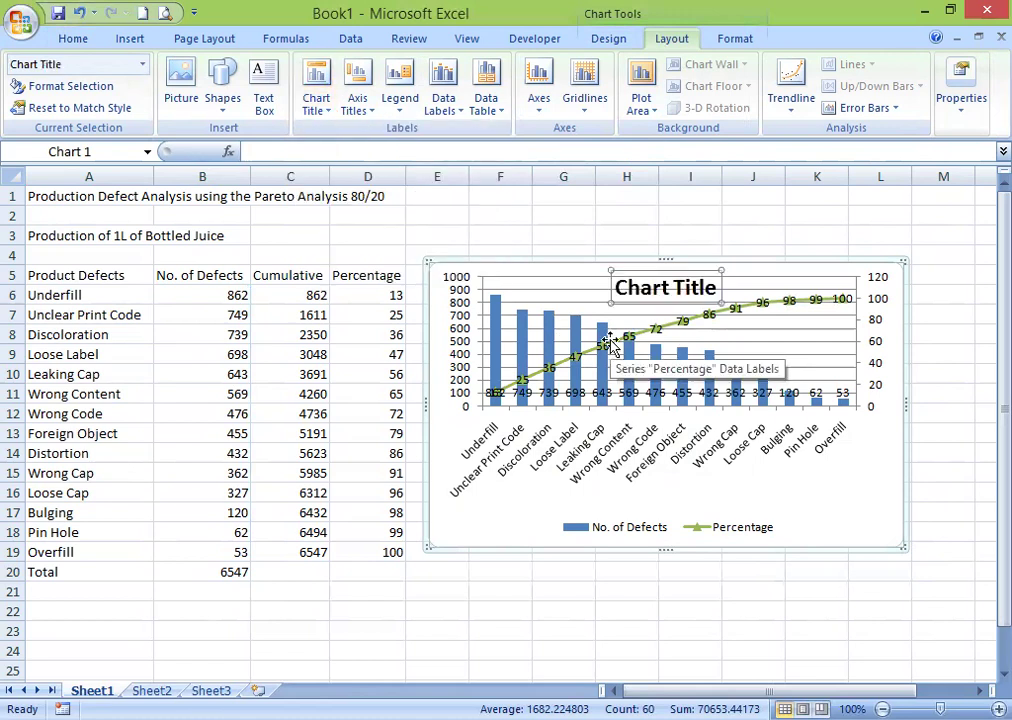
text(Product Defect Analysis)
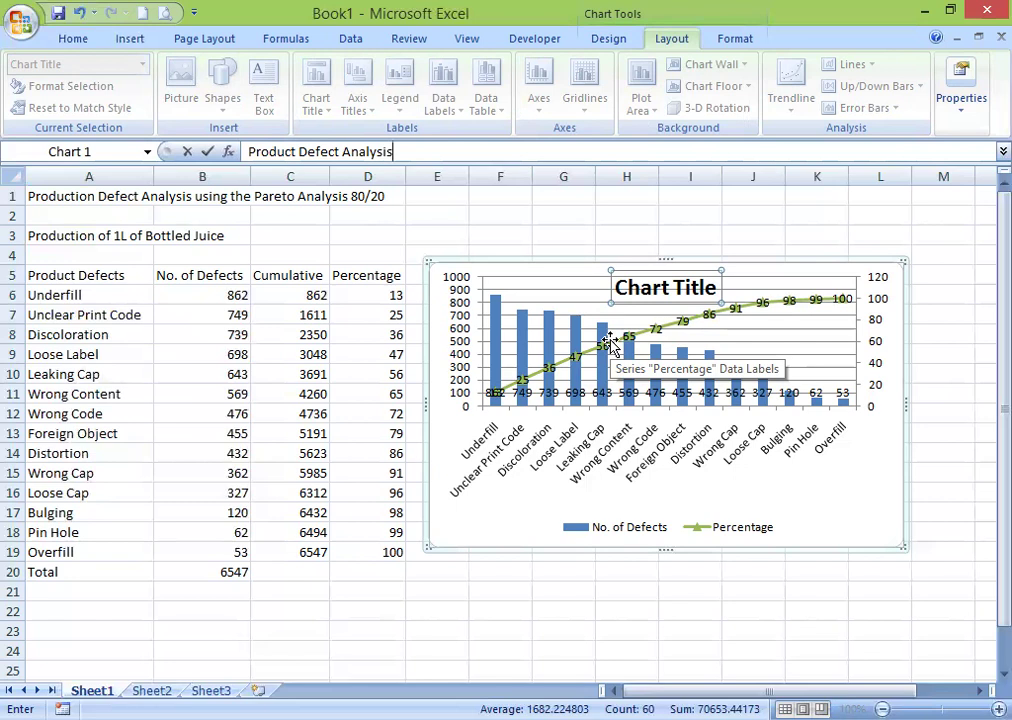
key(Return)
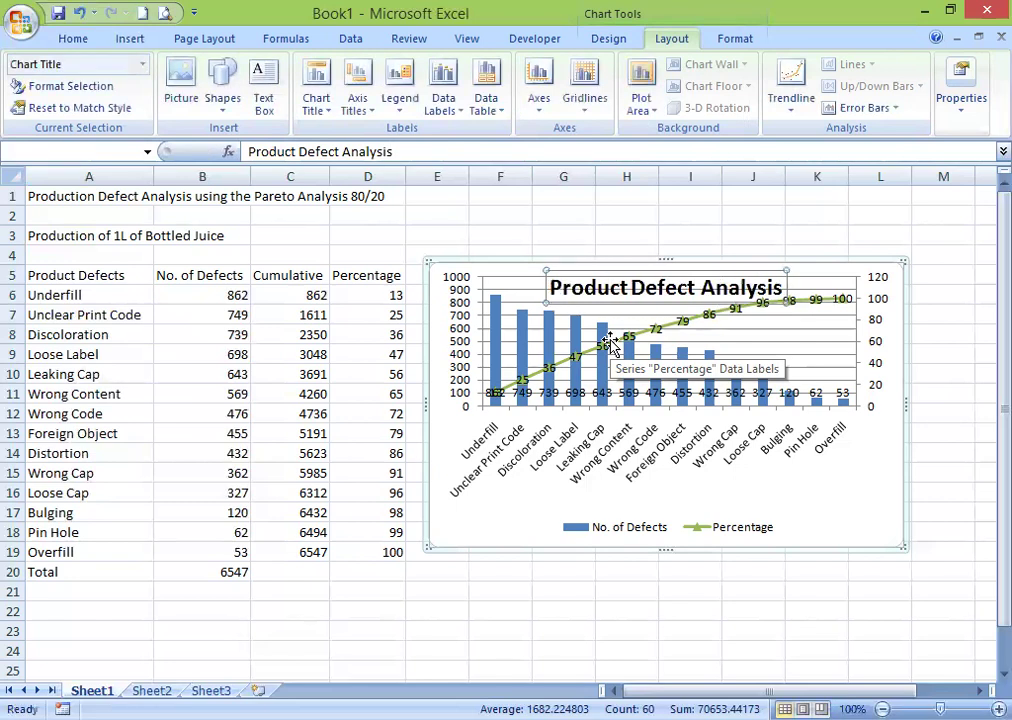
click(462, 632)
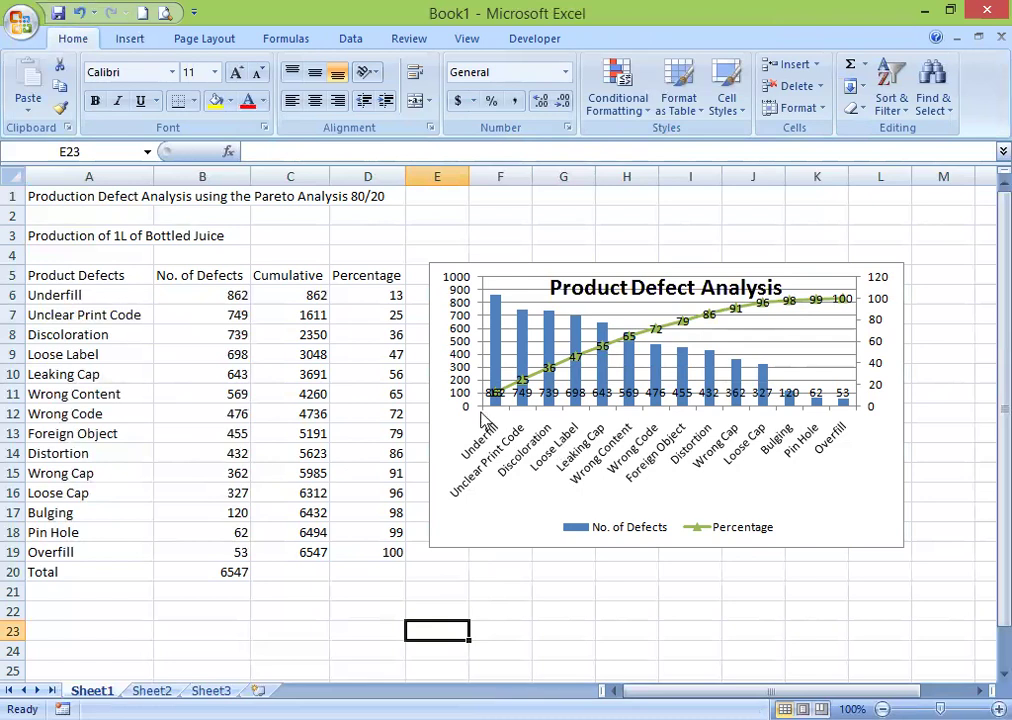
- Move the chart to Sheet2 as an object and enlarge it there to cover about A1:K24
click(452, 503)
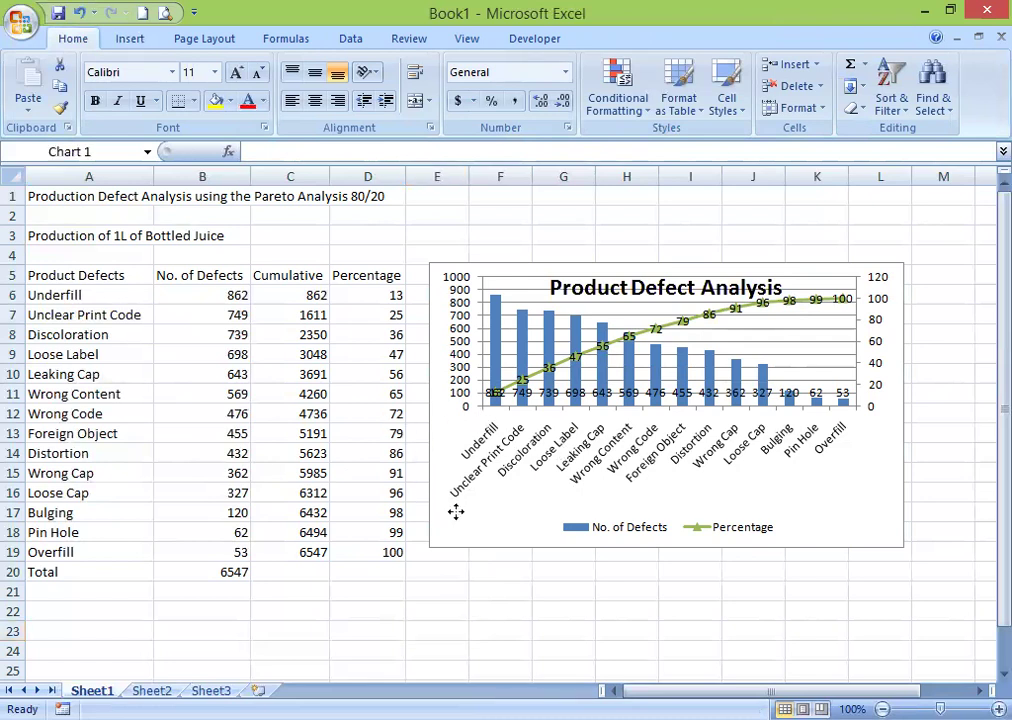
right_click(488, 388)
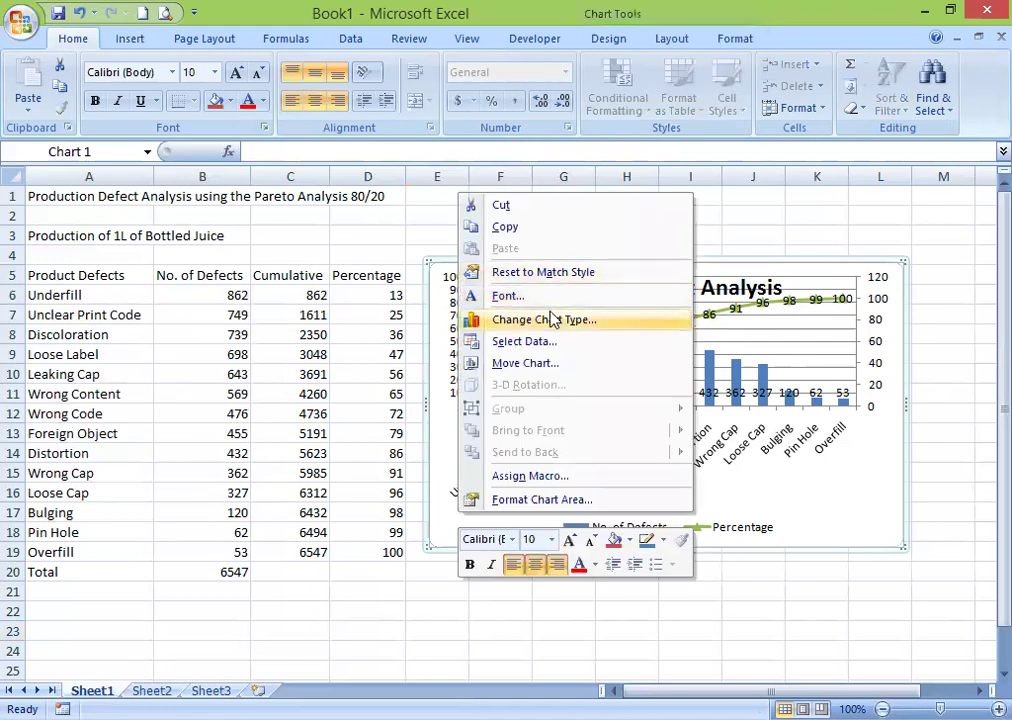
click(531, 368)
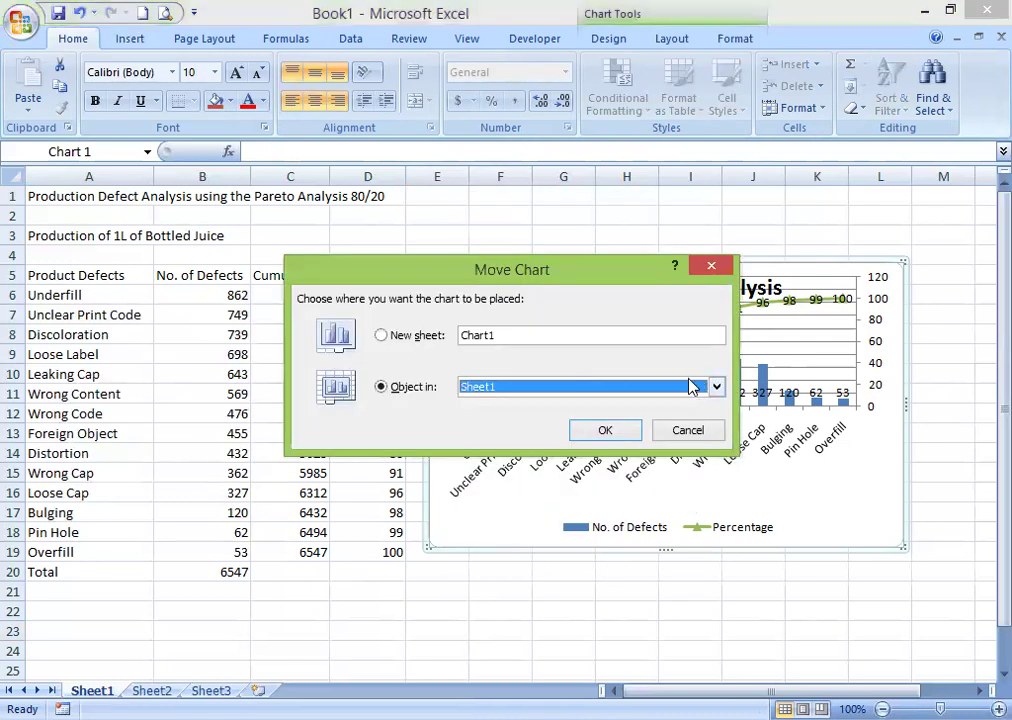
click(720, 390)
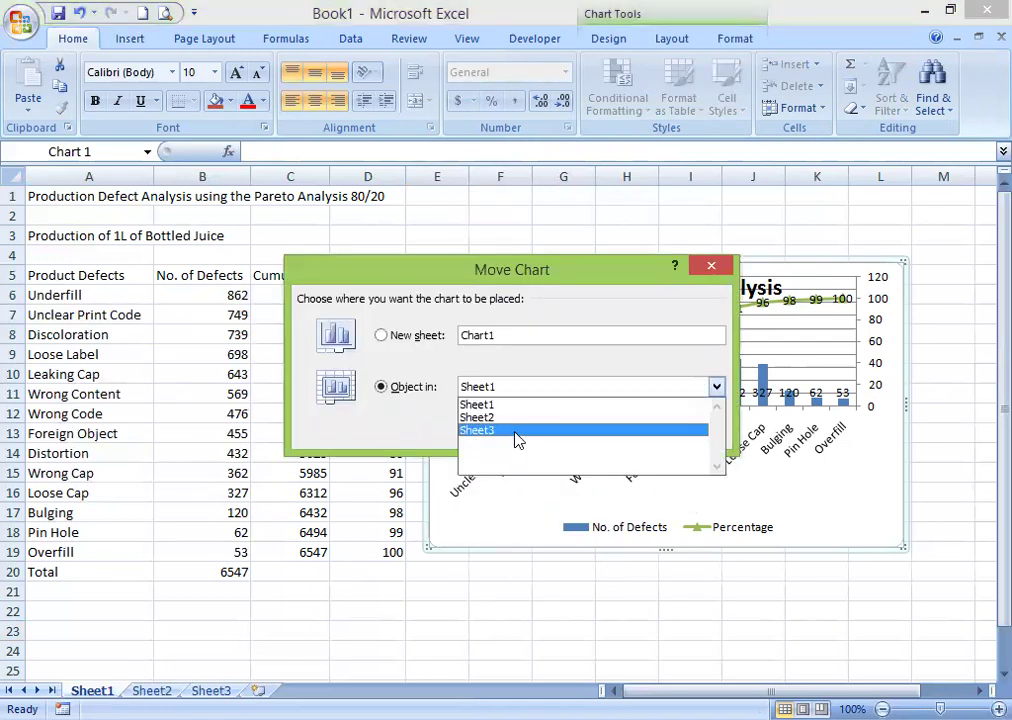
click(514, 418)
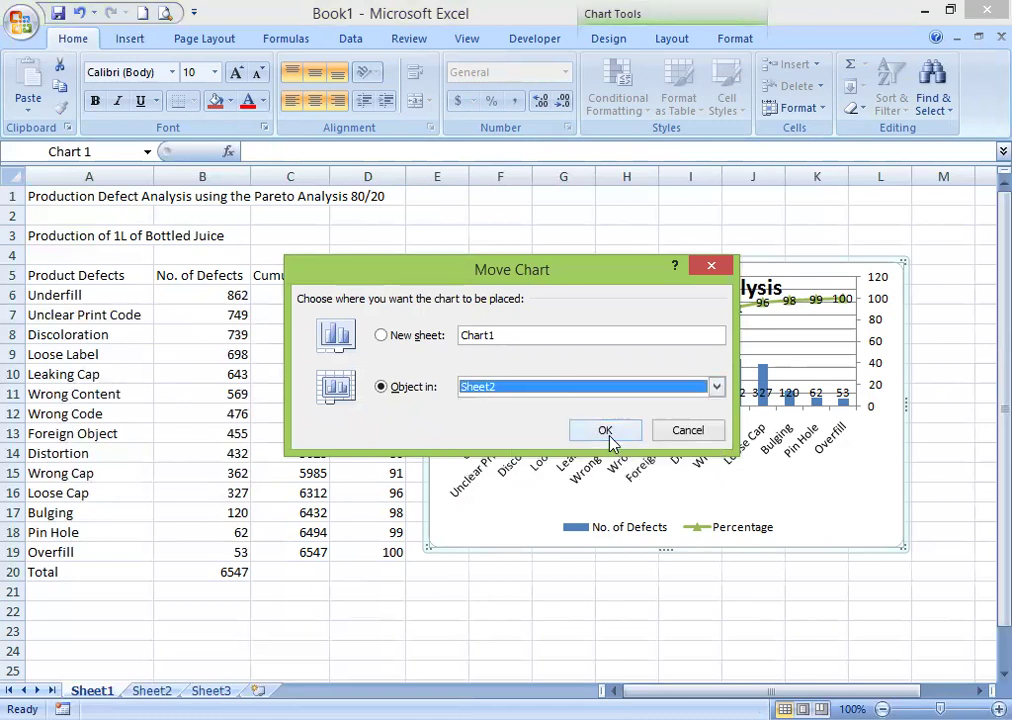
click(604, 429)
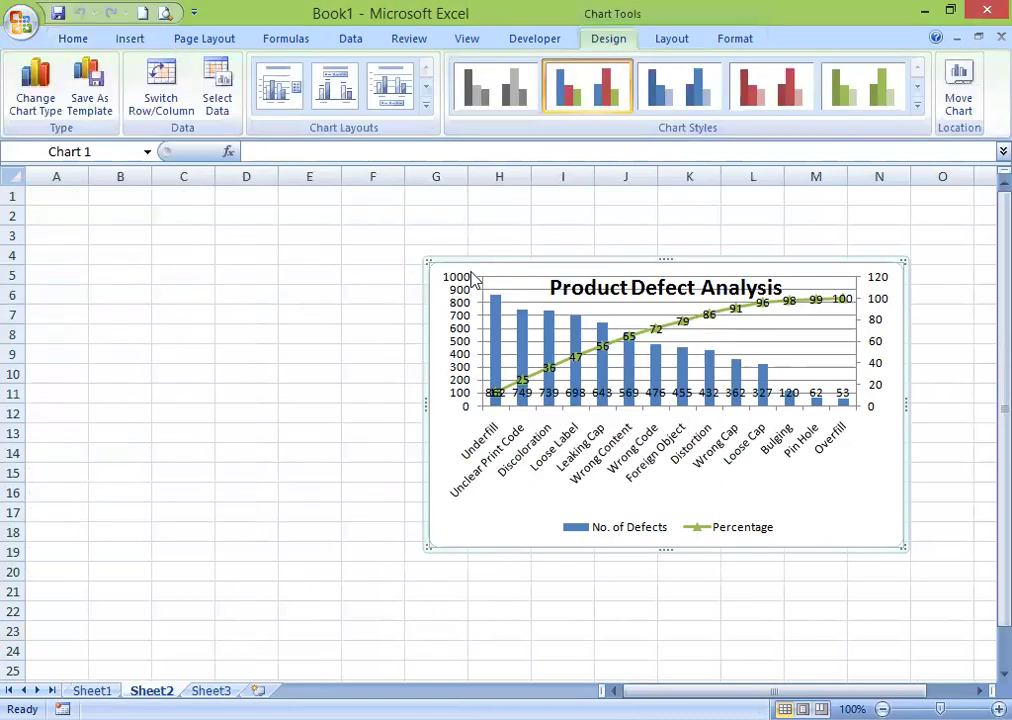
drag(474, 257, 82, 194)
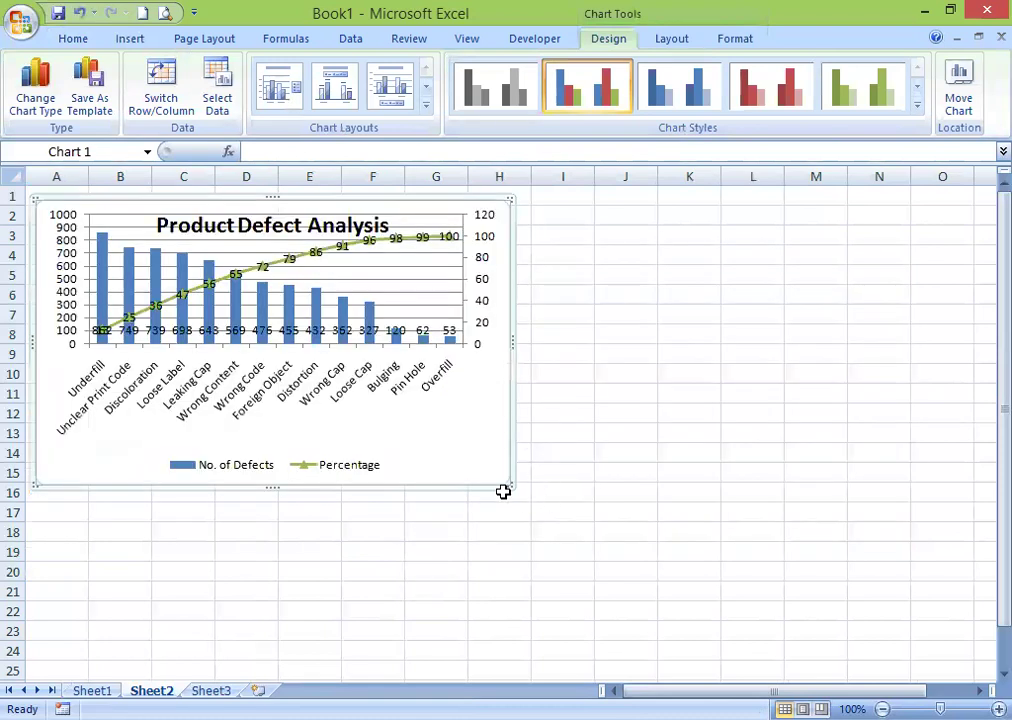
drag(506, 481, 722, 659)
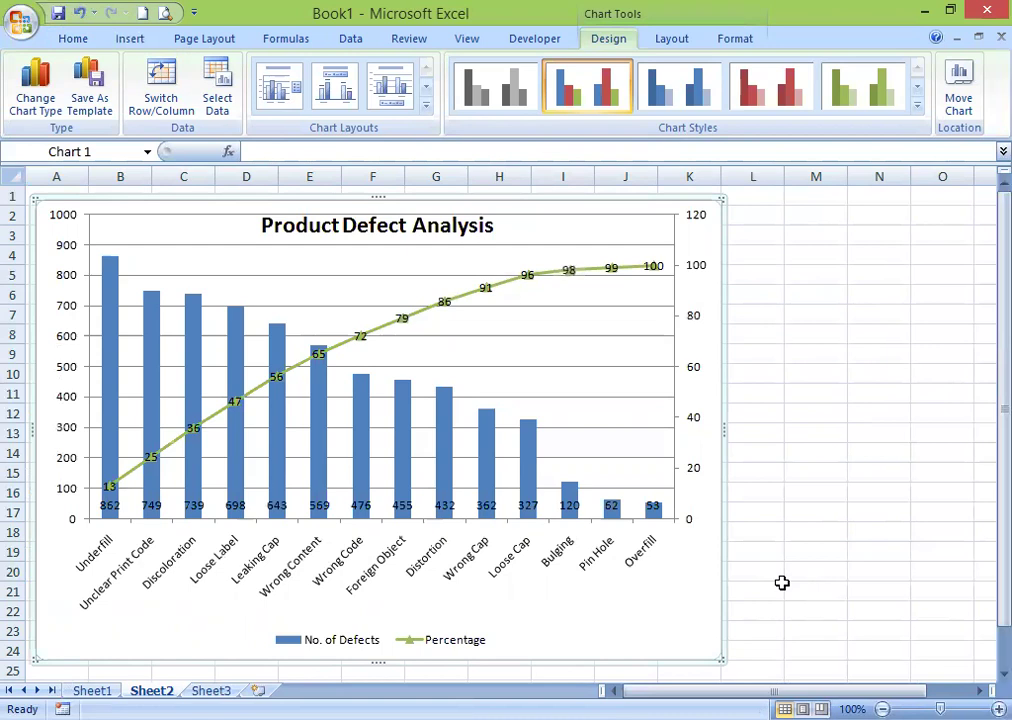
- Review the defect table on Sheet1 and examine the defect columns and percentage line in the Sheet2 chart
key(ctrl+Page_Up)
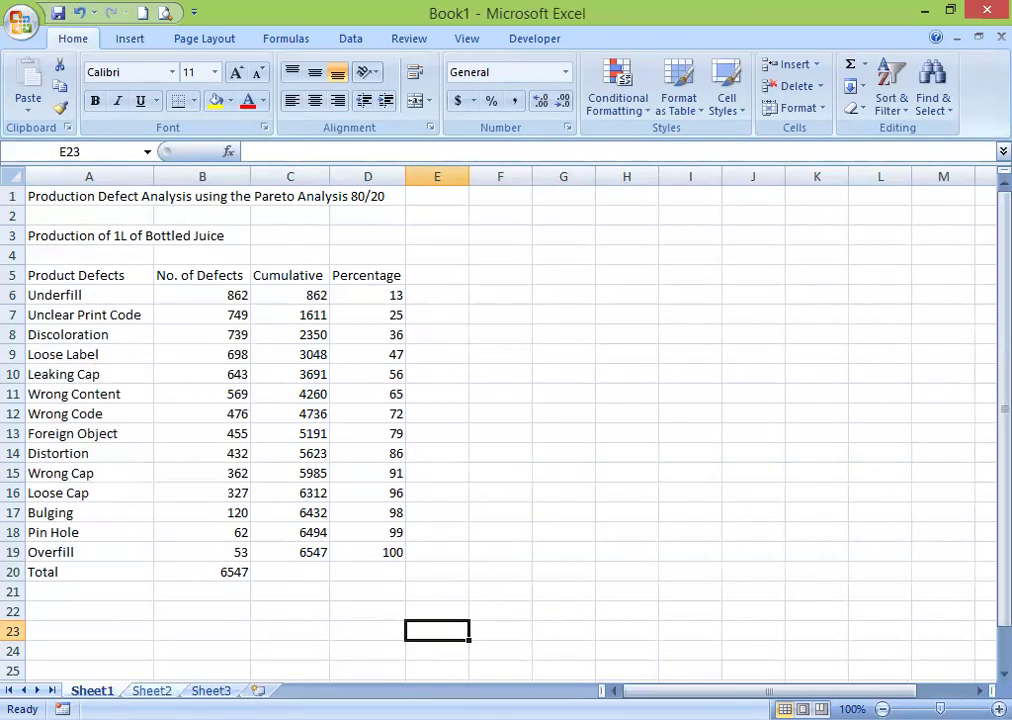
key(ctrl+Page_Down)
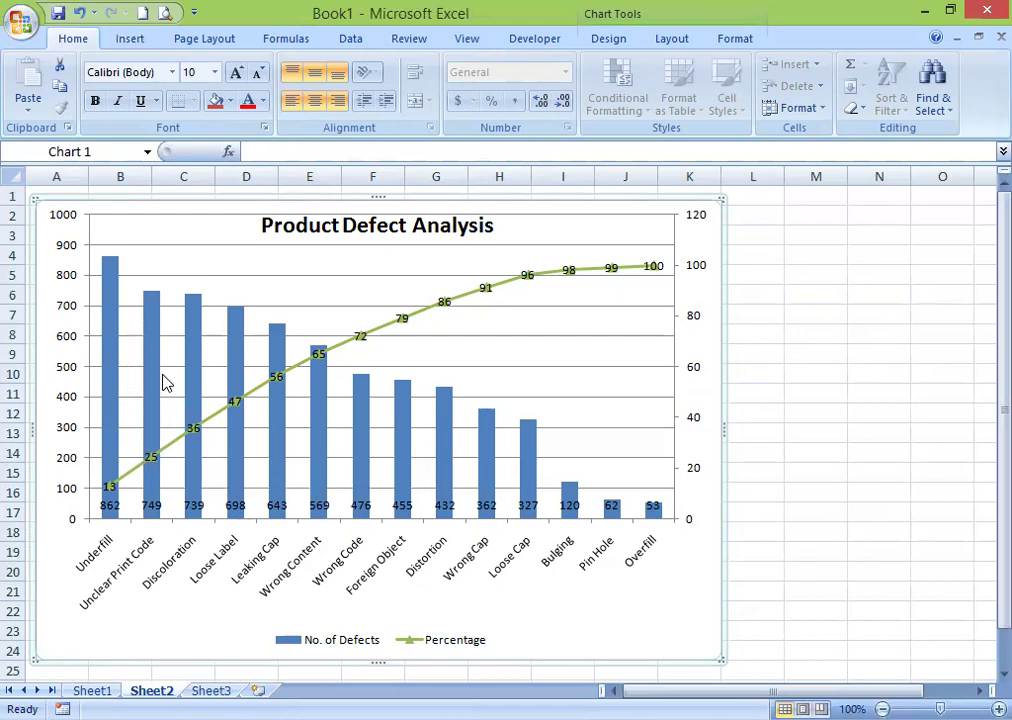
mouse_move(118, 368)
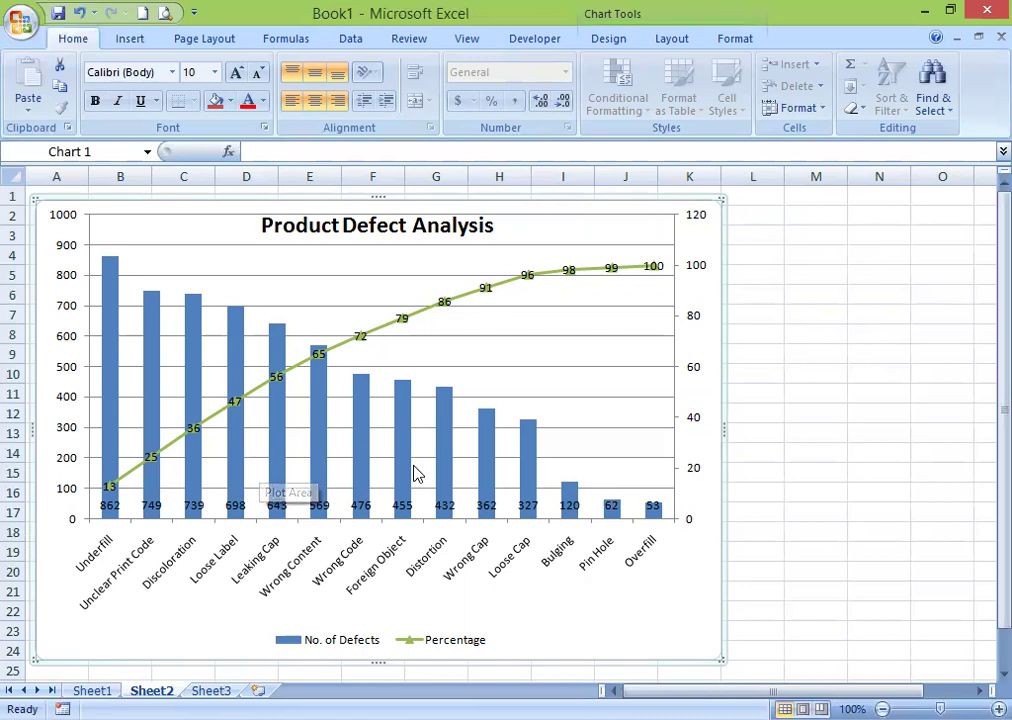
mouse_move(450, 485)
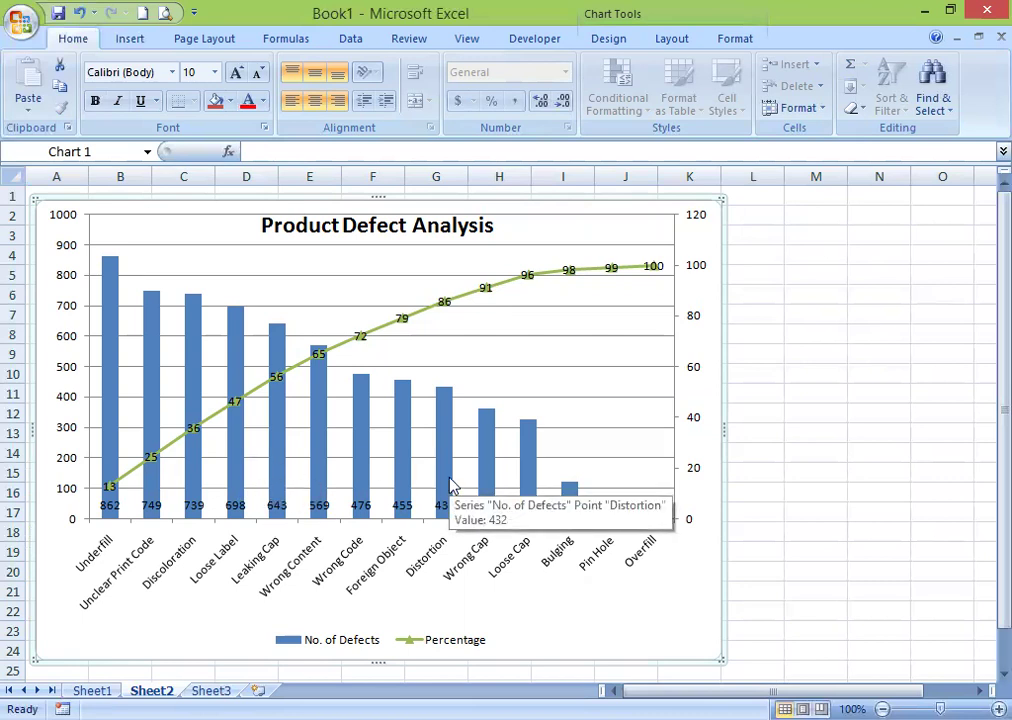